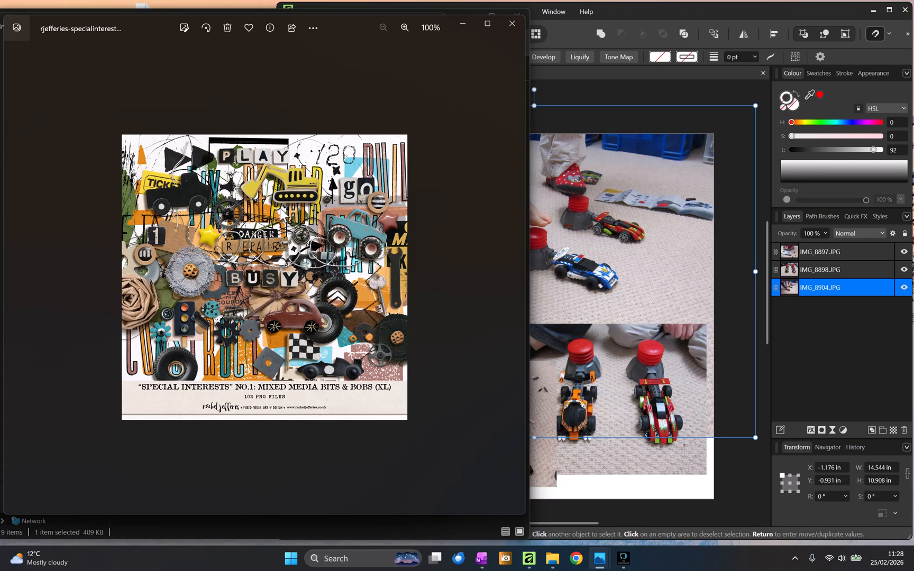
# - Preview the scrapbook kit cover images in the photo viewer and close it
pyautogui.click(595, 90)
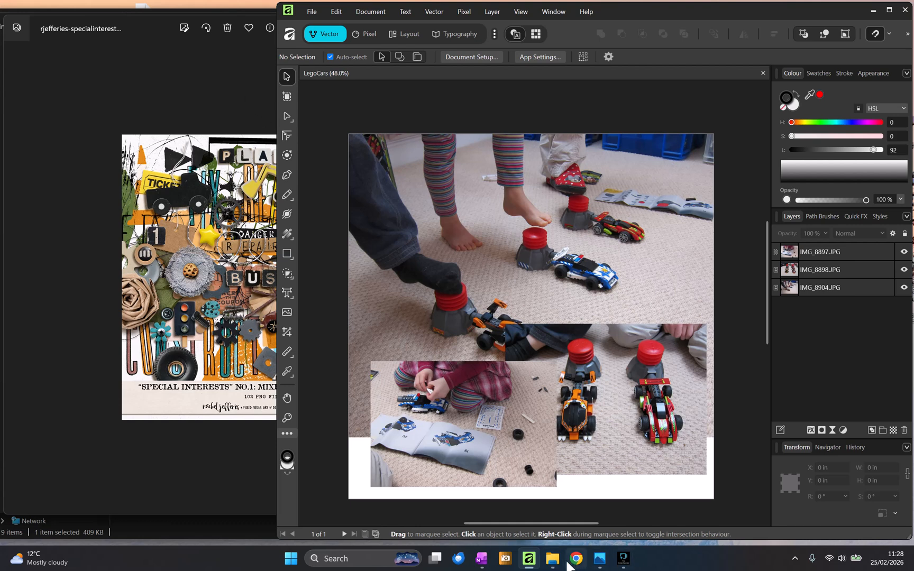
pyautogui.click(92, 276)
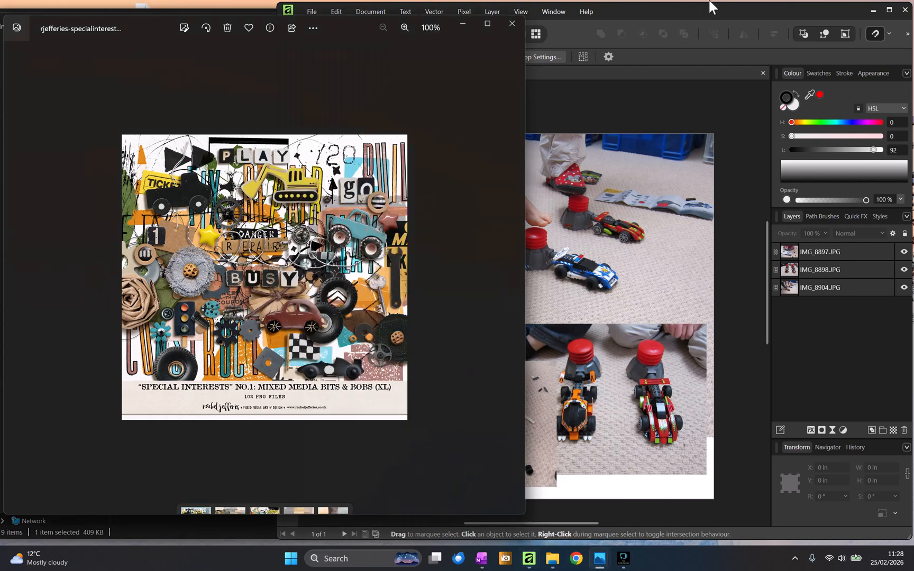
pyautogui.click(517, 25)
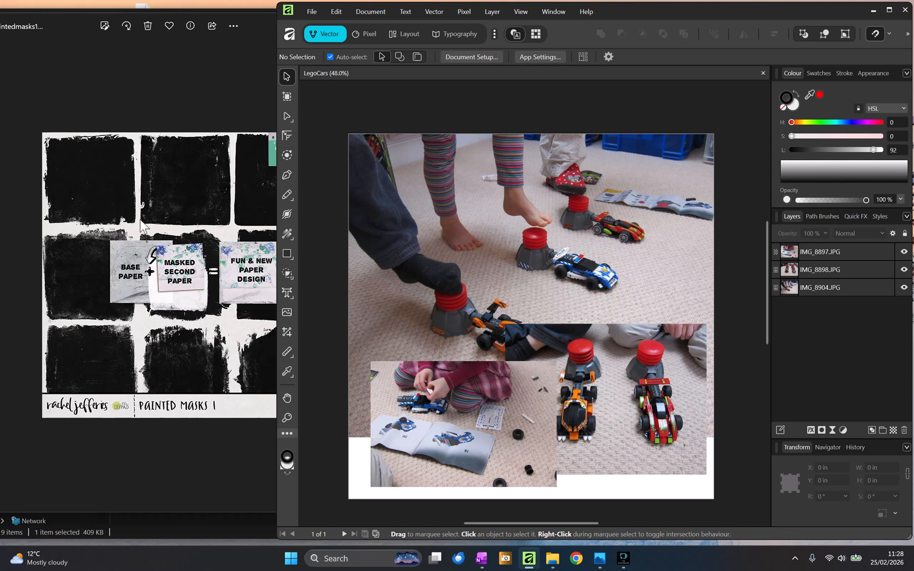
pyautogui.click(129, 51)
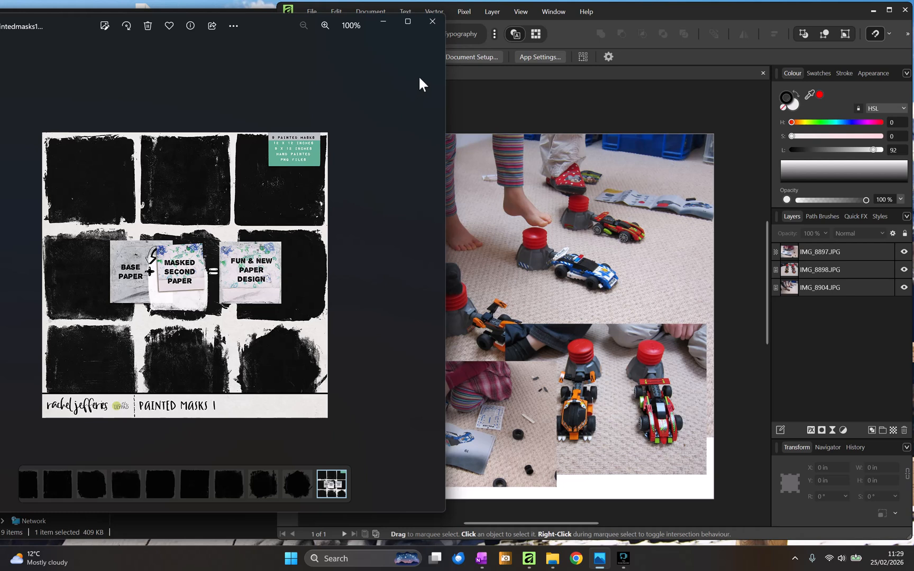
pyautogui.click(433, 23)
# - Select each photo on the page in turn to identify its layer
pyautogui.click(506, 256)
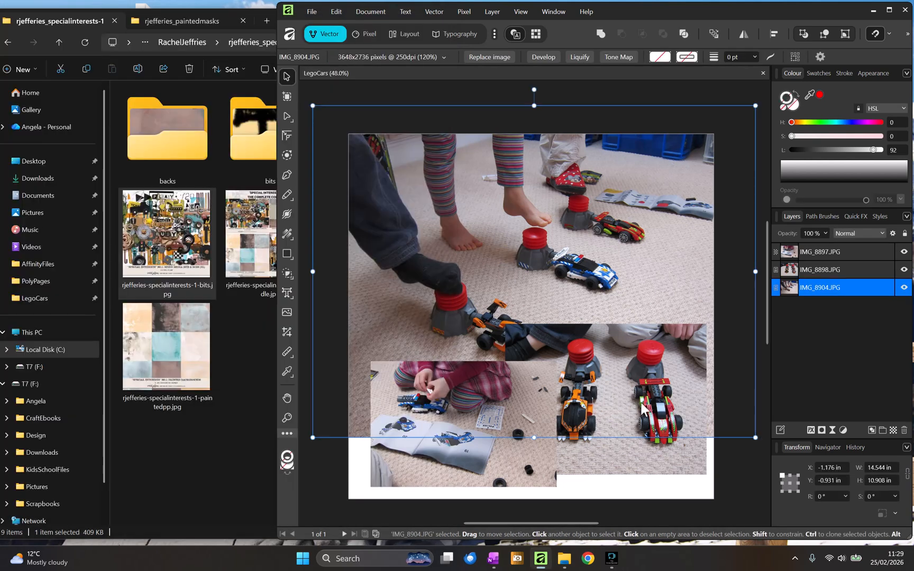
pyautogui.click(683, 342)
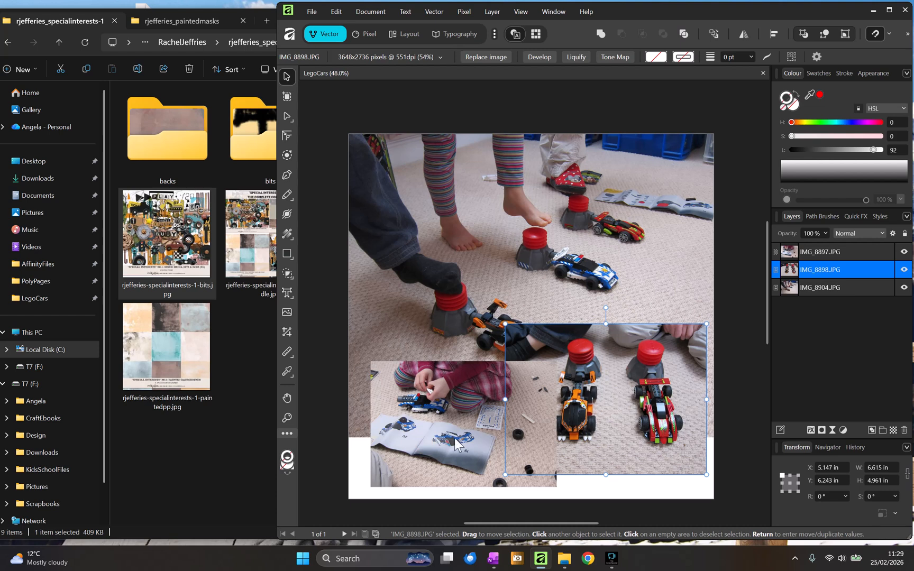
pyautogui.click(455, 444)
pyautogui.click(659, 354)
pyautogui.click(424, 413)
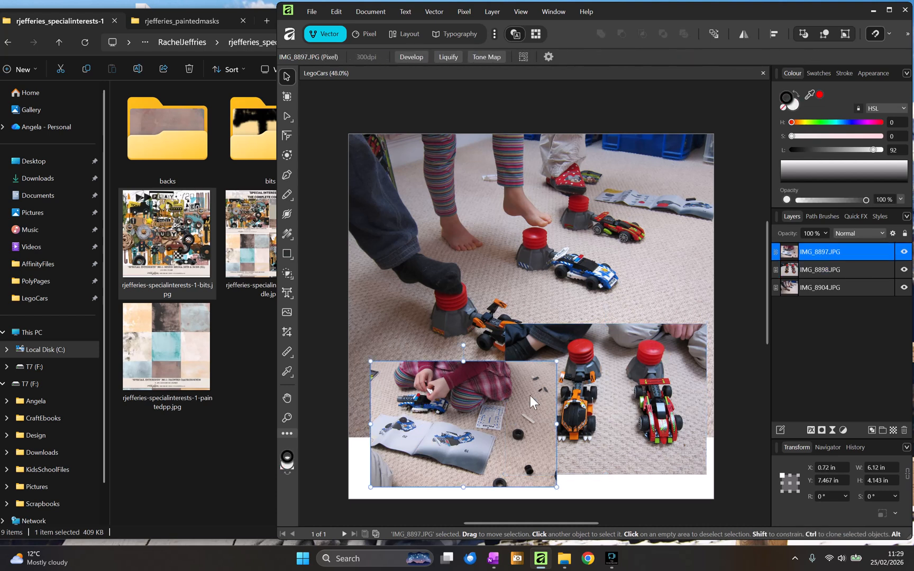
pyautogui.click(619, 206)
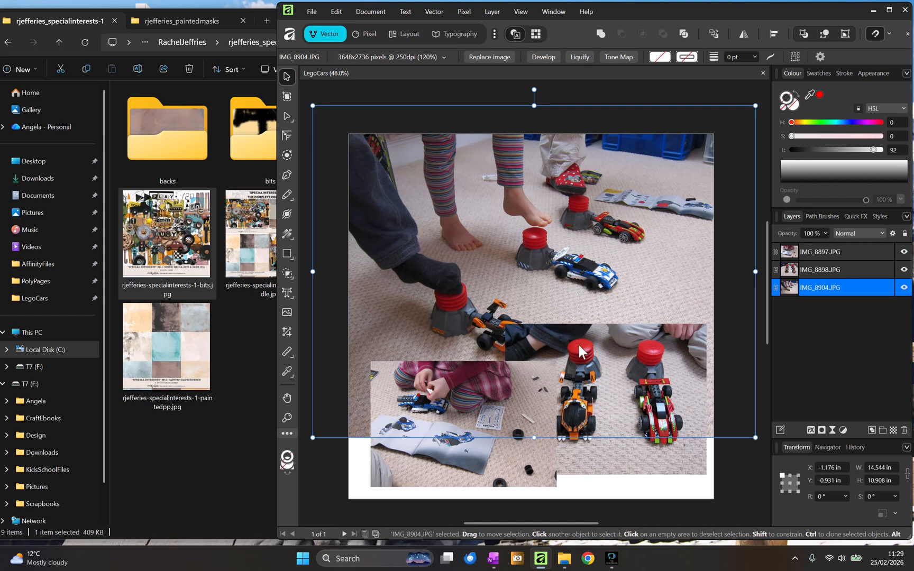
pyautogui.click(515, 409)
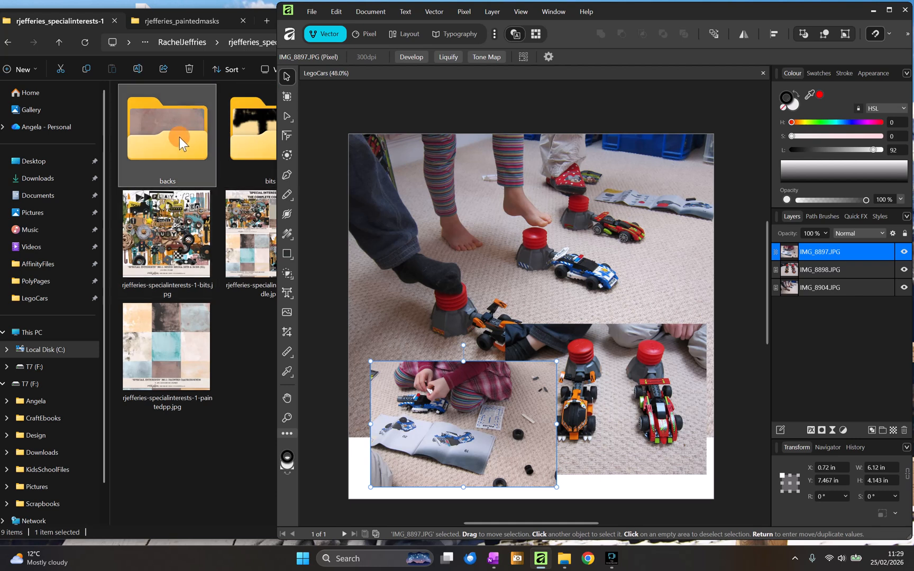
# - Open the kit's bits folder and place the frame01 element over the racing cars photo
pyautogui.click(179, 137)
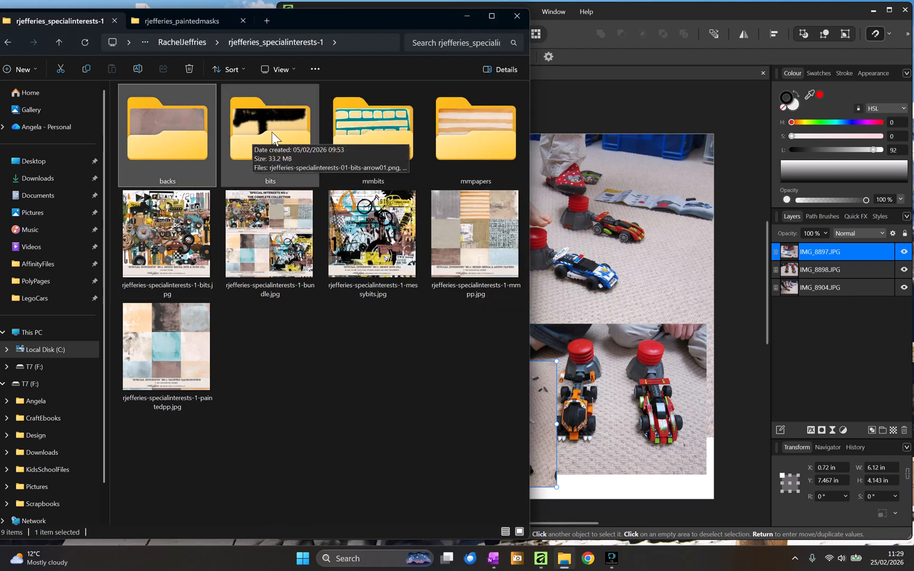
pyautogui.doubleClick(272, 132)
pyautogui.click(328, 196)
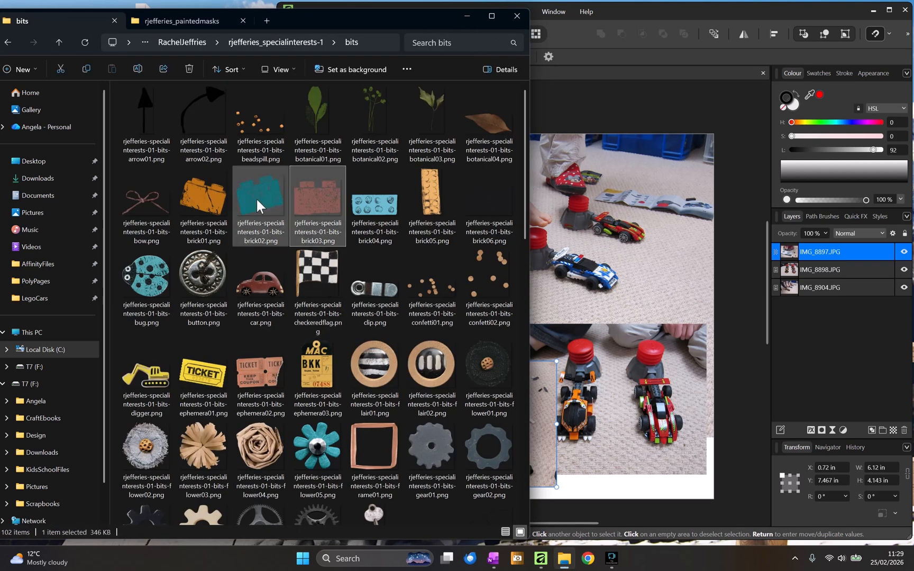
pyautogui.click(256, 198)
pyautogui.click(202, 189)
pyautogui.click(328, 280)
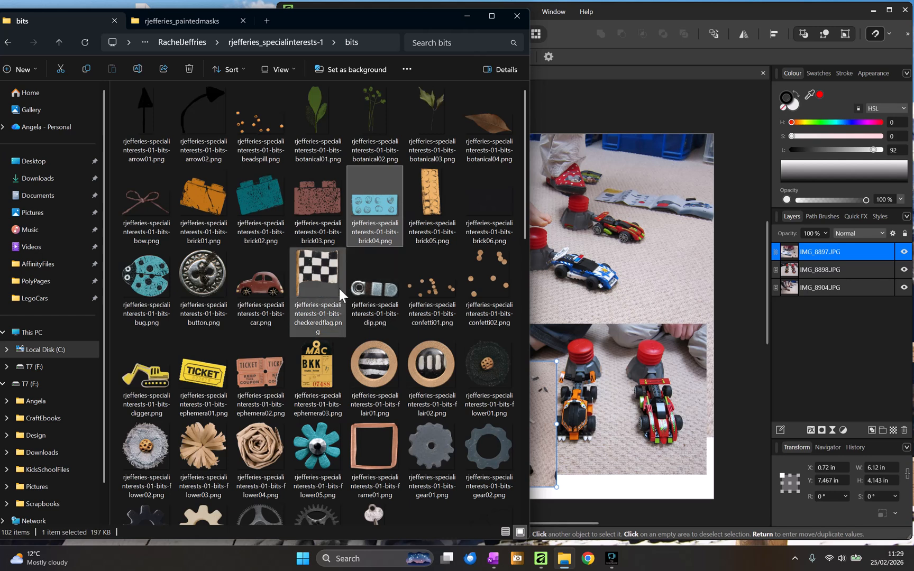
pyautogui.scroll(-12, 338, 233)
pyautogui.click(386, 302)
pyautogui.scroll(8, 376, 220)
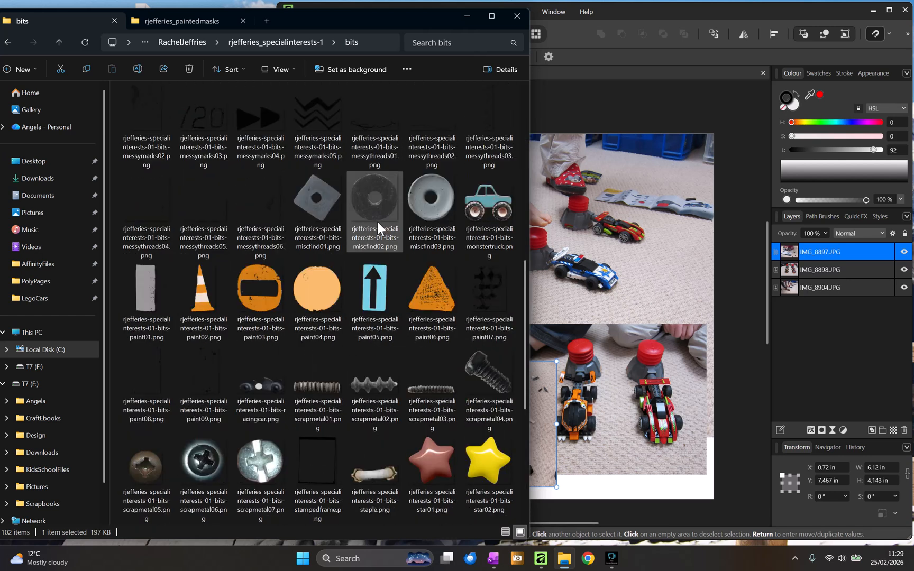
pyautogui.moveTo(361, 183); pyautogui.dragTo(619, 384)
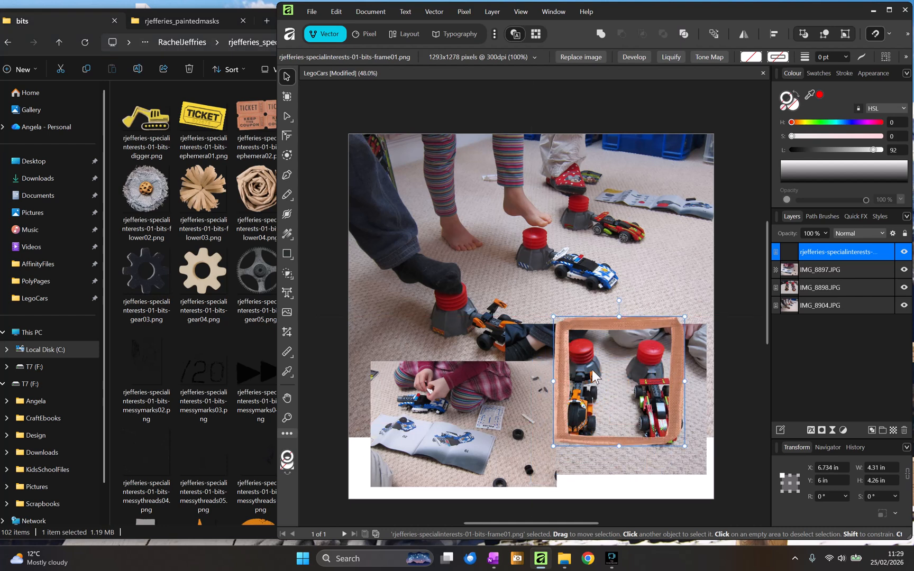
# - Duplicate the frame and move the copy over the photo of the building instructions
pyautogui.rightClick(822, 250)
pyautogui.click(801, 401)
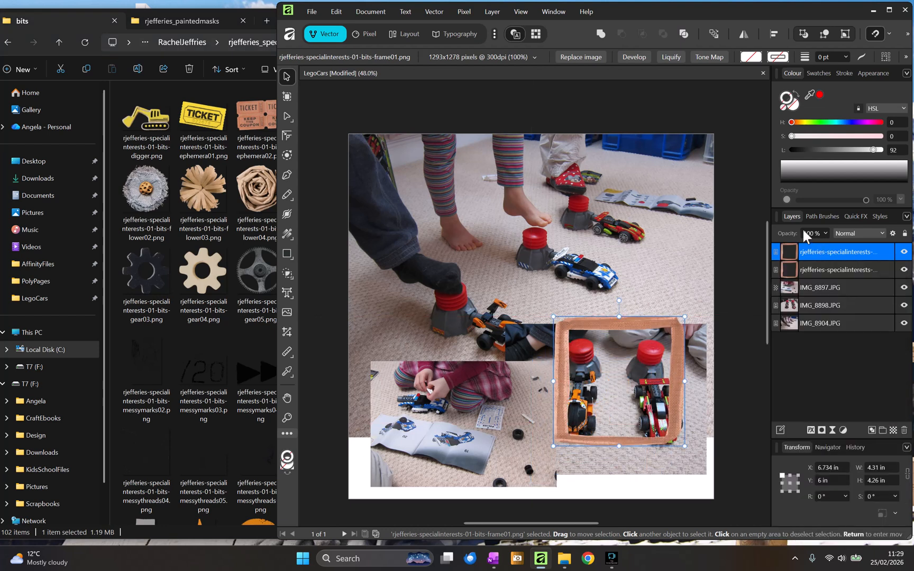
pyautogui.moveTo(625, 353); pyautogui.dragTo(443, 372)
pyautogui.moveTo(650, 324); pyautogui.dragTo(646, 330)
# - Resize and reposition the racing cars photo so it sits inside its frame
pyautogui.click(701, 392)
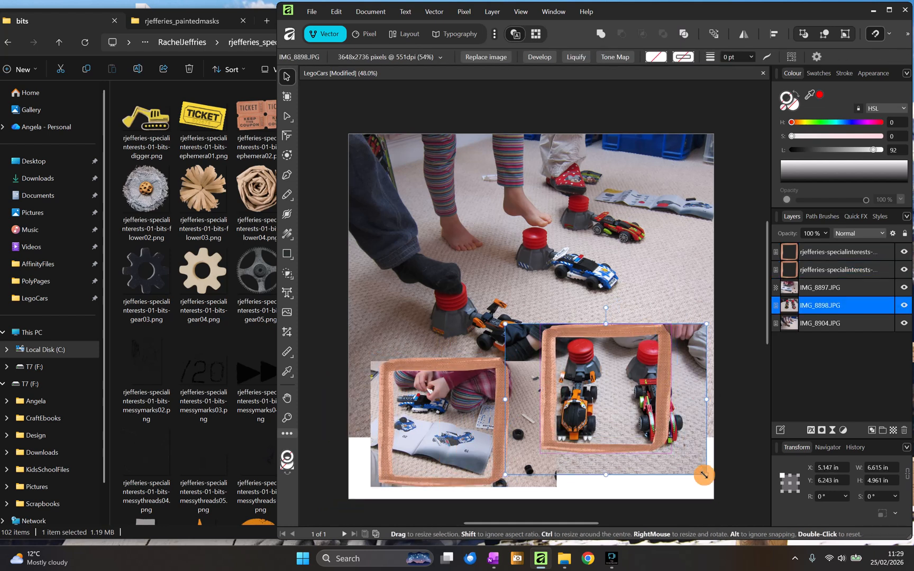
pyautogui.moveTo(704, 474); pyautogui.dragTo(670, 452)
pyautogui.moveTo(622, 402); pyautogui.dragTo(626, 407)
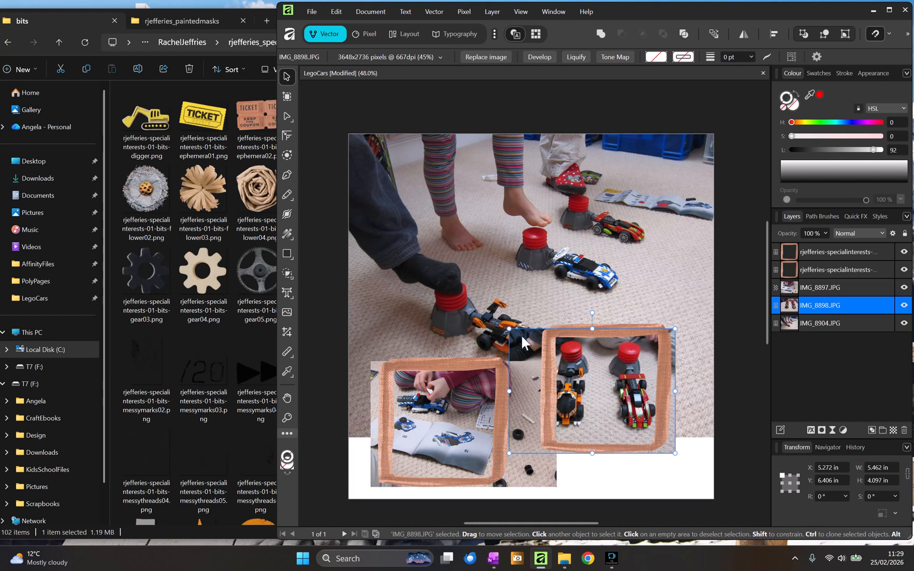
pyautogui.moveTo(510, 328); pyautogui.dragTo(520, 337)
pyautogui.moveTo(585, 354); pyautogui.dragTo(589, 348)
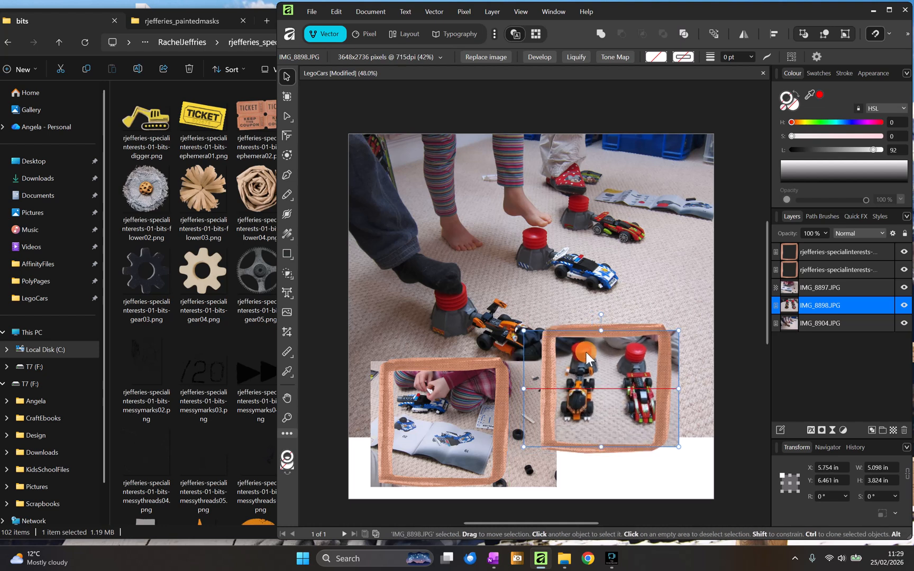
# - Rotate the racing cars frame about 7.5°
pyautogui.click(667, 342)
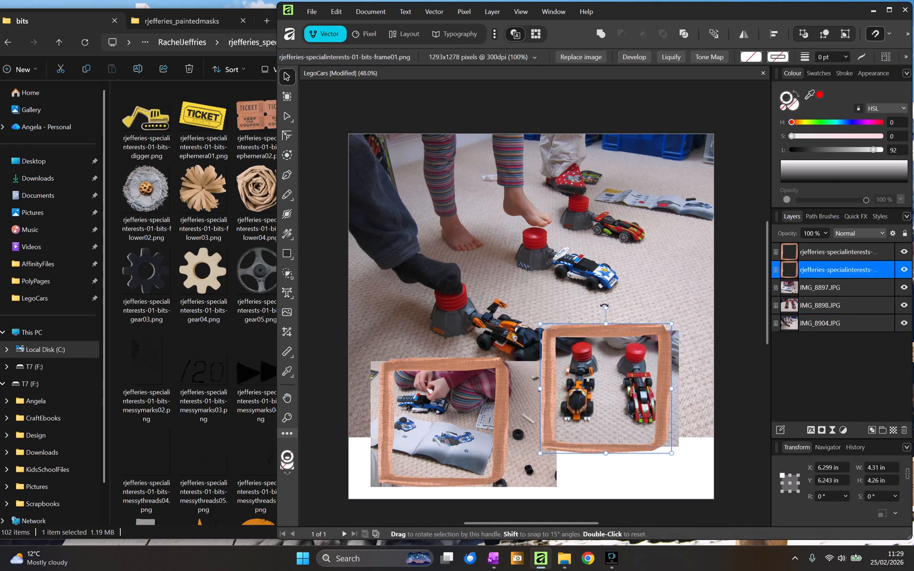
pyautogui.moveTo(603, 299); pyautogui.dragTo(624, 322)
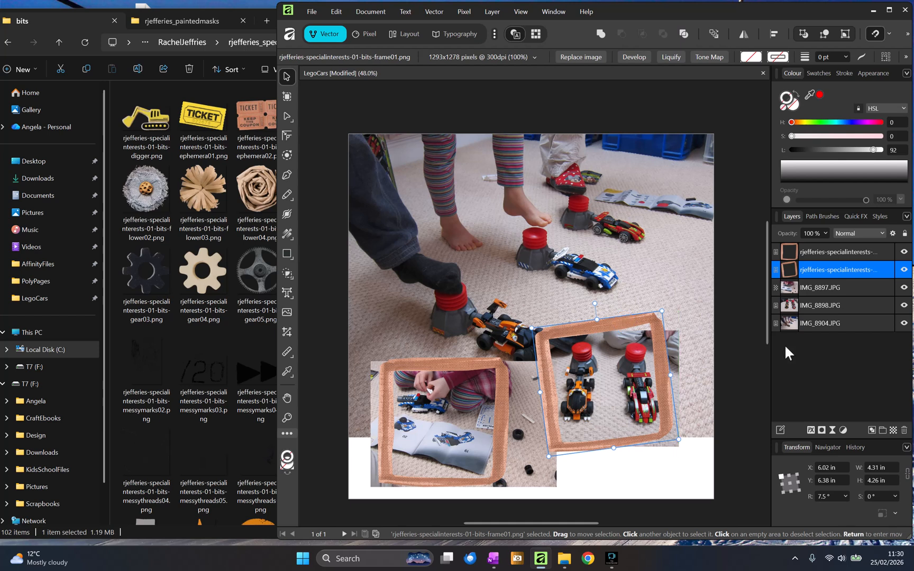
# - Hide the other two photo layers, leaving only the racing cars photo visible
pyautogui.click(674, 344)
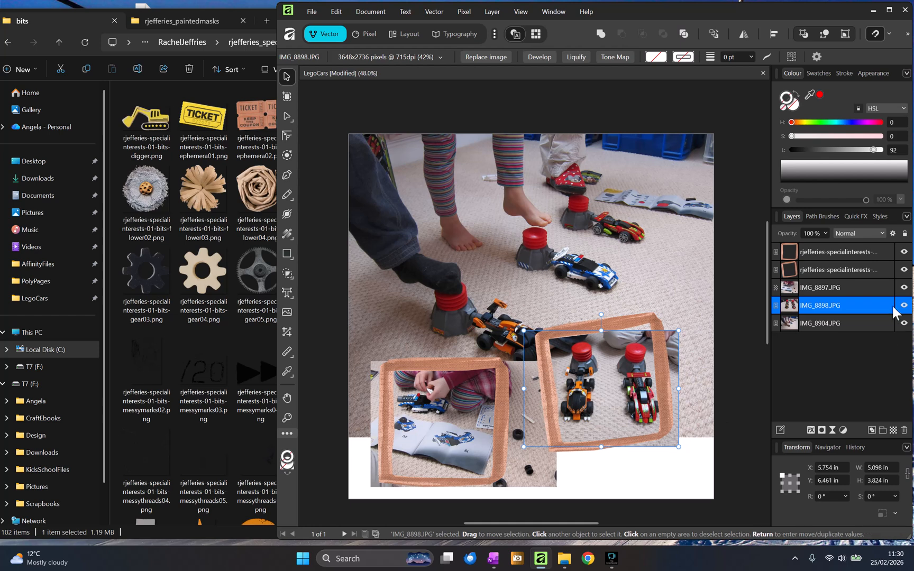
pyautogui.click(903, 287)
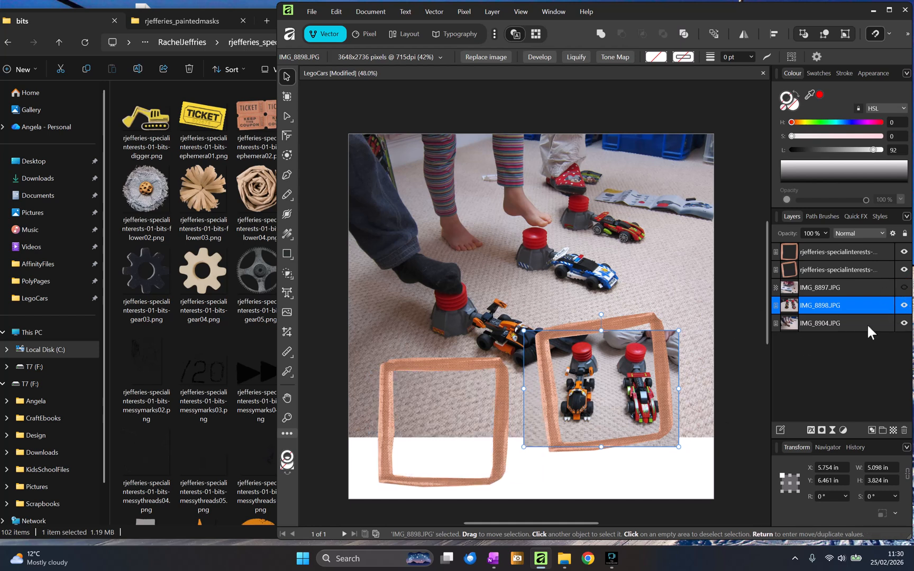
pyautogui.click(904, 323)
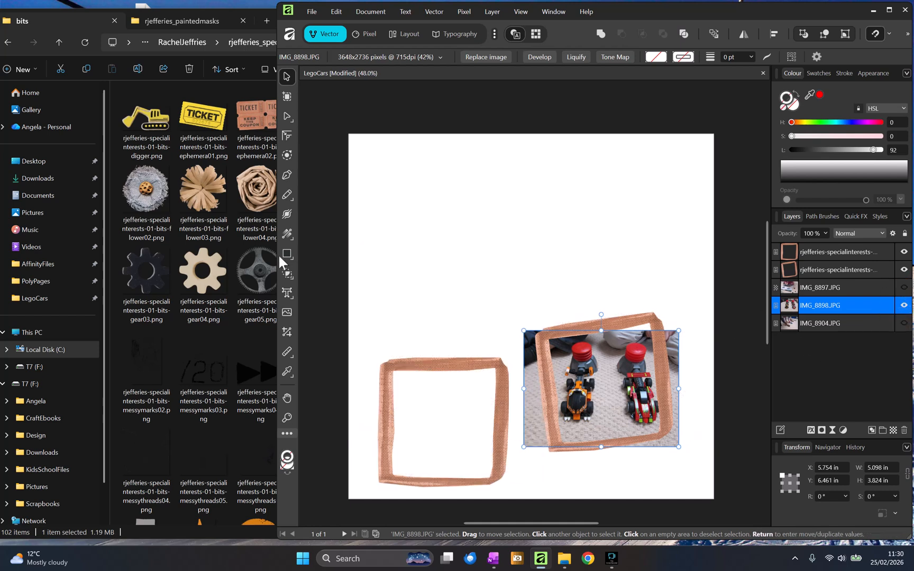
# - Crop the racing cars photo's left and right edges to fit within the frame
pyautogui.click(286, 332)
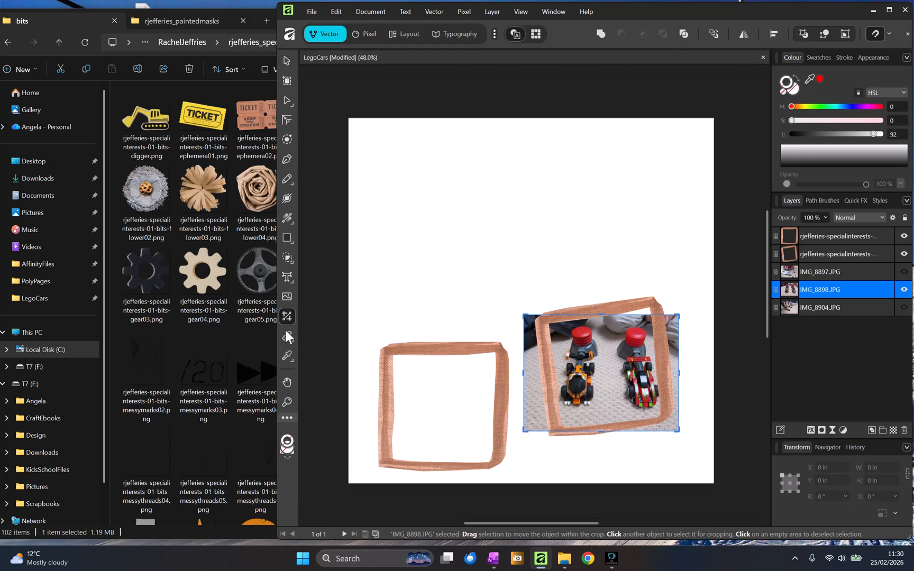
pyautogui.moveTo(523, 372); pyautogui.dragTo(542, 373)
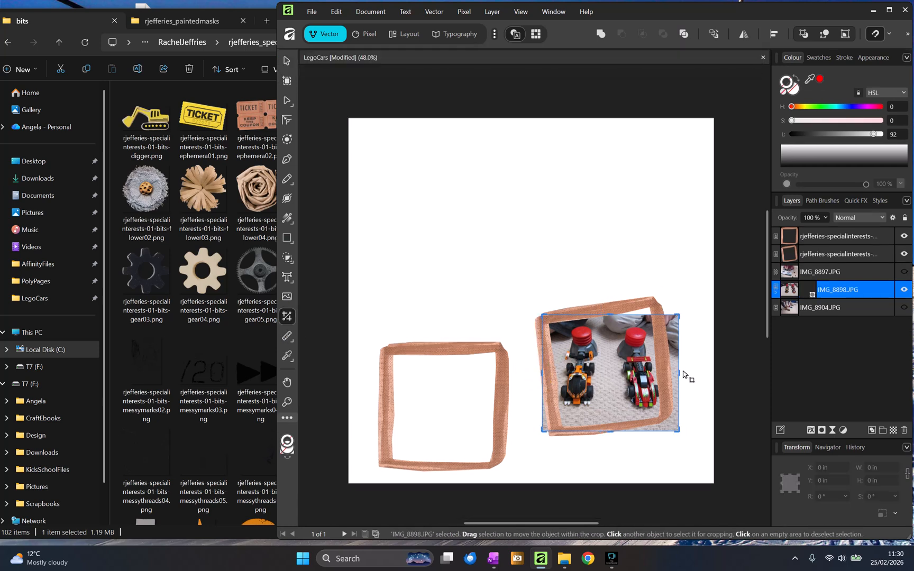
pyautogui.moveTo(679, 372); pyautogui.dragTo(665, 371)
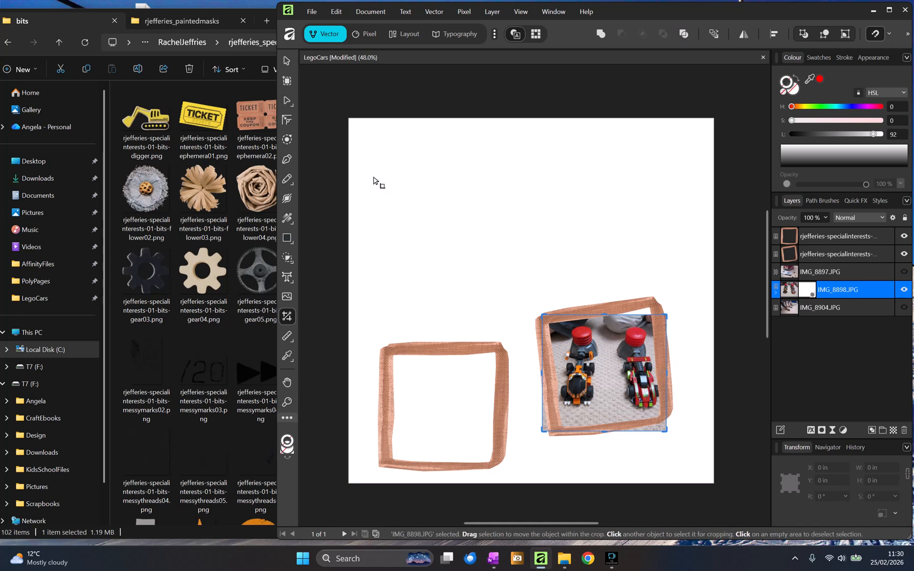
pyautogui.click(289, 59)
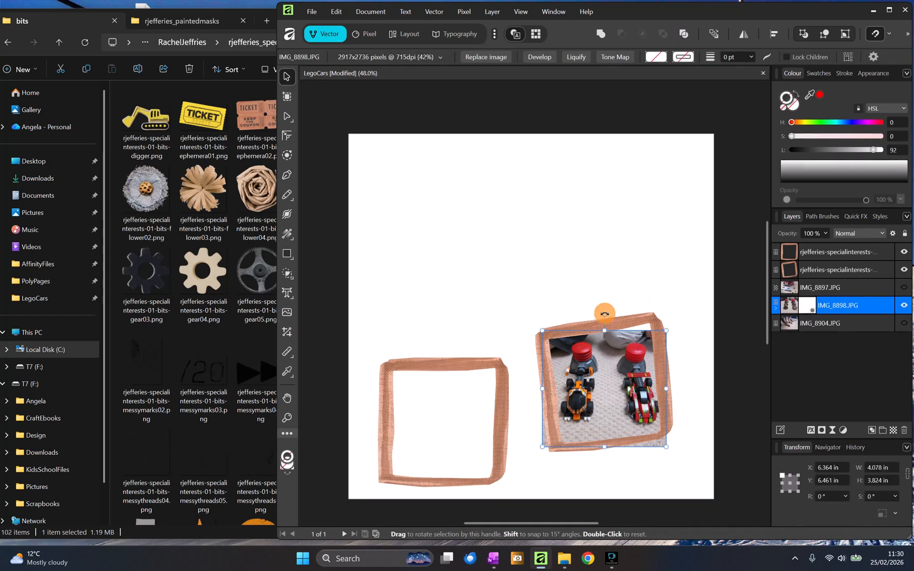
# - Rotate the racing cars photo about -2.2°
pyautogui.moveTo(605, 314); pyautogui.dragTo(607, 316)
pyautogui.moveTo(812, 288); pyautogui.dragTo(782, 299)
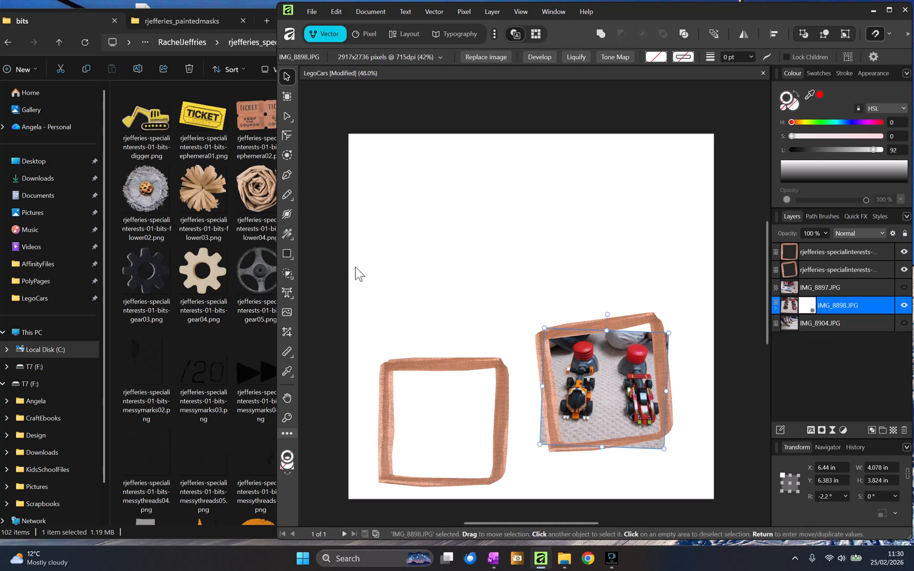
# - Place the tag02 and tag03 elements from the bits folder onto the page above the bottom photo layer
pyautogui.click(221, 202)
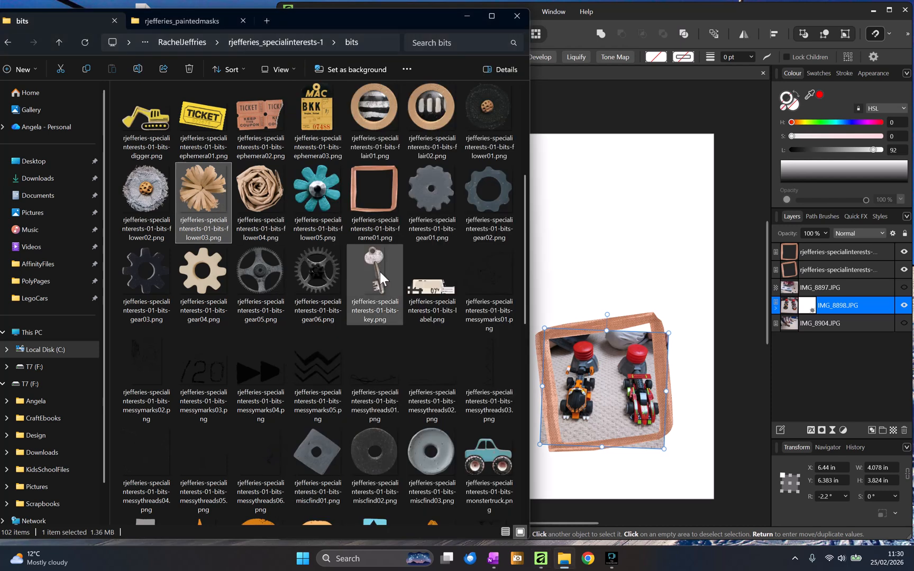
pyautogui.scroll(-10, 380, 272)
pyautogui.click(186, 256)
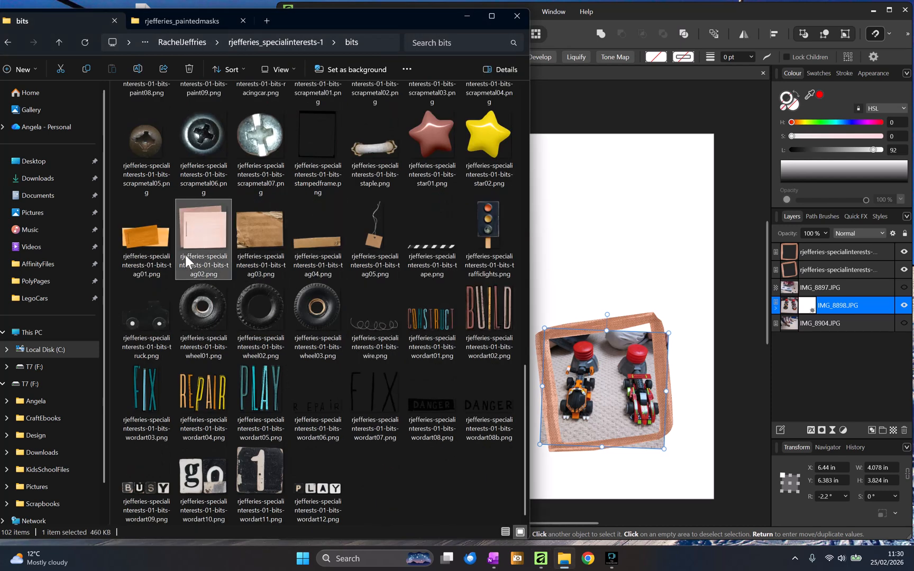
pyautogui.click(833, 324)
pyautogui.moveTo(200, 231); pyautogui.dragTo(632, 259)
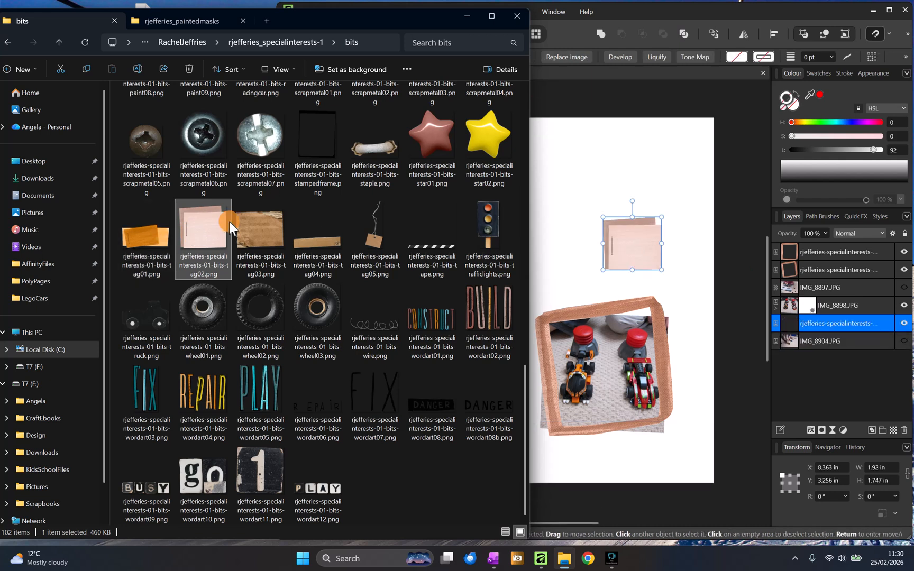
pyautogui.click(259, 227)
pyautogui.moveTo(259, 226); pyautogui.dragTo(560, 335)
# - Tuck the pink tag behind the frame's top-right corner, rotated about -13°
pyautogui.moveTo(636, 259); pyautogui.dragTo(643, 330)
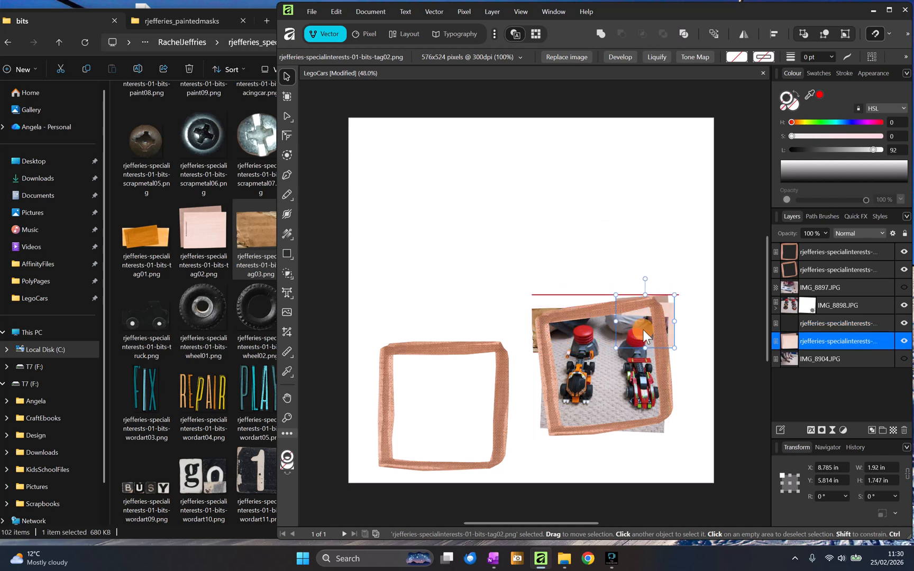
pyautogui.moveTo(643, 277); pyautogui.dragTo(654, 279)
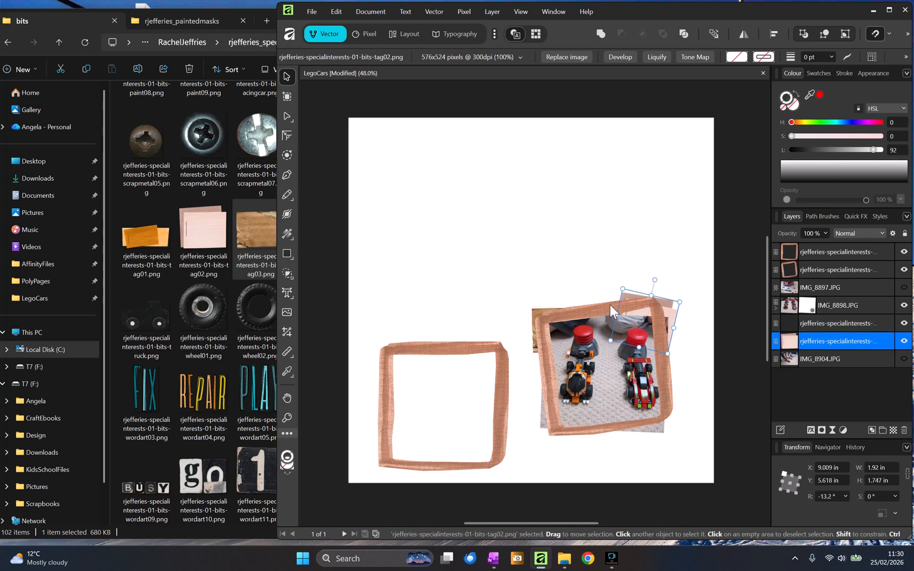
pyautogui.click(533, 311)
pyautogui.moveTo(532, 308); pyautogui.dragTo(531, 387)
pyautogui.hotkey('ctrl', 'z')
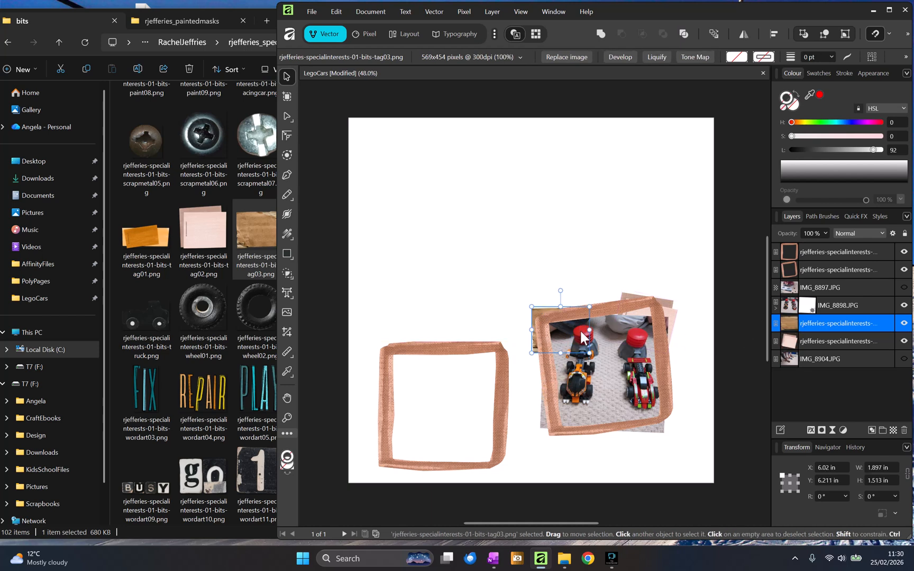
# - Position the brown tag at the frame's lower-left corner at about -51° and move its layer above the photo
pyautogui.moveTo(581, 333); pyautogui.dragTo(589, 418)
pyautogui.moveTo(568, 379); pyautogui.dragTo(570, 423)
pyautogui.moveTo(781, 322); pyautogui.dragTo(780, 297)
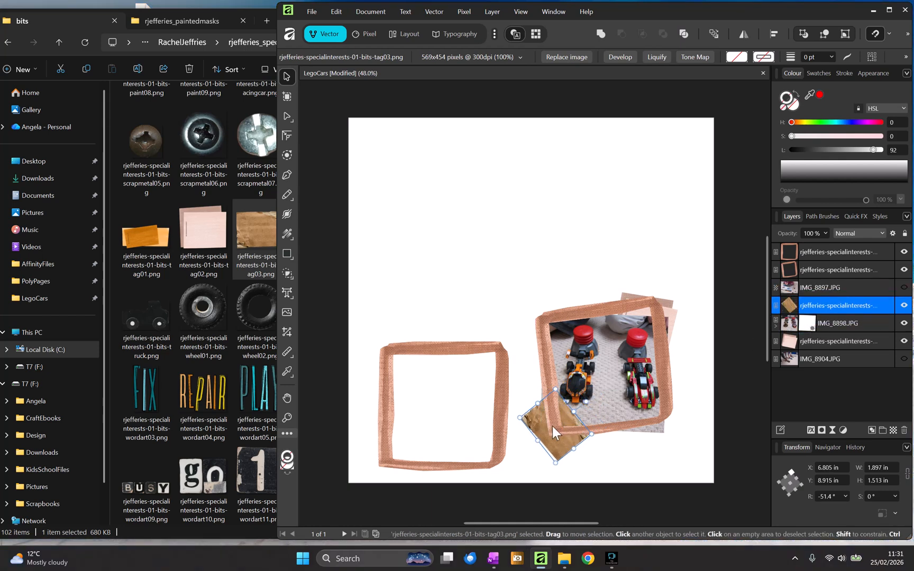
# - Tuck the brown tag behind the racing cars photo at the frame's right edge, moving its layer below the photo
pyautogui.moveTo(553, 426)
pyautogui.mouseDown()
pyautogui.moveTo(562, 436)
pyautogui.moveTo(541, 429)
pyautogui.mouseUp()
pyautogui.moveTo(592, 409)
pyautogui.mouseDown()
pyautogui.moveTo(557, 403)
pyautogui.moveTo(581, 424)
pyautogui.mouseUp()
pyautogui.moveTo(773, 312); pyautogui.dragTo(777, 332)
pyautogui.moveTo(587, 438); pyautogui.dragTo(664, 354)
pyautogui.moveTo(642, 310); pyautogui.dragTo(654, 313)
pyautogui.click(704, 411)
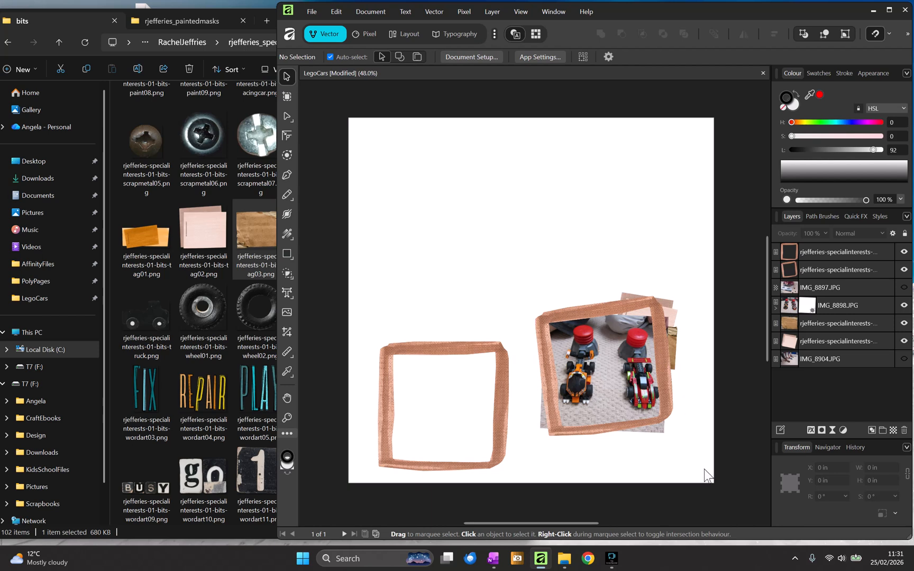
# - Add an outer shadow with an 11.2 px radius to the racing cars frame, photo and both tags
pyautogui.moveTo(721, 481); pyautogui.dragTo(522, 241)
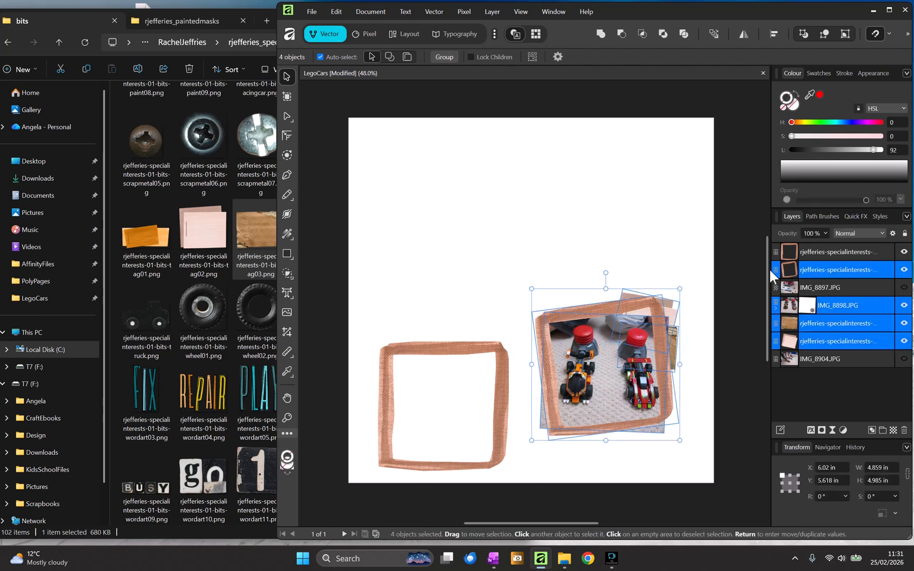
pyautogui.click(809, 429)
pyautogui.click(431, 260)
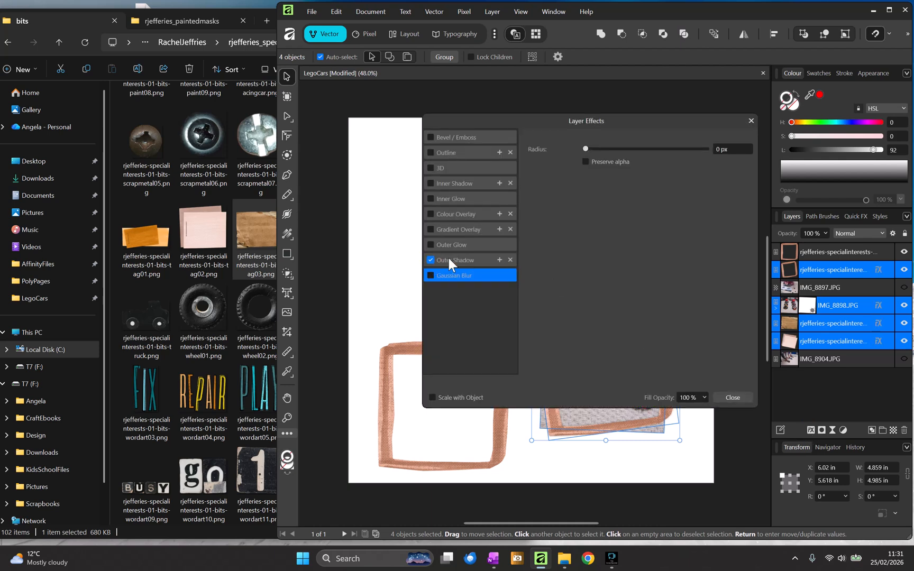
pyautogui.click(639, 177)
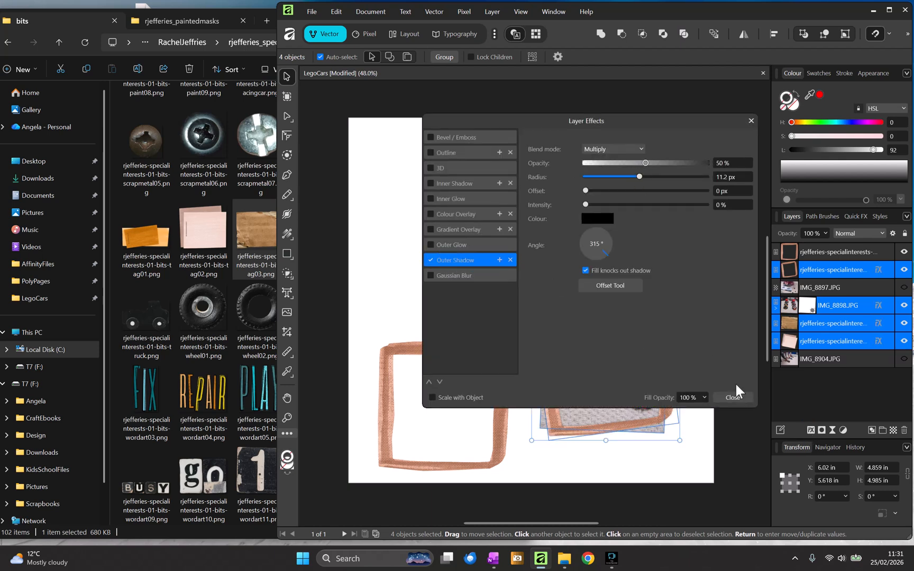
pyautogui.click(735, 398)
# - Group the racing cars frame, photo and tags together
pyautogui.click(714, 431)
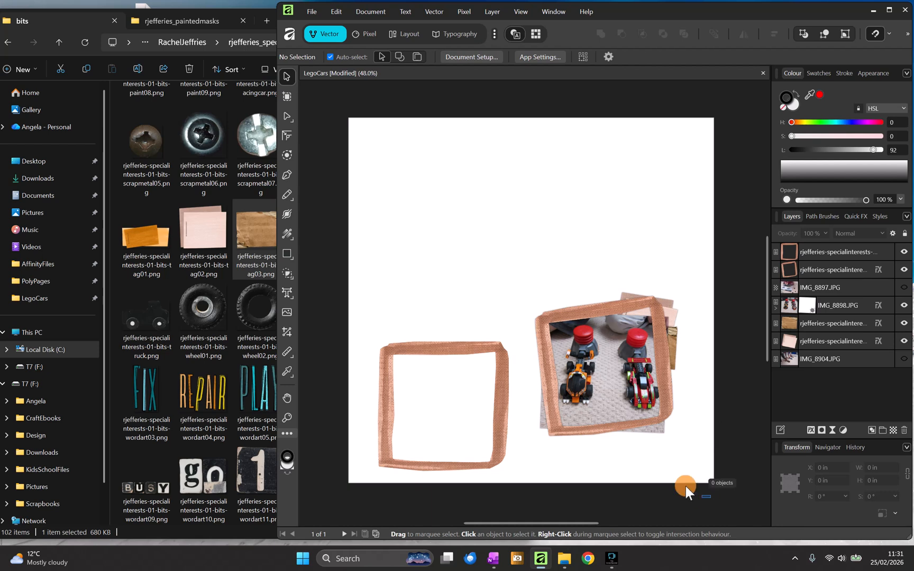
pyautogui.moveTo(686, 486); pyautogui.dragTo(523, 220)
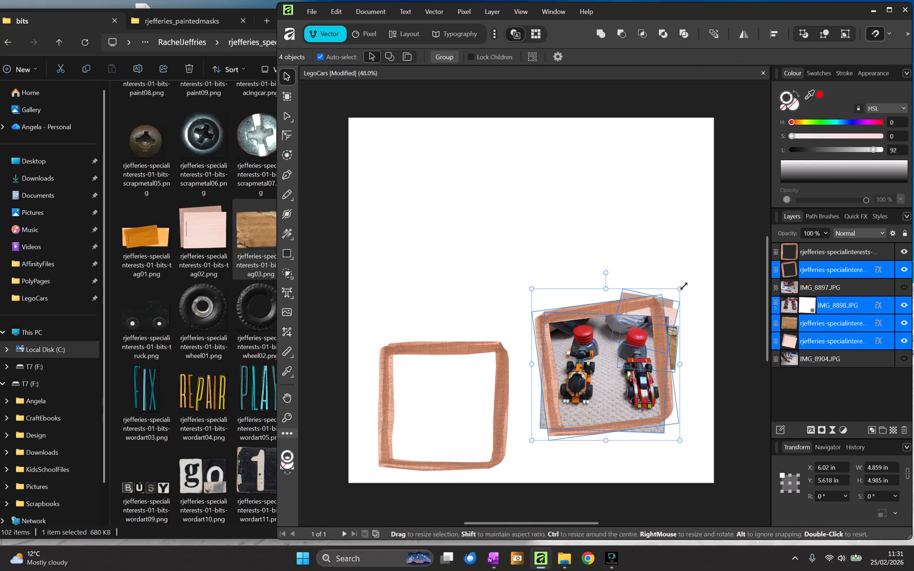
pyautogui.hotkey('ctrl', 'g')
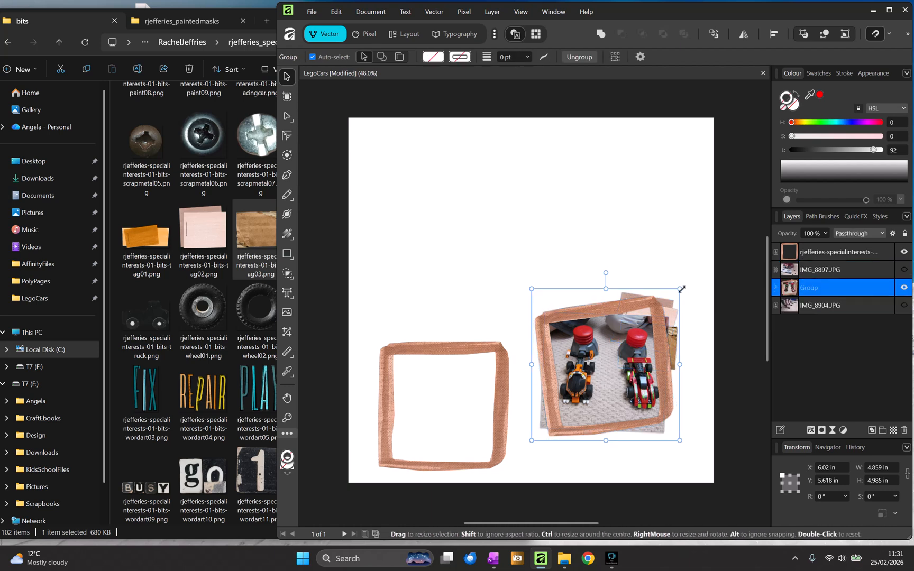
# - Shrink the racing cars group to about 4.24 in wide and move it up and right
pyautogui.moveTo(681, 289); pyautogui.dragTo(660, 292)
pyautogui.moveTo(616, 383); pyautogui.dragTo(639, 353)
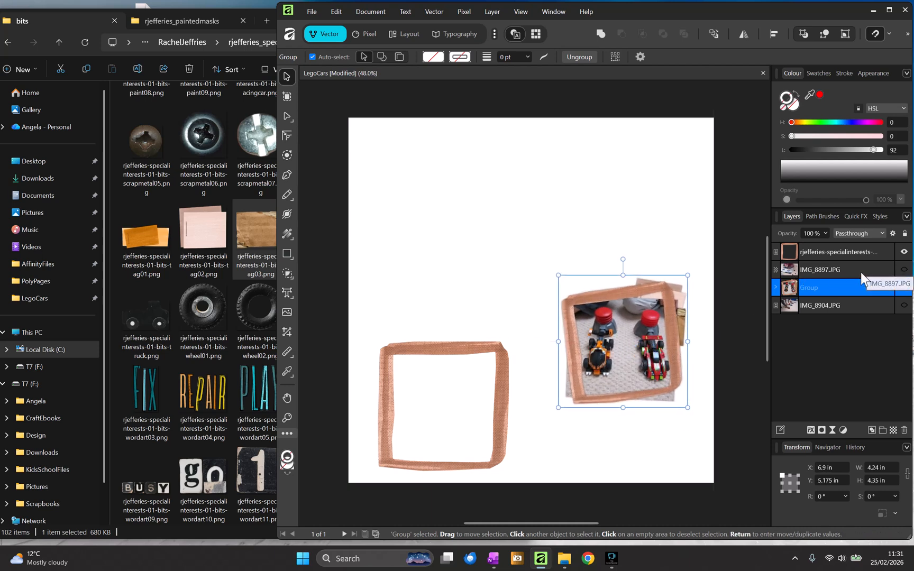
# - Show the IMG_8897 photo and shift it slightly within the left frame
pyautogui.click(898, 270)
pyautogui.click(903, 270)
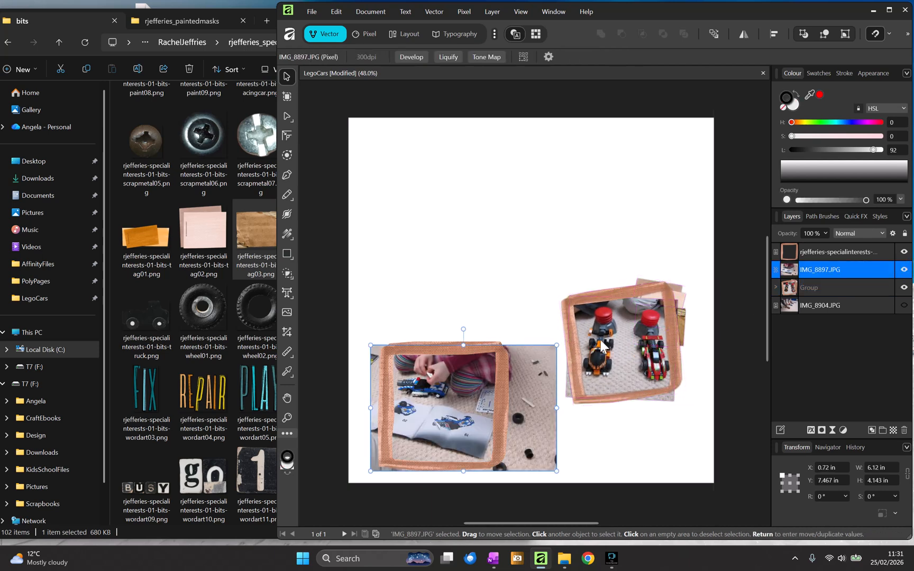
pyautogui.moveTo(526, 401); pyautogui.dragTo(537, 392)
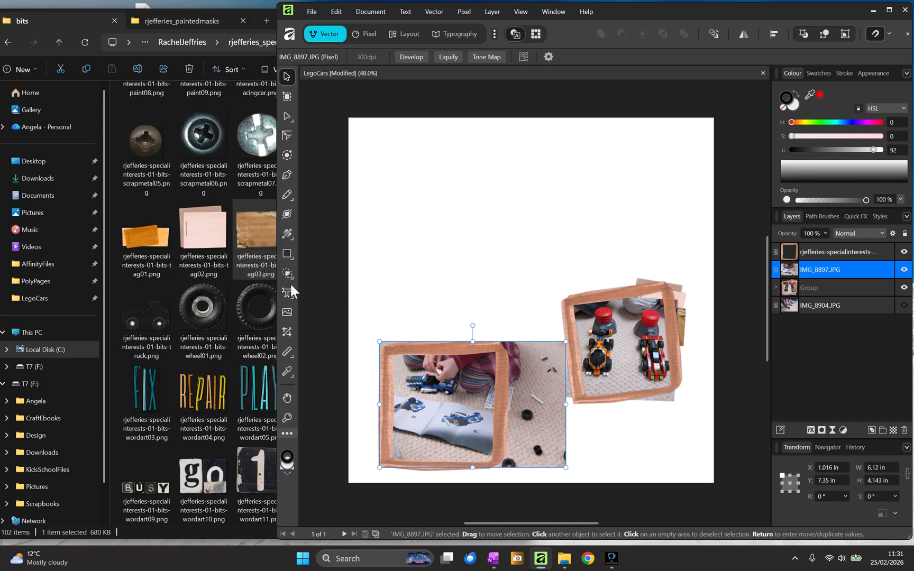
# - Crop the IMG_8897 photo so it fits inside the left frame
pyautogui.click(287, 330)
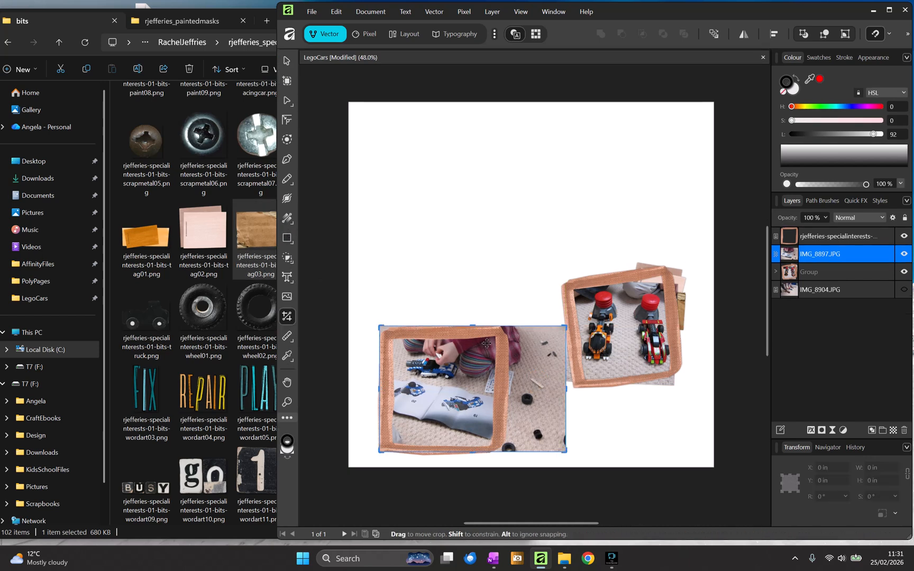
pyautogui.moveTo(474, 327); pyautogui.dragTo(473, 332)
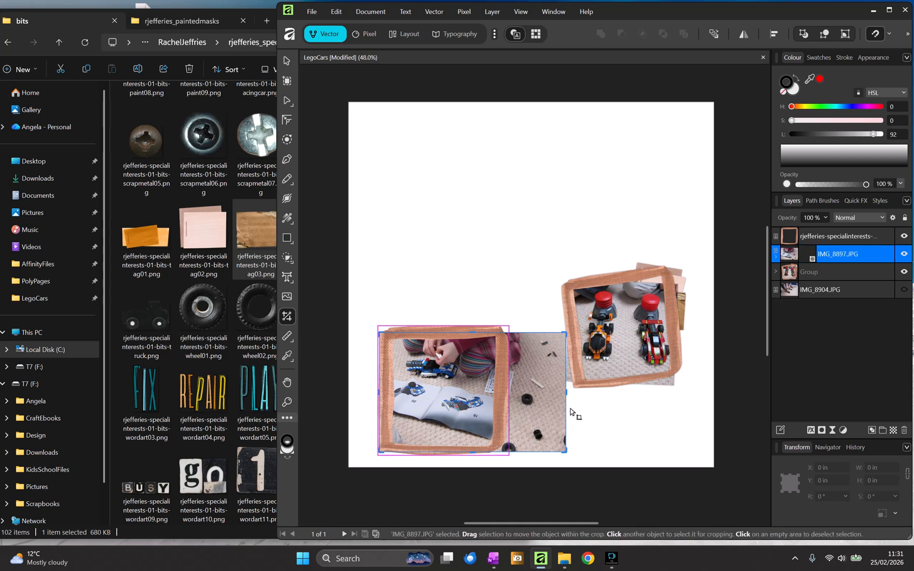
pyautogui.moveTo(566, 391); pyautogui.dragTo(500, 381)
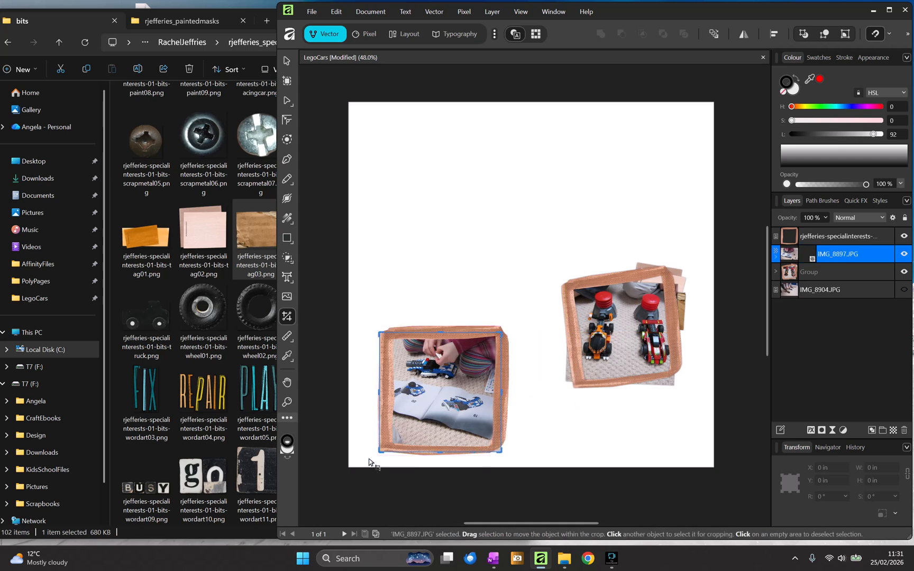
pyautogui.moveTo(380, 452); pyautogui.dragTo(386, 449)
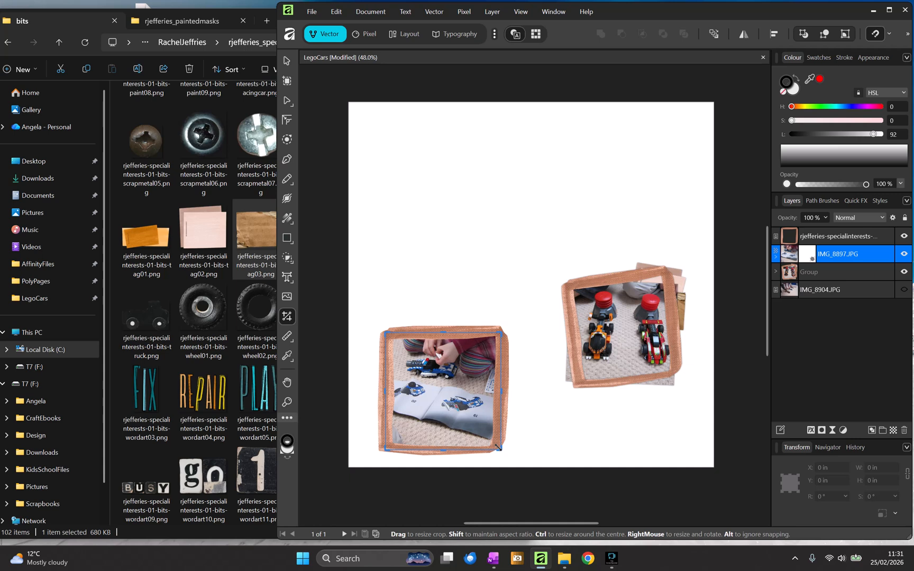
pyautogui.click(286, 60)
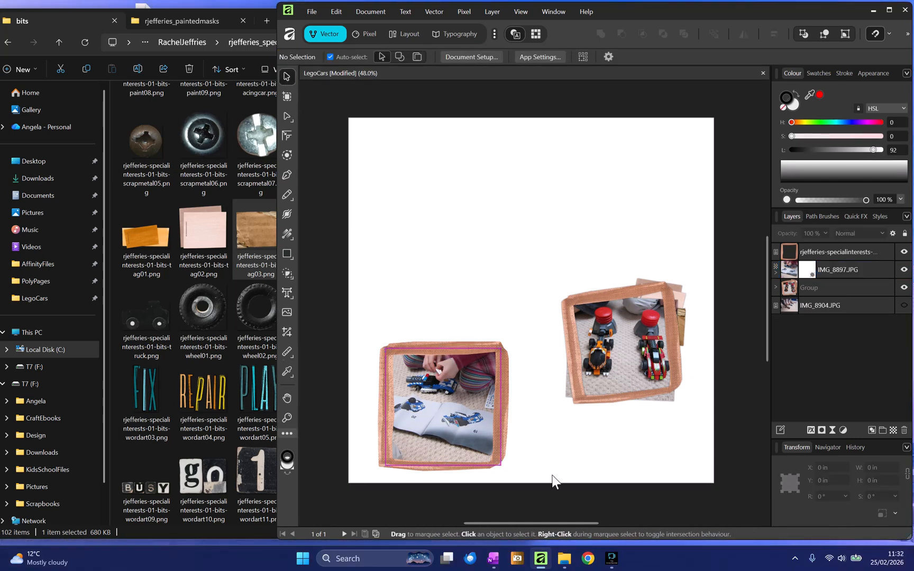
# - Add an outer shadow with a 15.4 px radius to the left frame
pyautogui.click(504, 382)
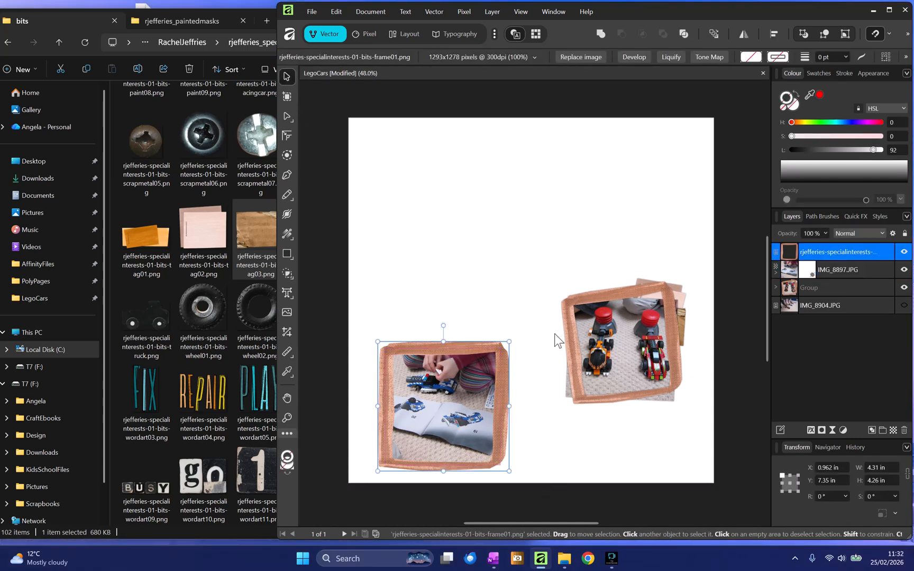
pyautogui.click(811, 430)
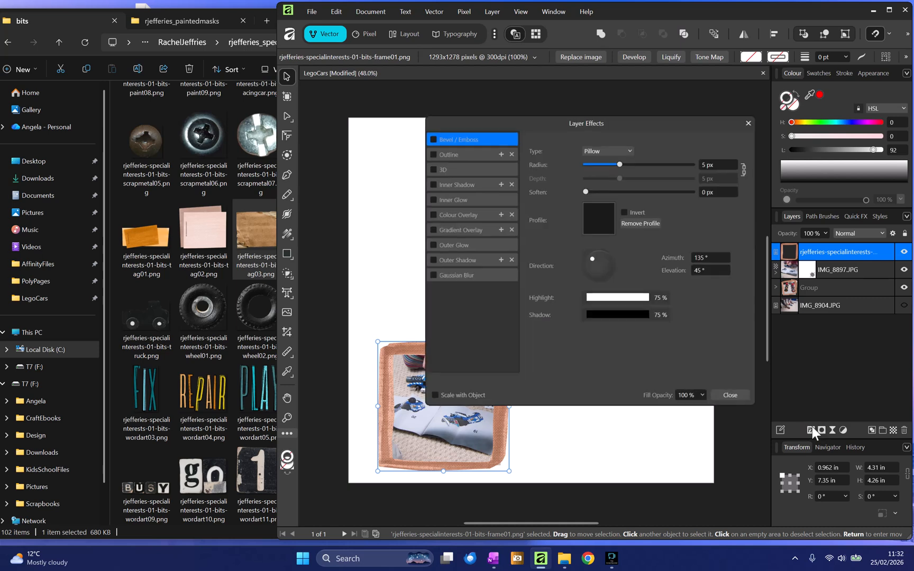
pyautogui.click(431, 260)
pyautogui.click(461, 260)
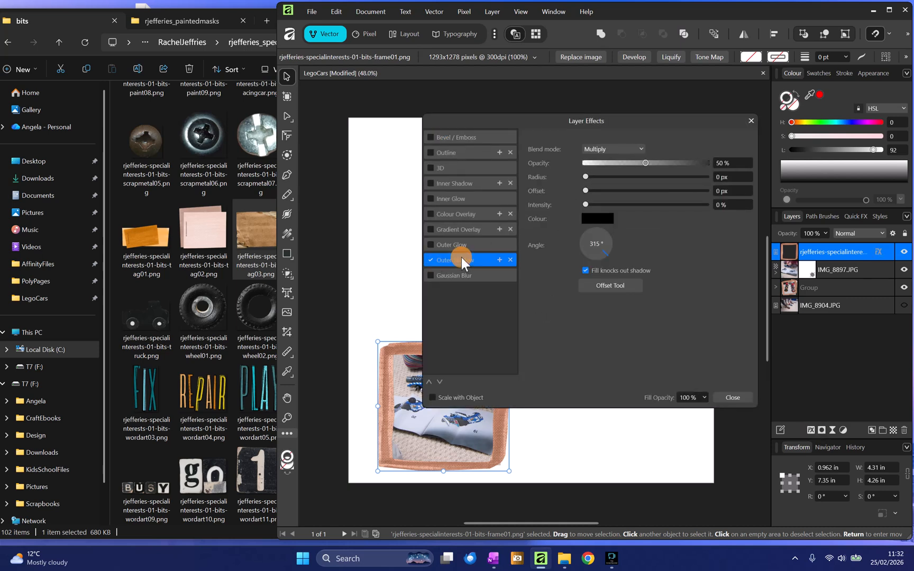
pyautogui.click(643, 178)
pyautogui.click(725, 394)
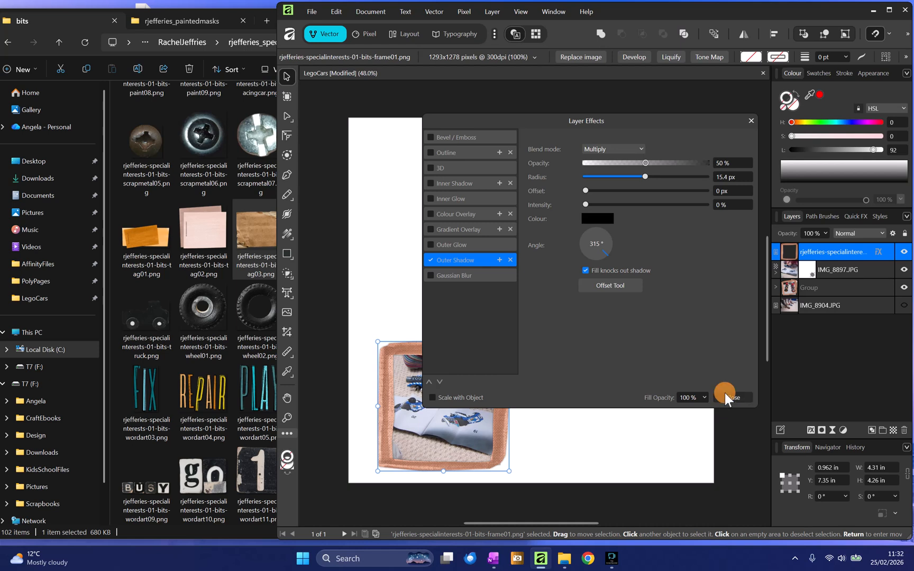
# - Group the left frame with the IMG_8897 photo
pyautogui.click(556, 481)
pyautogui.moveTo(531, 492); pyautogui.dragTo(329, 288)
pyautogui.hotkey('ctrl', 'g')
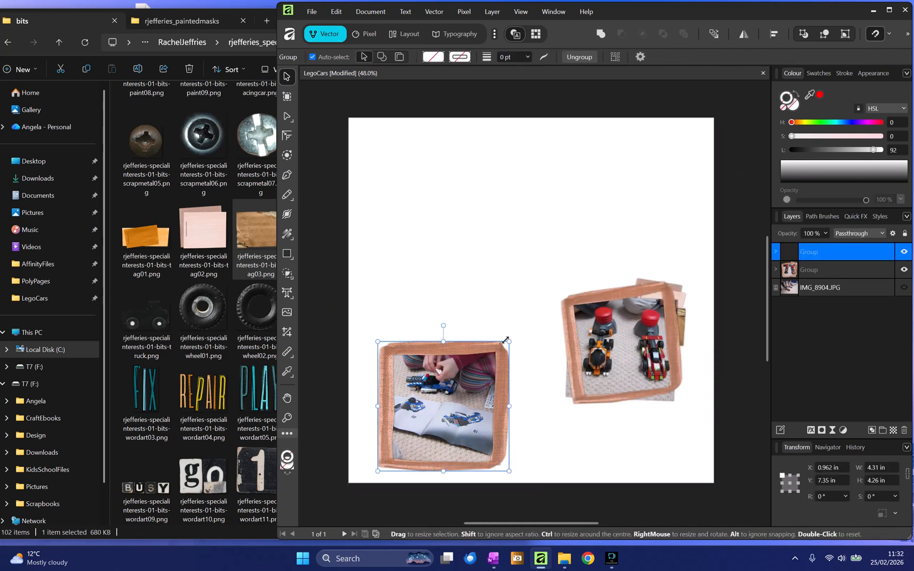
# - Scale the kids photo group to about 3.27 in wide and rotate it about -13° overlapping the racing cars frame's lower left
pyautogui.moveTo(509, 342); pyautogui.dragTo(478, 372)
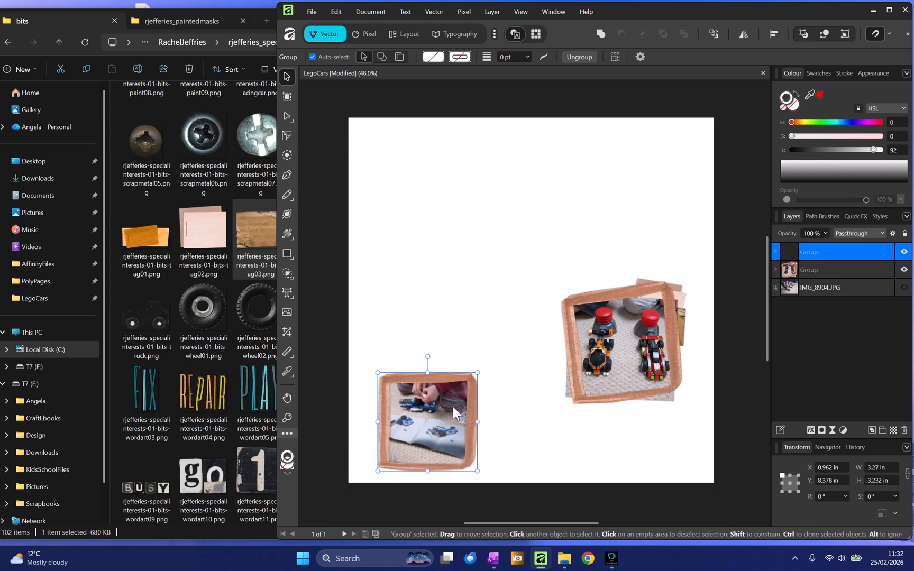
pyautogui.moveTo(452, 407); pyautogui.dragTo(612, 409)
pyautogui.moveTo(587, 358); pyautogui.dragTo(601, 358)
pyautogui.moveTo(628, 433); pyautogui.dragTo(629, 421)
# - Move the kids photo group's layer below the racing cars group and nudge it left
pyautogui.moveTo(792, 260); pyautogui.dragTo(774, 280)
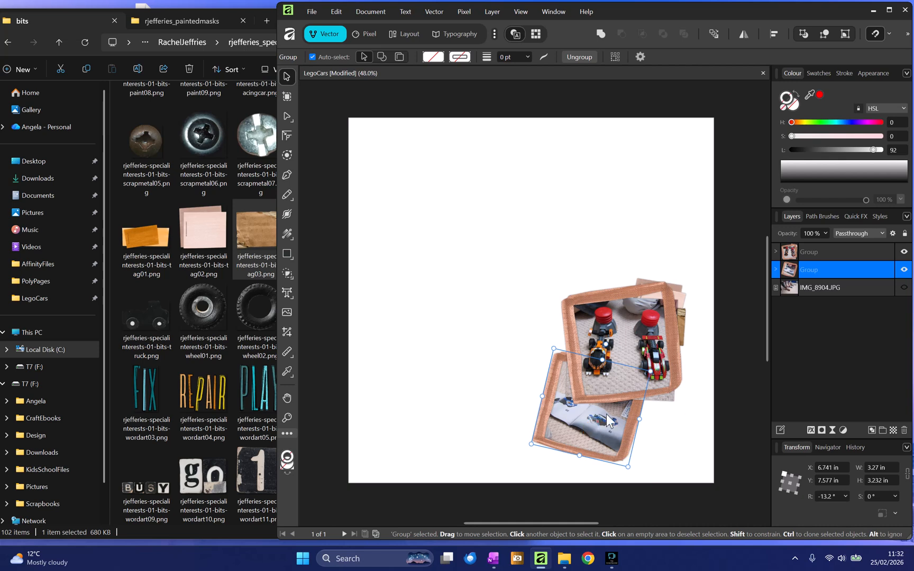
pyautogui.moveTo(606, 414)
pyautogui.mouseDown()
pyautogui.moveTo(597, 434)
pyautogui.moveTo(592, 418)
pyautogui.mouseUp()
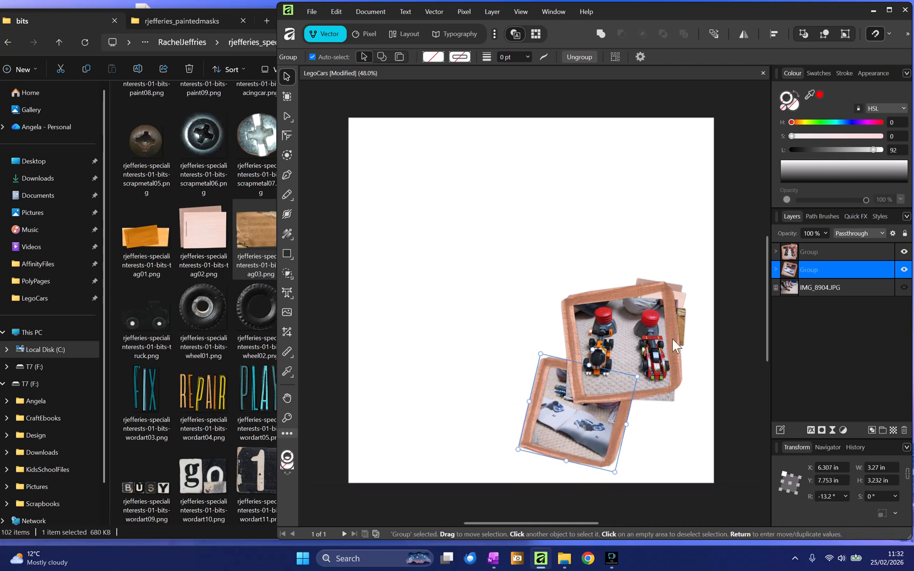
# - Select both photo groups and shift them slightly right
pyautogui.click(697, 436)
pyautogui.moveTo(726, 502); pyautogui.dragTo(467, 206)
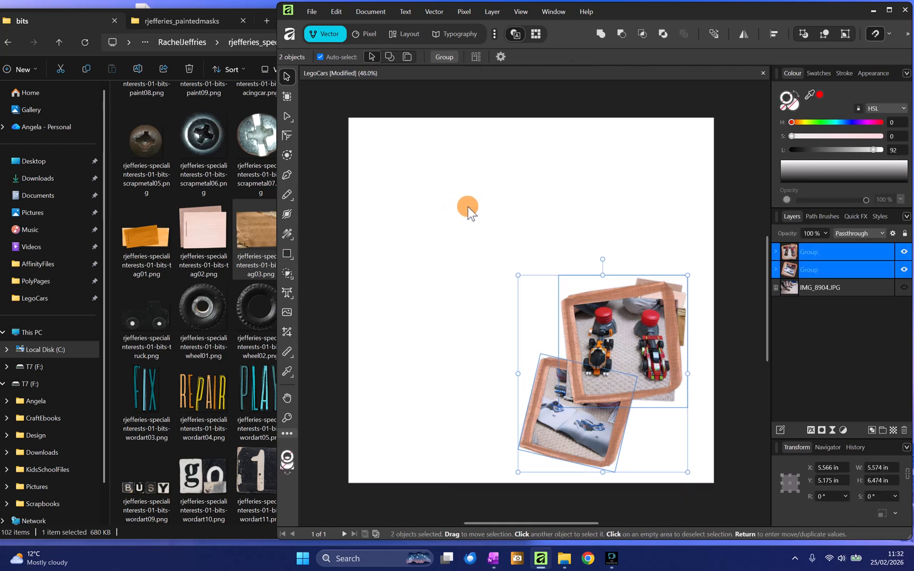
pyautogui.moveTo(647, 317); pyautogui.dragTo(659, 320)
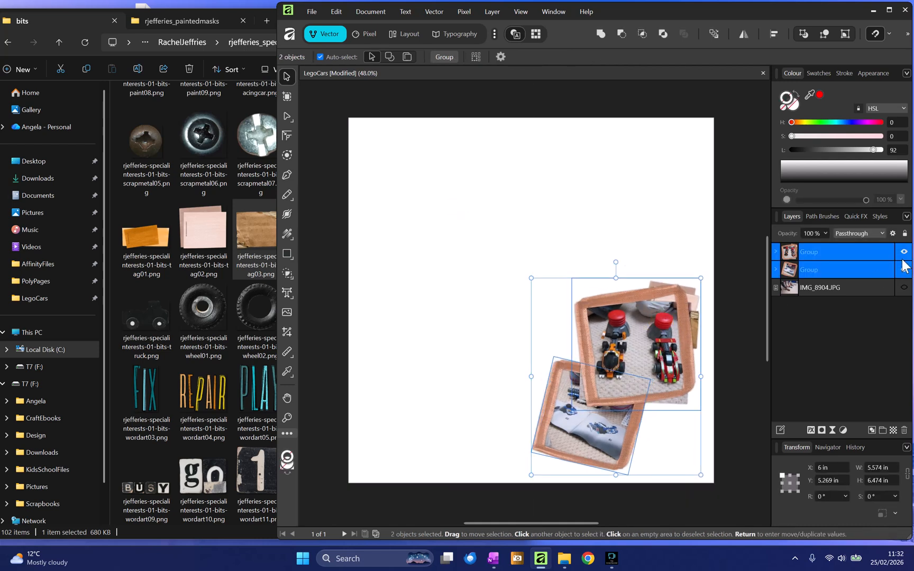
# - Show the IMG_8904 background photo and hide both photo groups
pyautogui.click(873, 286)
pyautogui.click(904, 287)
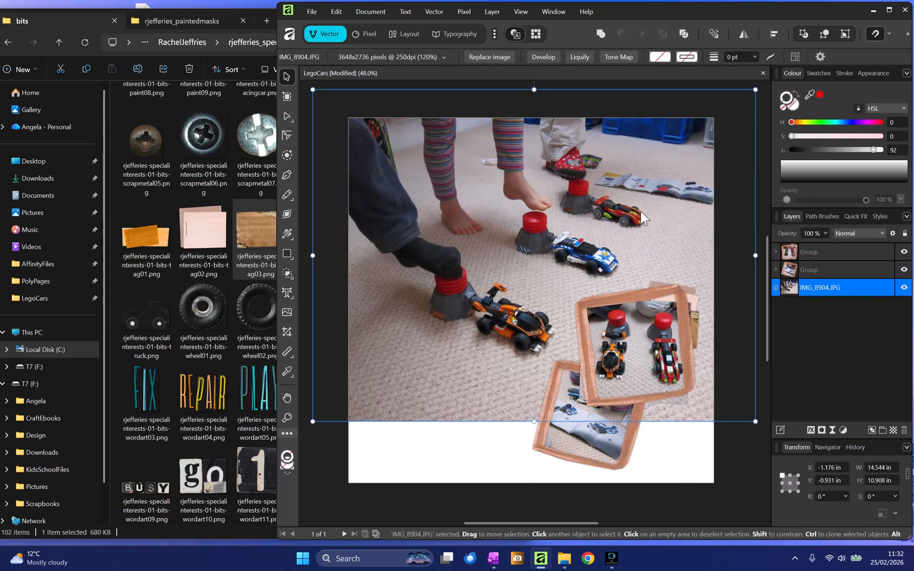
pyautogui.click(904, 252)
pyautogui.click(904, 269)
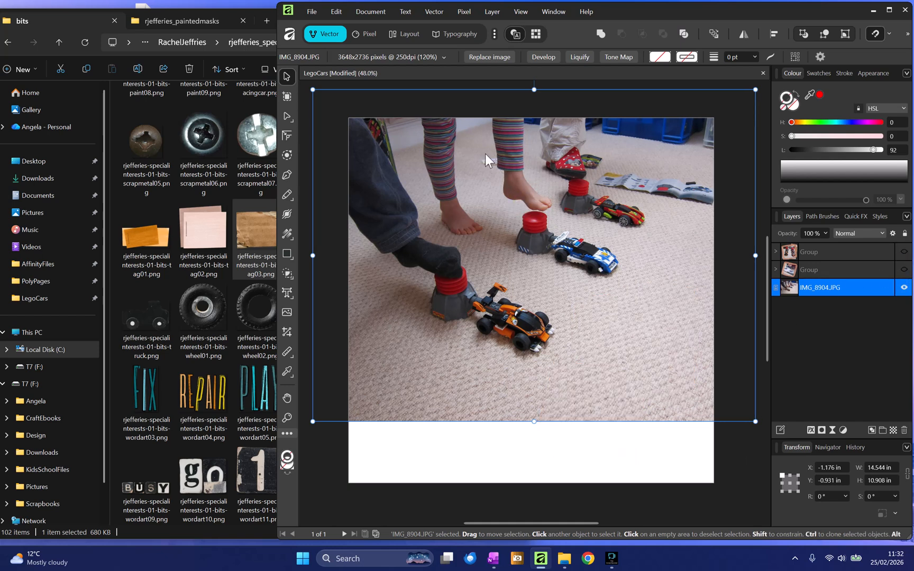
# - Place the rjefferies-paintedmasks1-9 mask from the painted masks folder onto the page
pyautogui.click(163, 20)
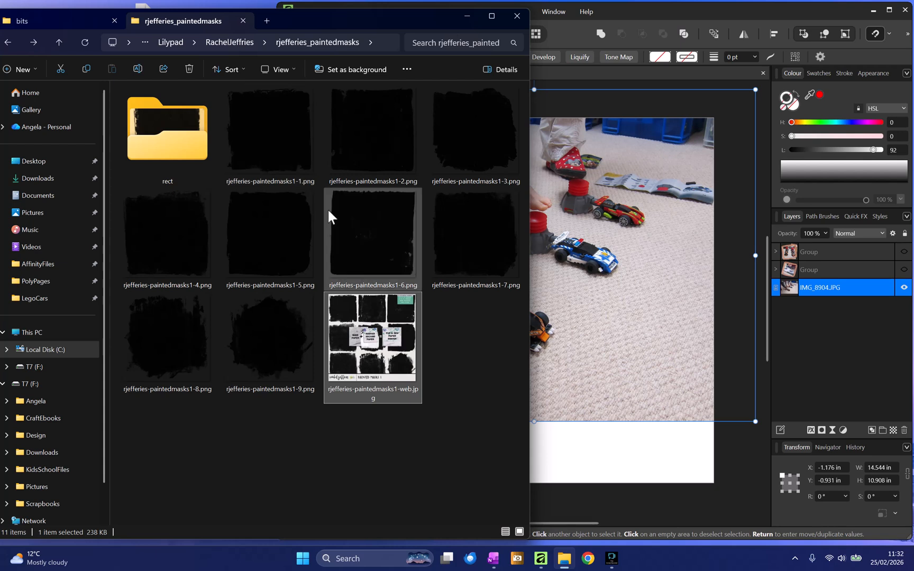
pyautogui.click(266, 329)
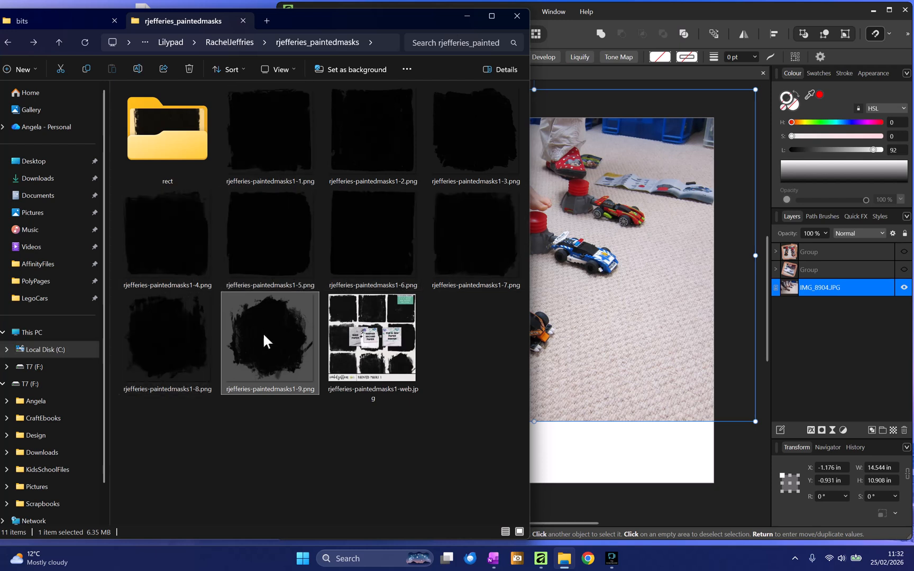
pyautogui.moveTo(269, 360); pyautogui.dragTo(551, 298)
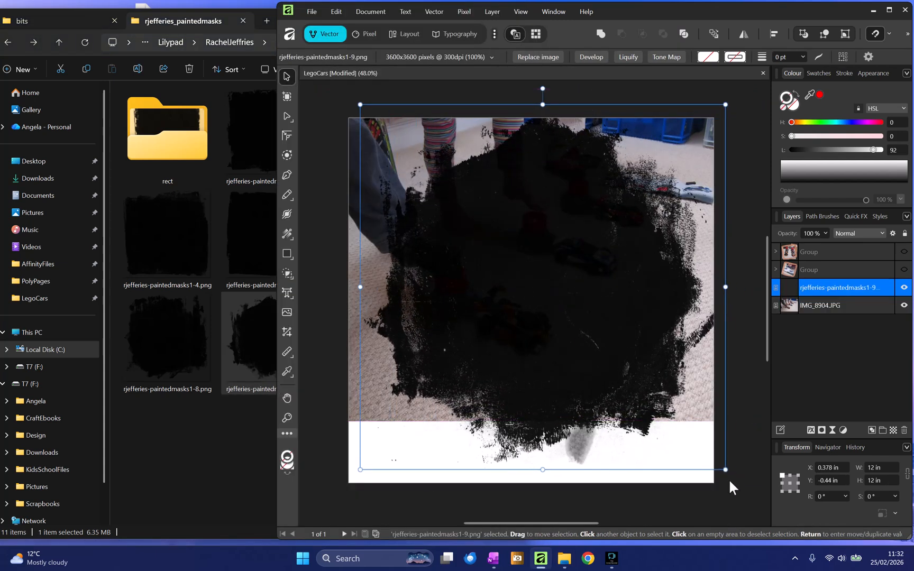
# - Scale the painted mask to about 10.15 in square and set its opacity to 50%
pyautogui.moveTo(725, 470); pyautogui.dragTo(652, 413)
pyautogui.moveTo(539, 304)
pyautogui.mouseDown()
pyautogui.moveTo(571, 305)
pyautogui.moveTo(552, 297)
pyautogui.mouseUp()
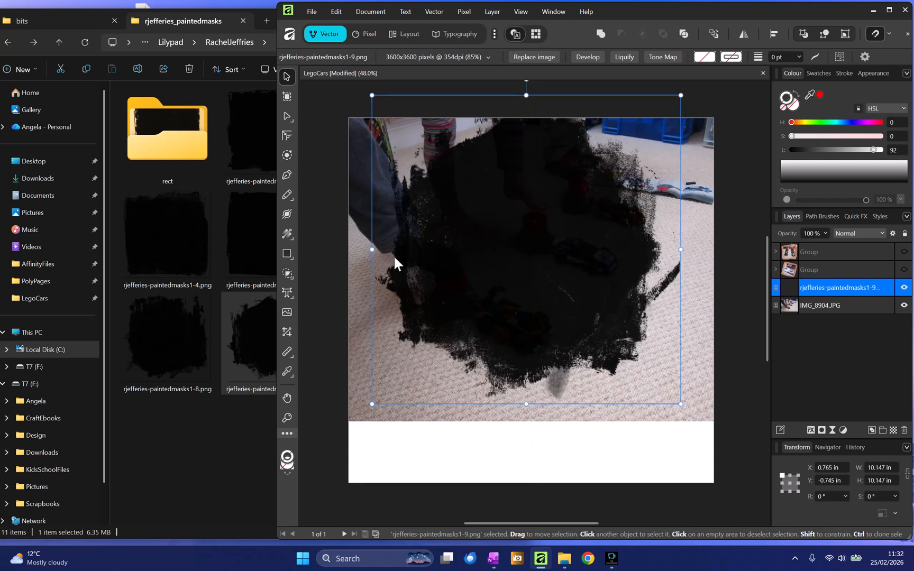
pyautogui.click(825, 233)
pyautogui.moveTo(827, 245); pyautogui.dragTo(786, 247)
pyautogui.click(733, 228)
pyautogui.click(590, 257)
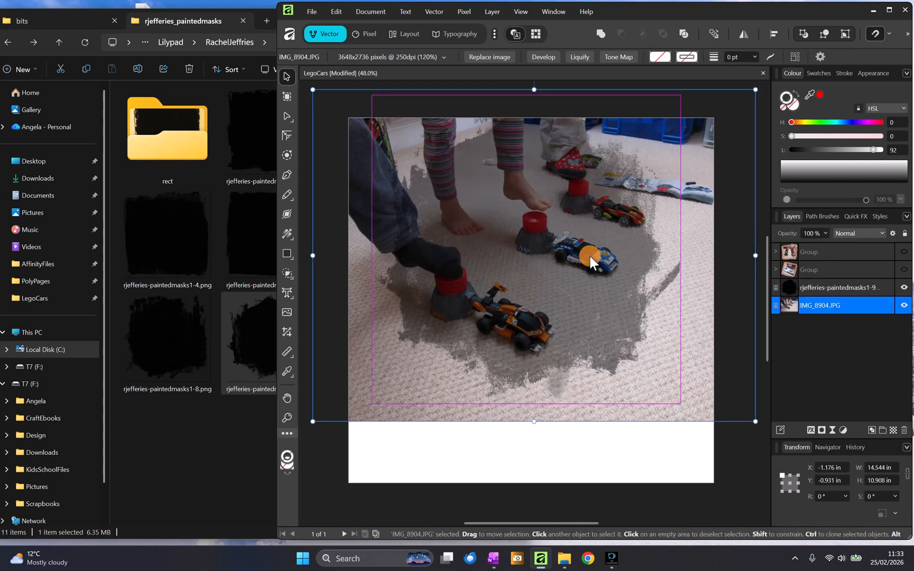
pyautogui.moveTo(595, 267); pyautogui.dragTo(591, 269)
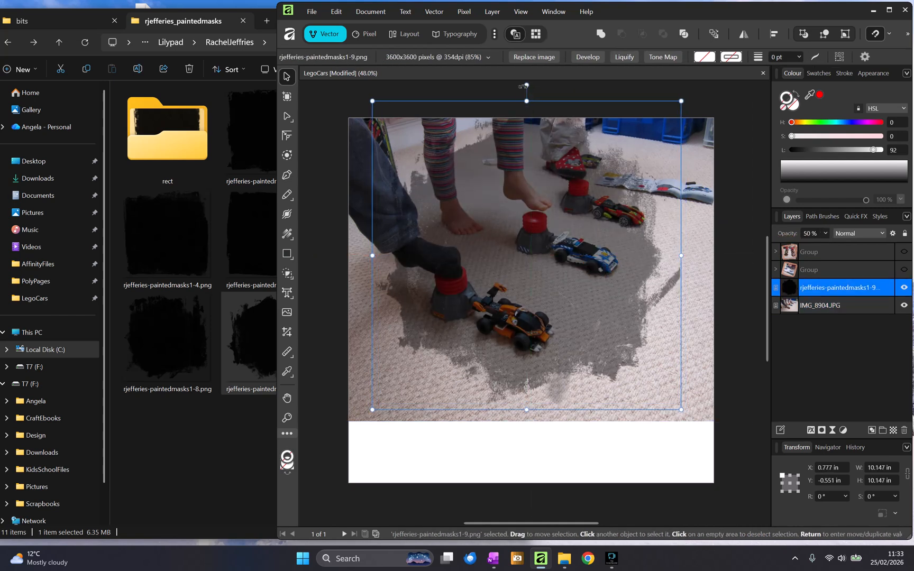
# - Rotate the painted mask about 16.4° and reposition it over the background photo
pyautogui.moveTo(526, 86); pyautogui.dragTo(474, 74)
pyautogui.moveTo(483, 143)
pyautogui.mouseDown()
pyautogui.moveTo(496, 153)
pyautogui.moveTo(488, 138)
pyautogui.mouseUp()
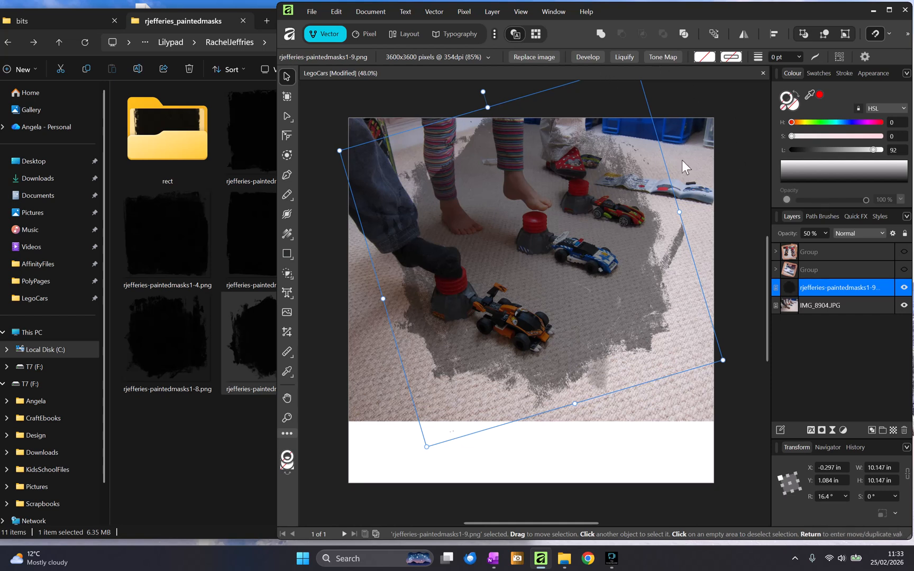
pyautogui.moveTo(622, 228); pyautogui.dragTo(624, 222)
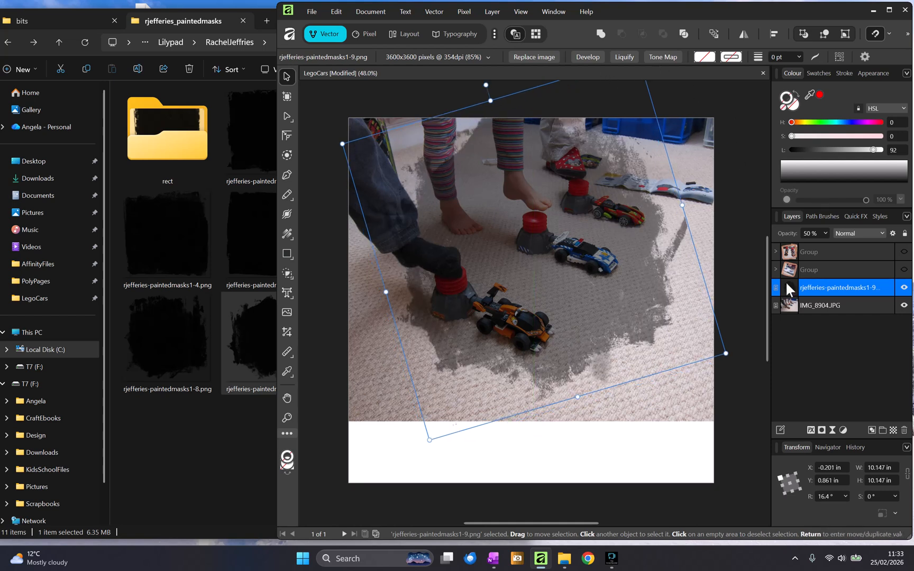
# - Set the painted mask's opacity back to 100%
pyautogui.click(826, 233)
pyautogui.moveTo(824, 240); pyautogui.dragTo(874, 244)
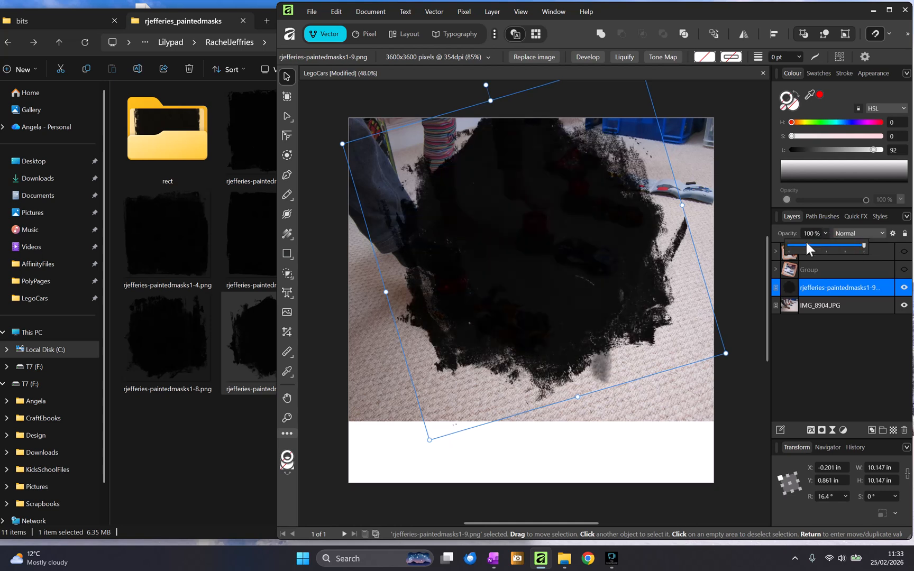
pyautogui.click(728, 191)
# - Apply the painted mask layer as a mask to the IMG_8904 background photo
pyautogui.click(801, 290)
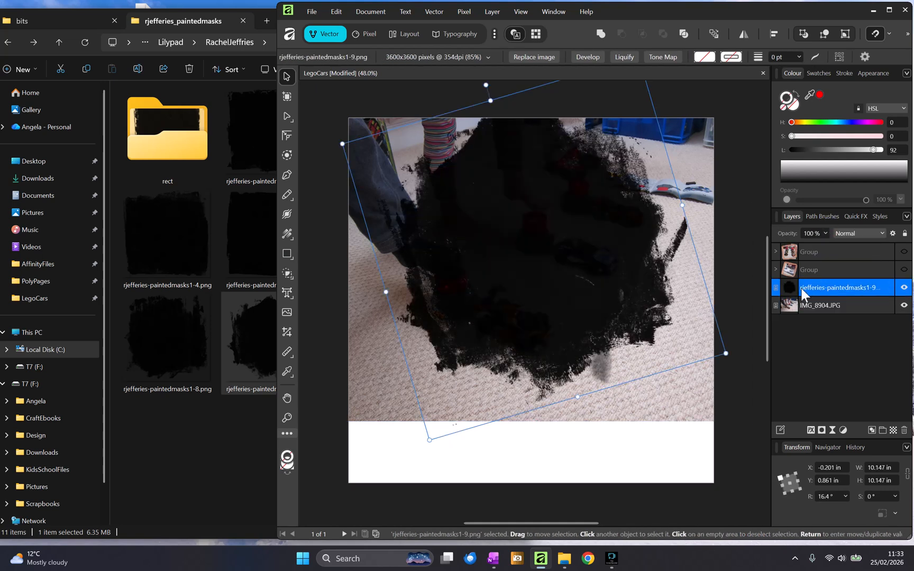
pyautogui.rightClick(836, 290)
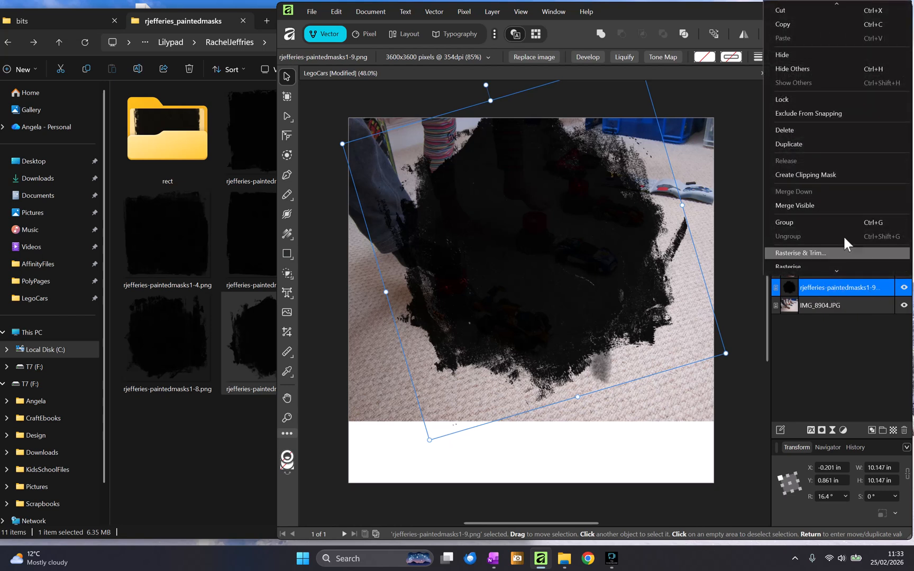
pyautogui.click(802, 175)
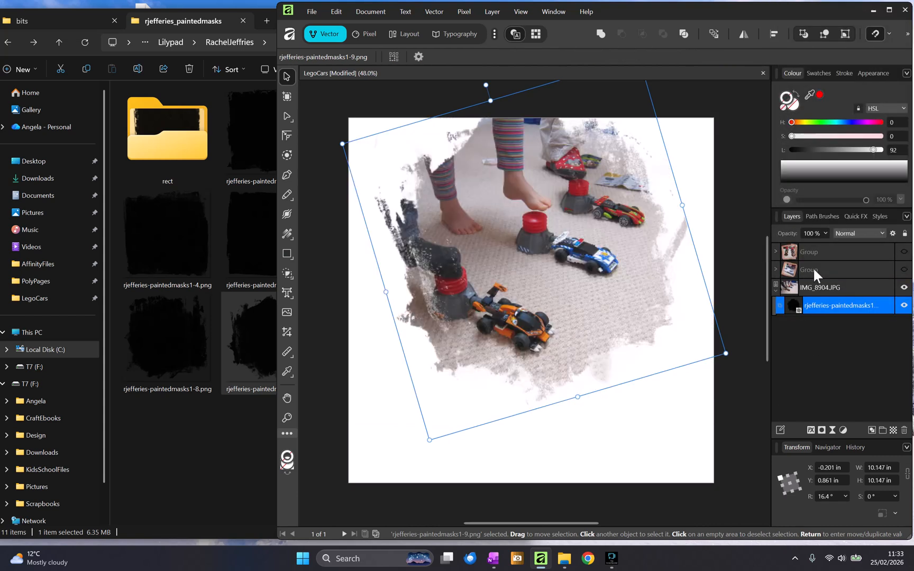
pyautogui.moveTo(774, 290); pyautogui.dragTo(775, 290)
pyautogui.click(788, 287)
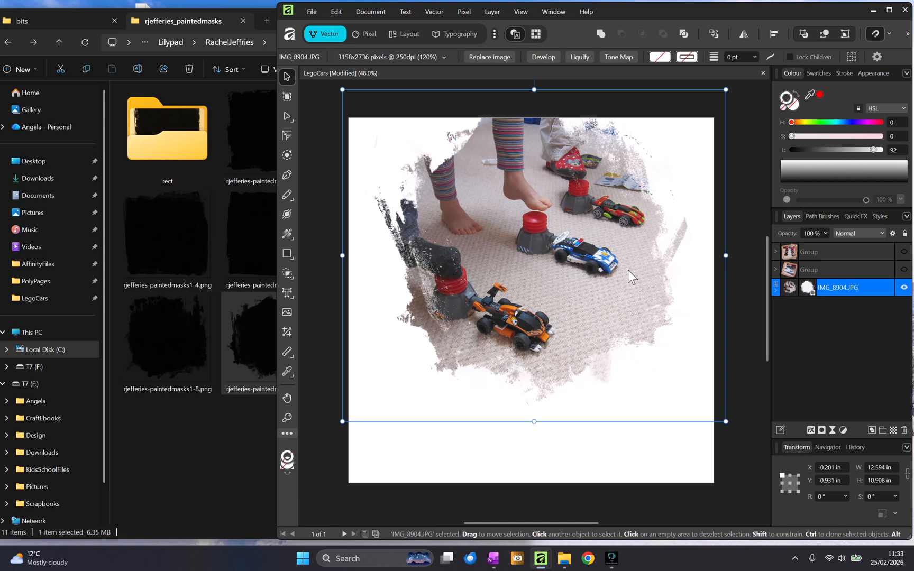
# - Reposition the background photo up and to the left inside its painted mask
pyautogui.click(749, 224)
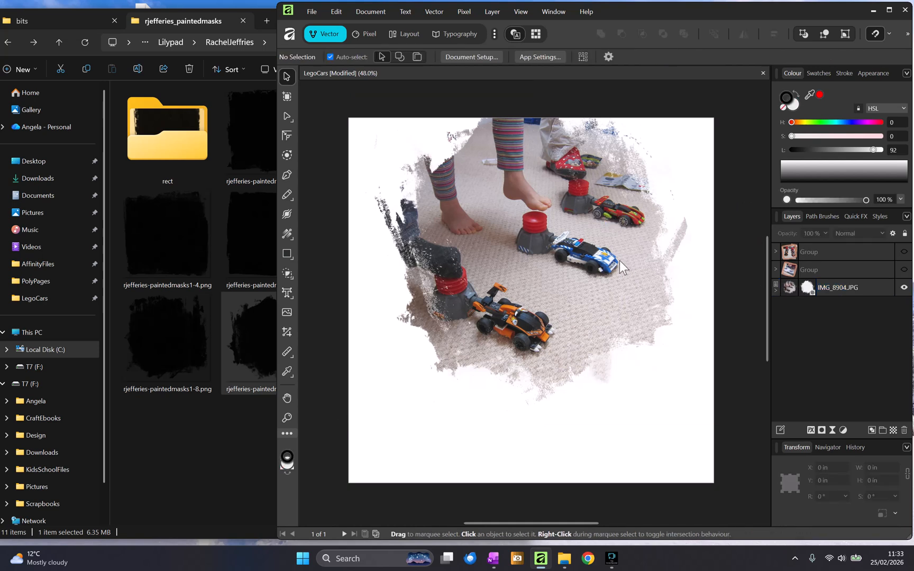
pyautogui.click(783, 283)
pyautogui.moveTo(514, 188); pyautogui.dragTo(456, 176)
# - Show both photo groups and move them together higher onto the background photo
pyautogui.click(903, 252)
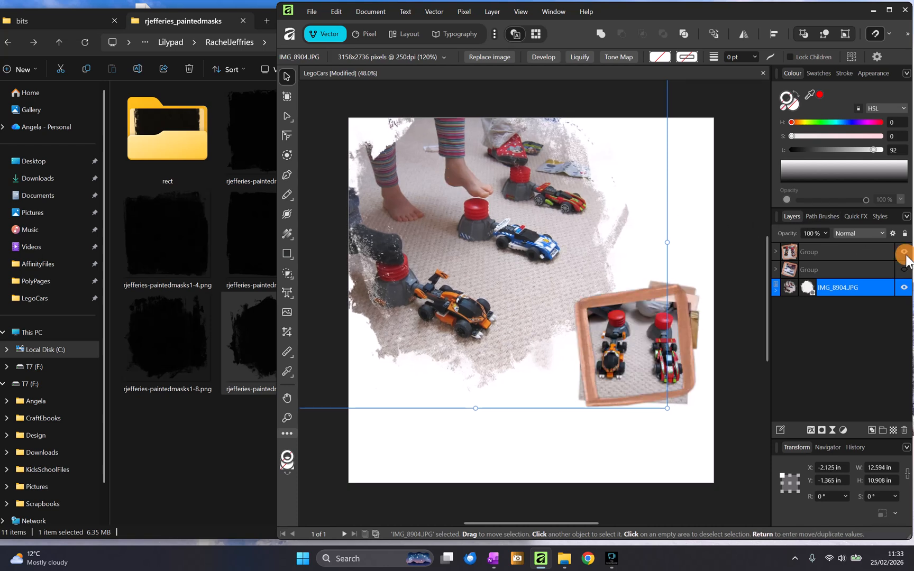
pyautogui.click(904, 270)
pyautogui.click(649, 333)
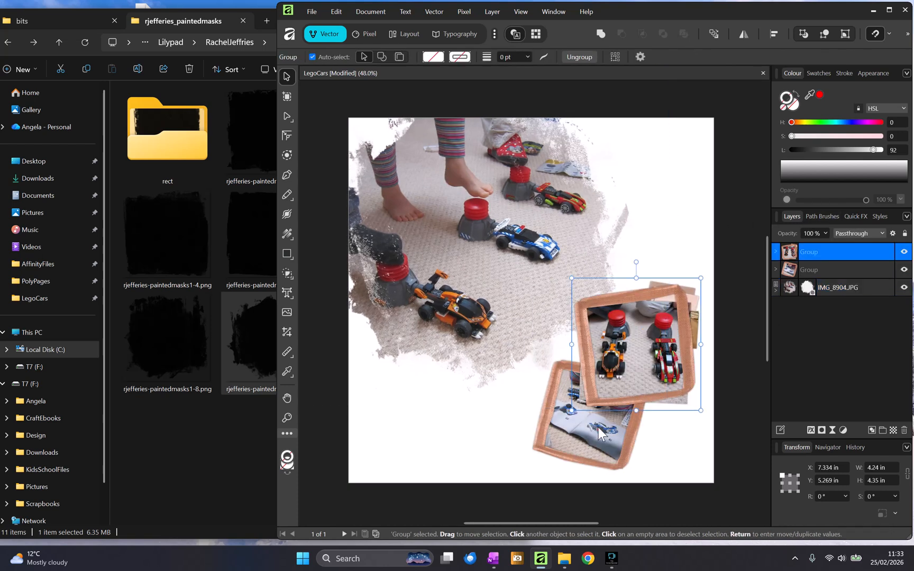
pyautogui.keyDown('shift'); pyautogui.click(582, 436); pyautogui.keyUp('shift')
pyautogui.moveTo(599, 372); pyautogui.dragTo(588, 280)
pyautogui.click(660, 411)
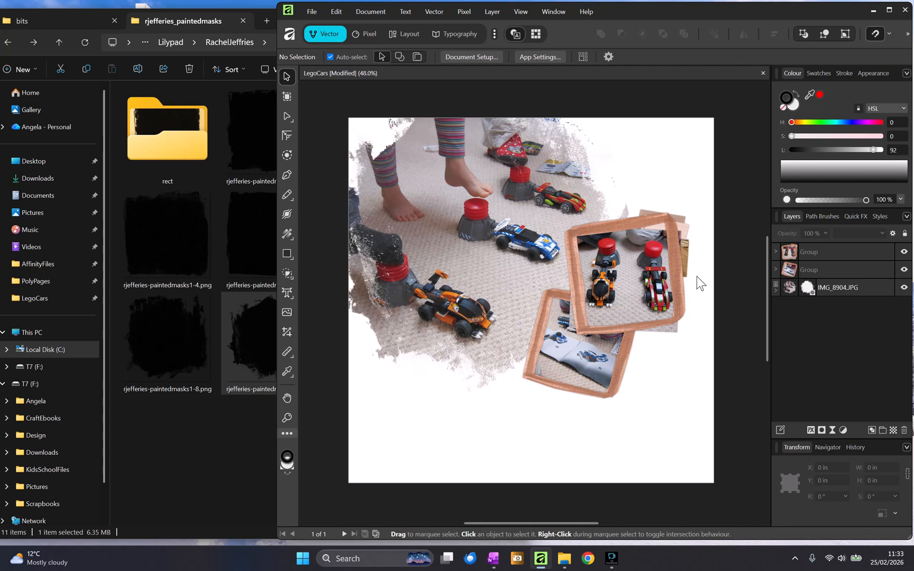
# - Add an Outer Shadow to the top photo group with radius 5.1 px and offset 14.6 px
pyautogui.click(742, 261)
pyautogui.click(679, 277)
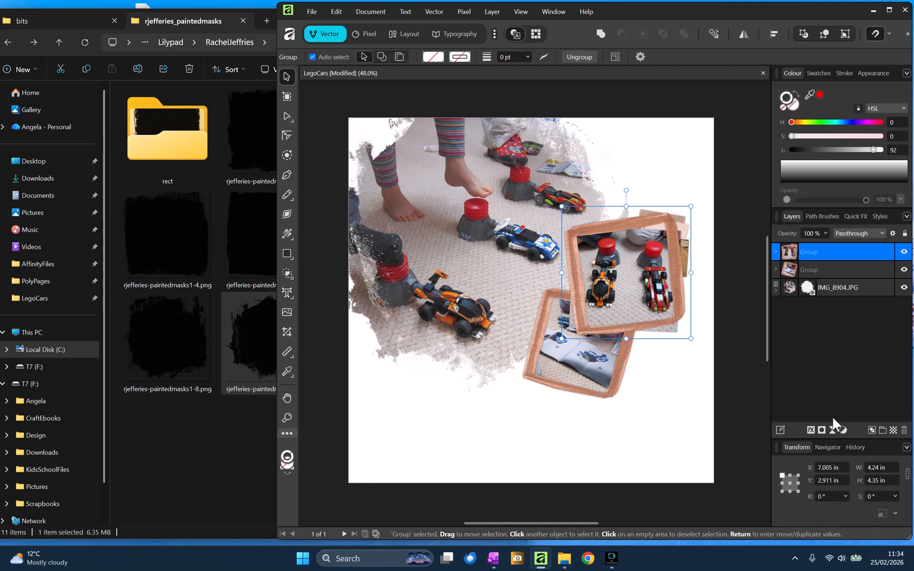
pyautogui.click(811, 430)
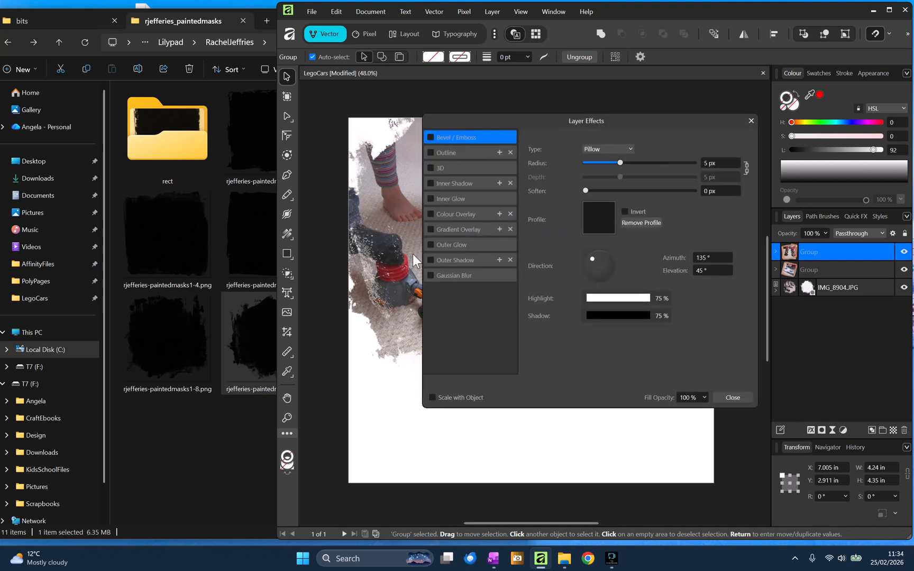
pyautogui.click(430, 259)
pyautogui.click(479, 262)
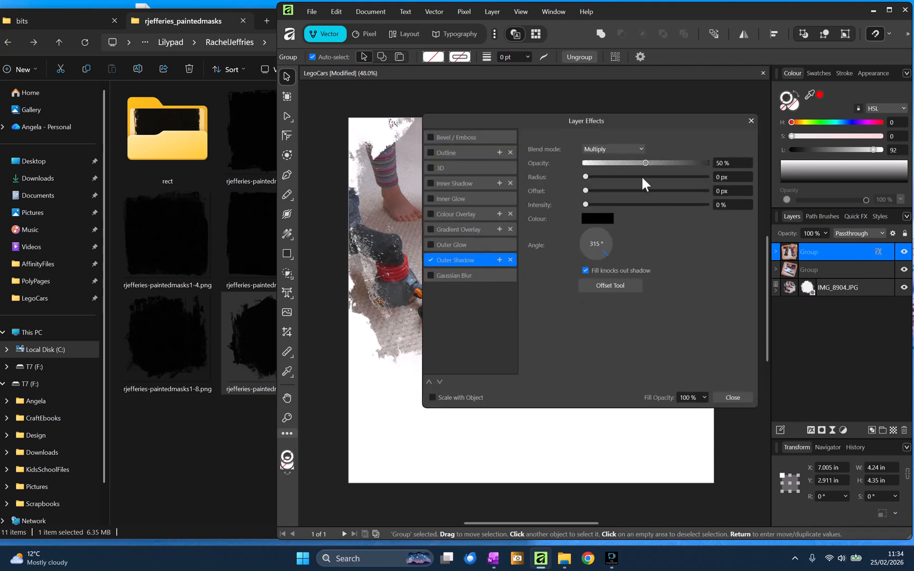
pyautogui.click(624, 176)
pyautogui.click(644, 191)
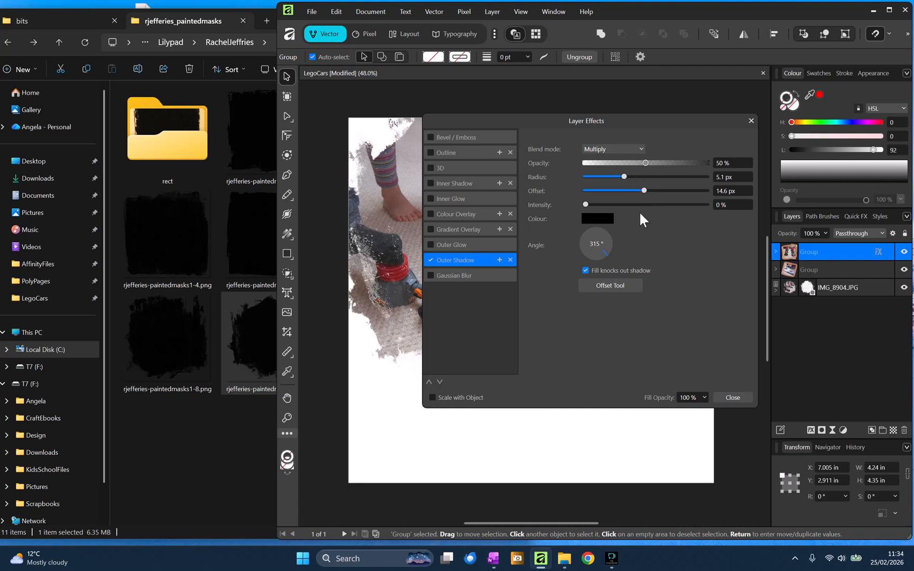
pyautogui.click(732, 397)
pyautogui.click(730, 398)
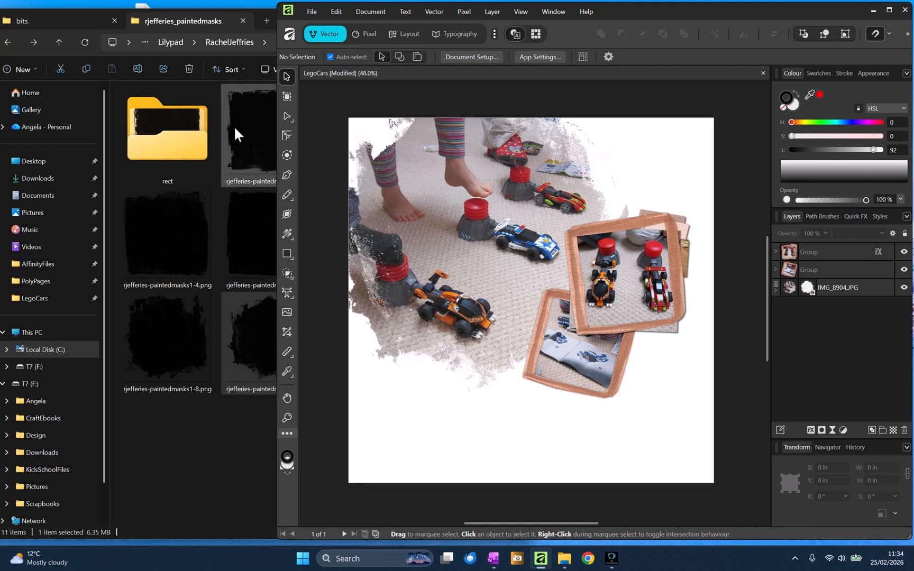
# - Close the painted masks folder tab and place the wordart10 "go" element near the page's lower-left
pyautogui.click(199, 18)
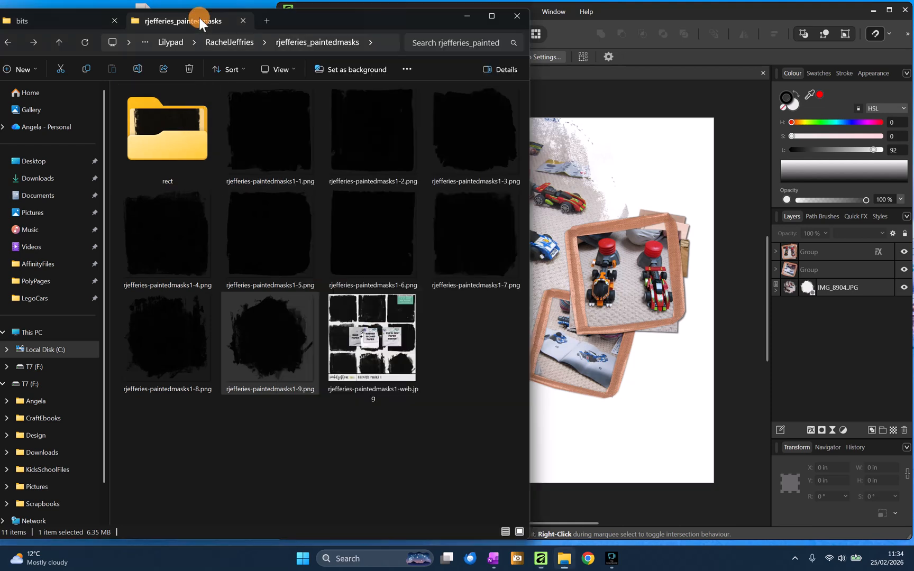
pyautogui.click(243, 21)
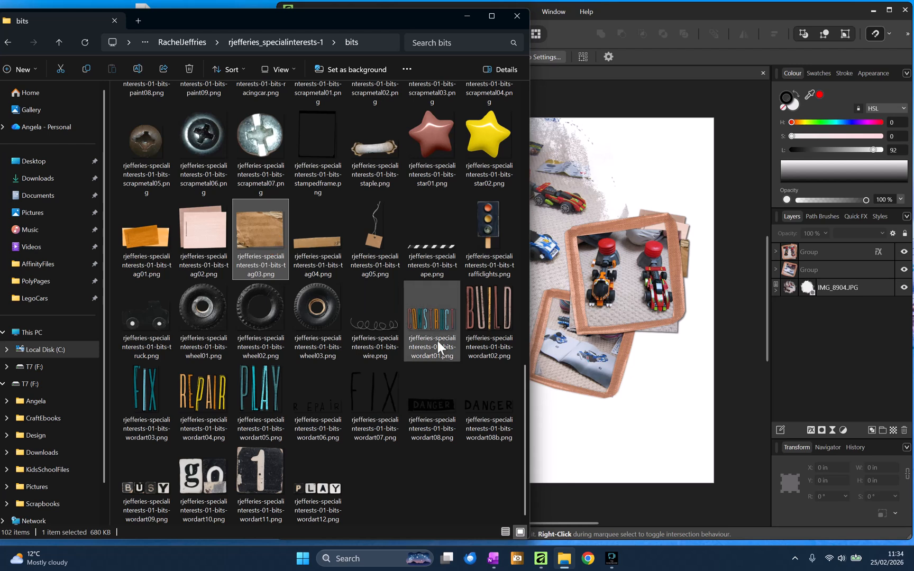
pyautogui.click(196, 479)
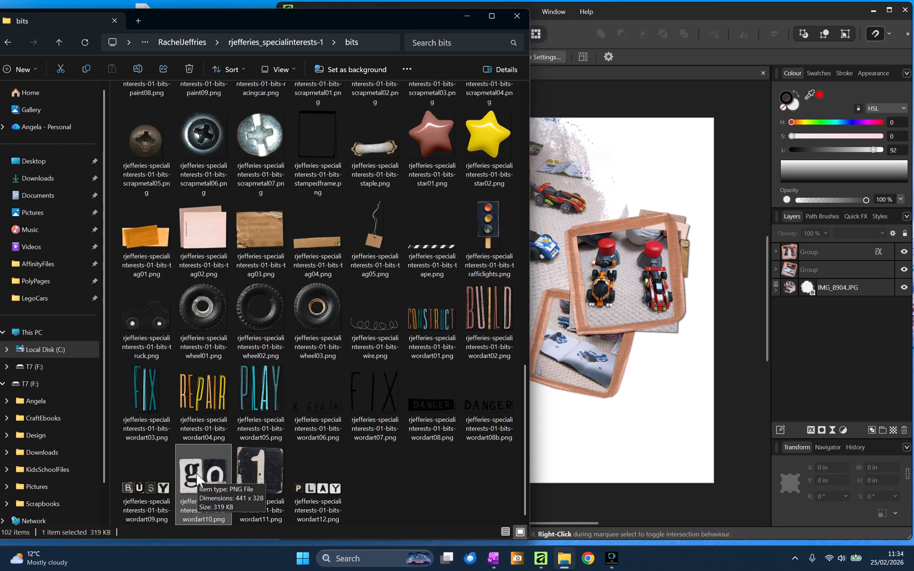
pyautogui.click(837, 252)
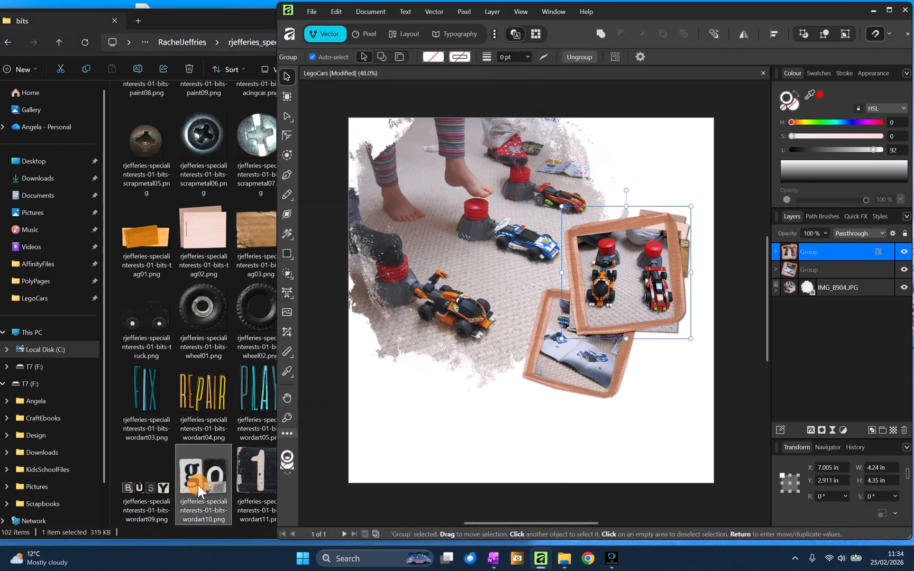
pyautogui.moveTo(198, 485); pyautogui.dragTo(419, 379)
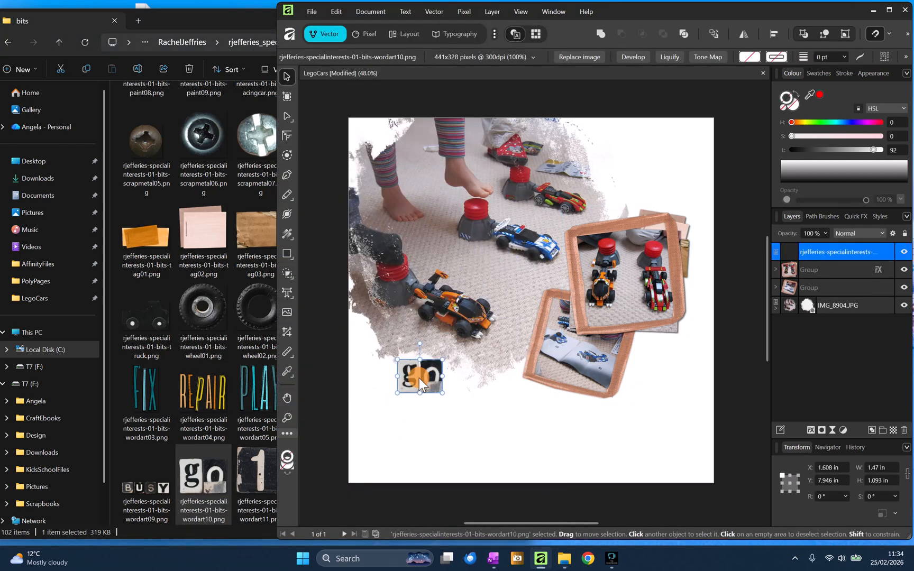
# - Place the checkeredflag element from the bits folder above the "go" word art
pyautogui.click(156, 256)
pyautogui.scroll(9, 235, 241)
pyautogui.scroll(2, 233, 238)
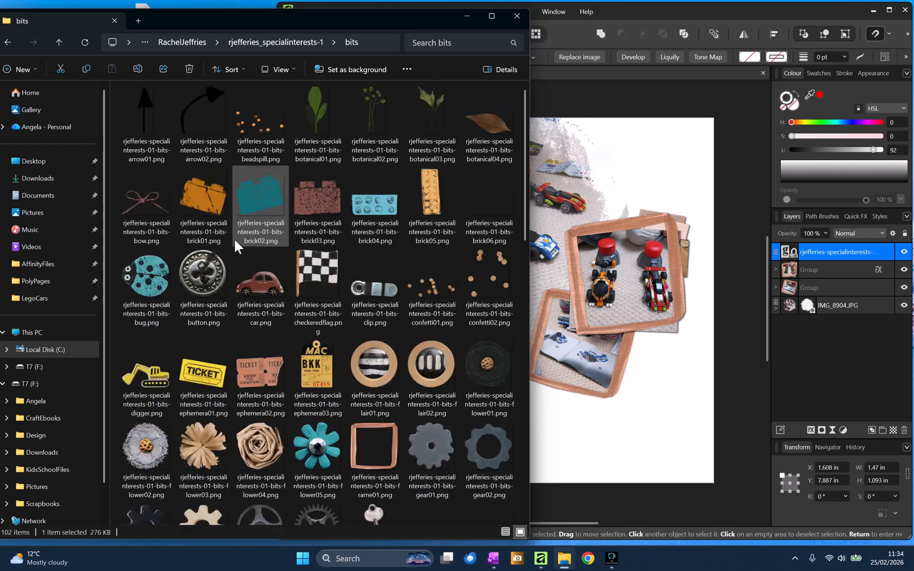
pyautogui.moveTo(323, 285); pyautogui.dragTo(399, 353)
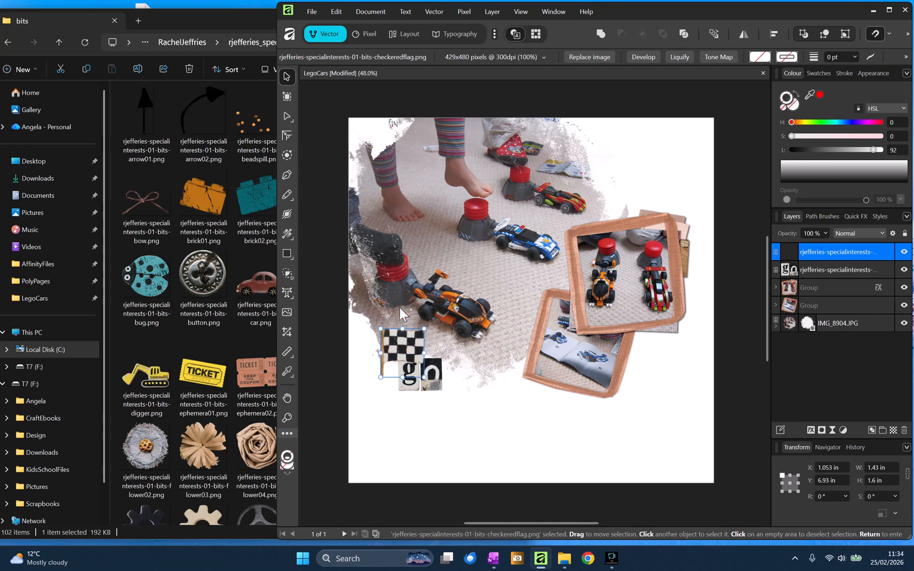
# - Reposition the checkered flag and move the "go" word art above it in the layer order
pyautogui.moveTo(402, 314)
pyautogui.mouseDown()
pyautogui.moveTo(384, 321)
pyautogui.moveTo(398, 331)
pyautogui.mouseUp()
pyautogui.click(428, 383)
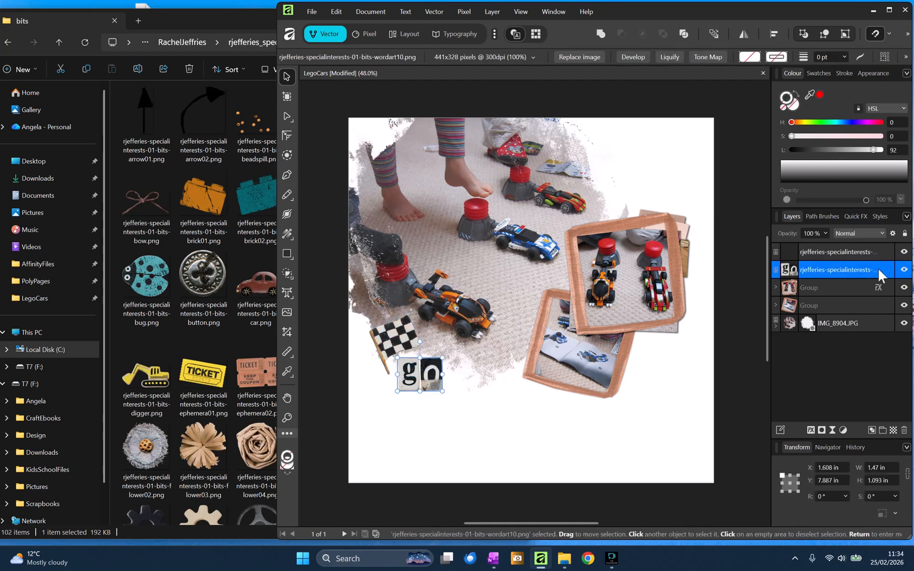
pyautogui.moveTo(785, 270); pyautogui.dragTo(781, 242)
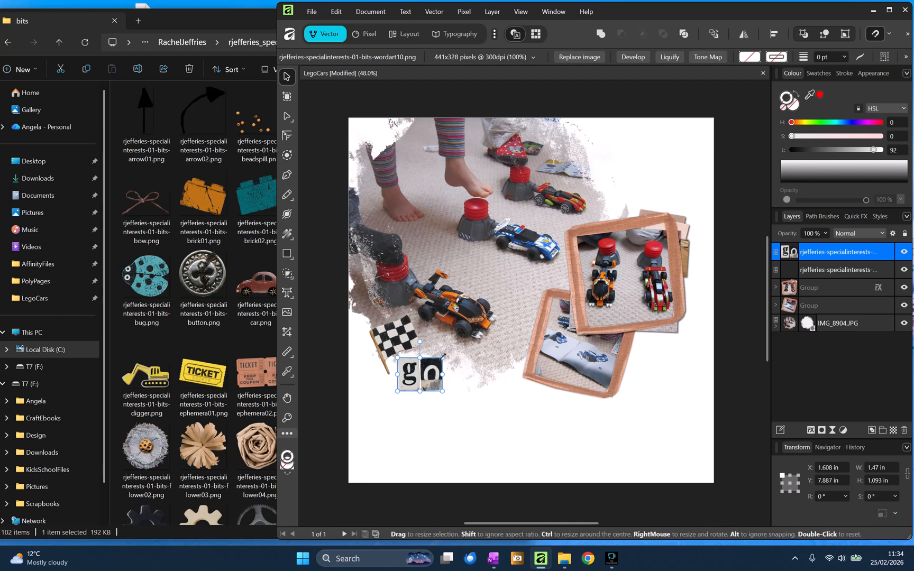
# - Scale the "go" word art to about 1.13 in wide and rotate it about -7.1°
pyautogui.moveTo(442, 357); pyautogui.dragTo(411, 368)
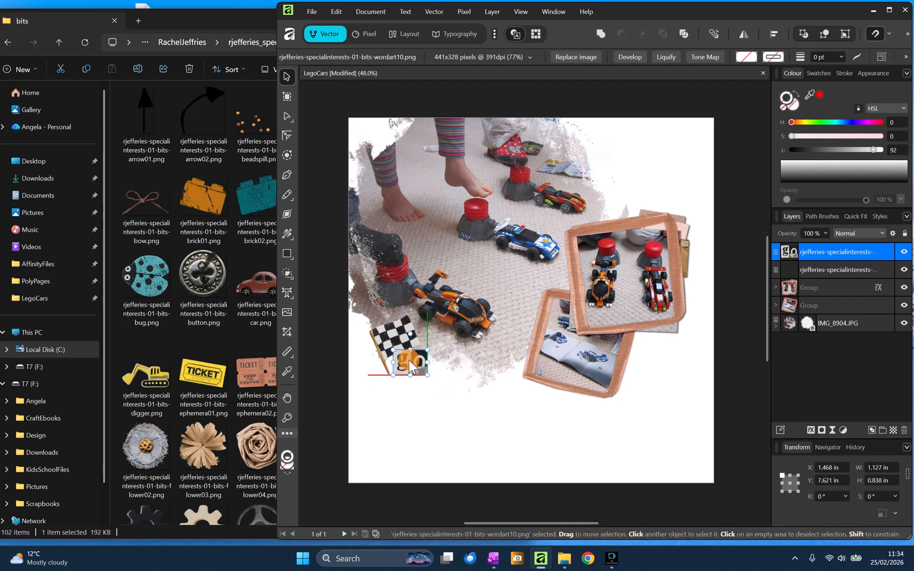
pyautogui.moveTo(414, 336); pyautogui.dragTo(414, 336)
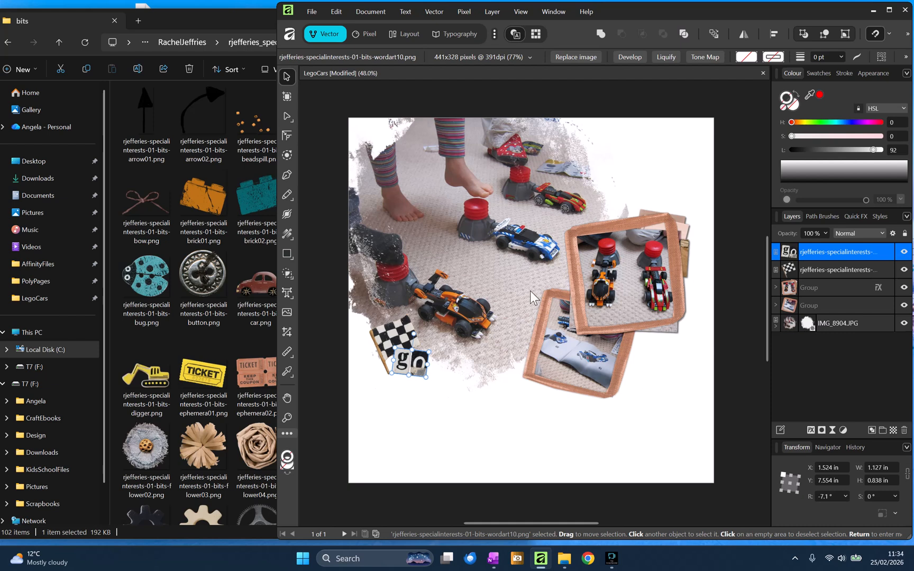
# - Browse the bits folder and place the car element beside the flag at the page's lower-left
pyautogui.click(810, 286)
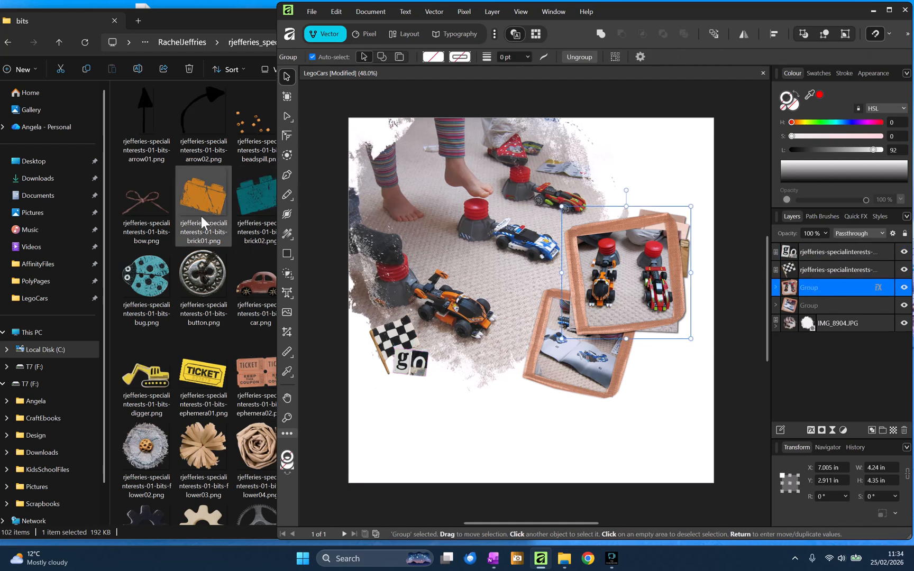
pyautogui.click(240, 272)
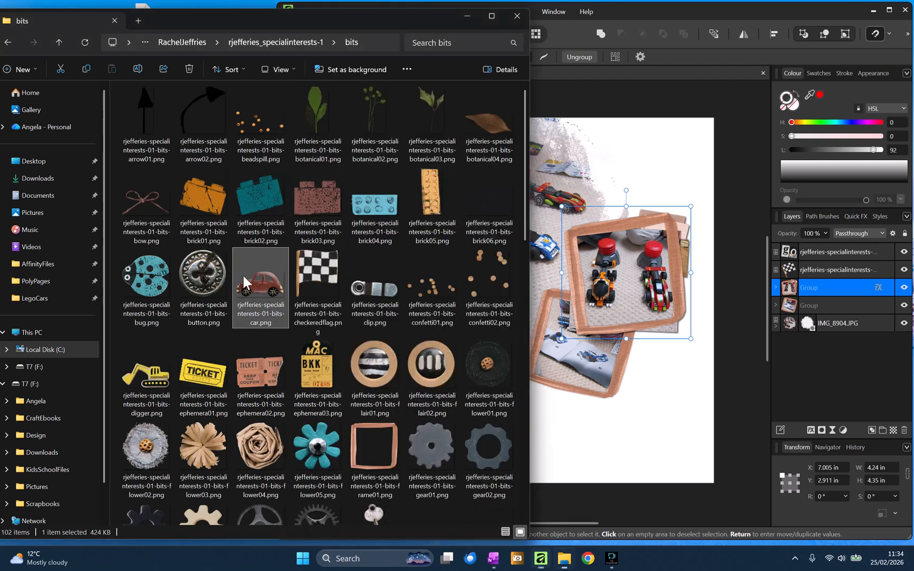
pyautogui.scroll(-10, 330, 275)
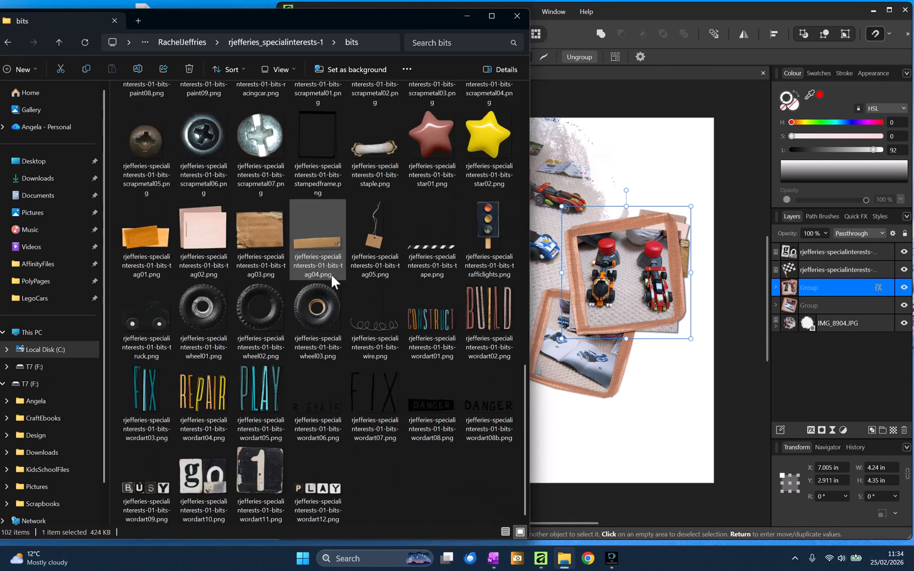
pyautogui.scroll(12, 331, 274)
pyautogui.scroll(-15, 330, 273)
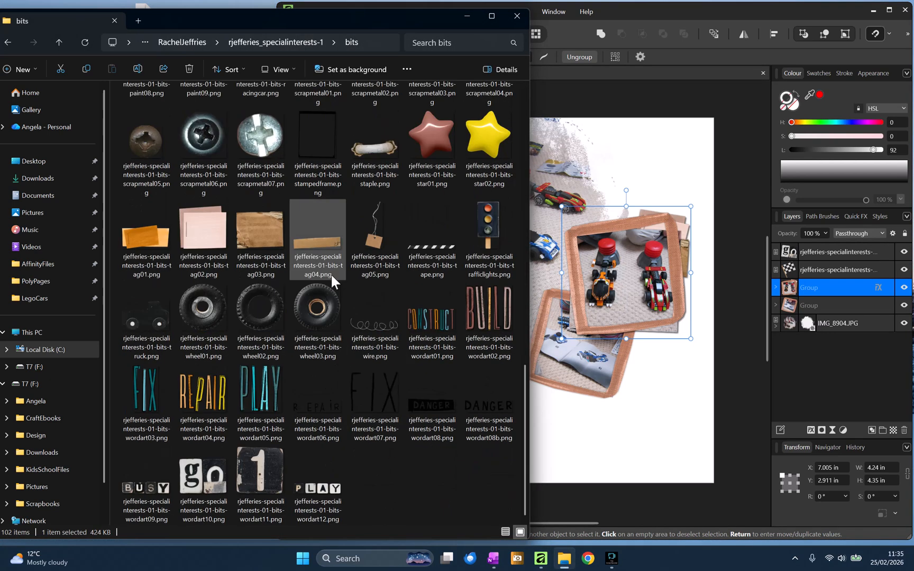
pyautogui.scroll(10, 331, 273)
pyautogui.scroll(-10, 330, 273)
pyautogui.click(159, 322)
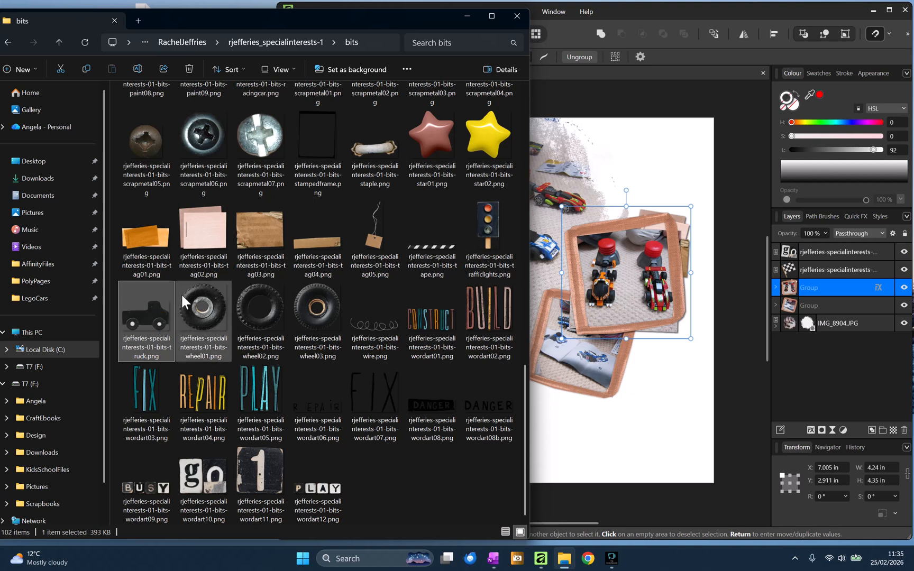
pyautogui.scroll(10, 181, 293)
pyautogui.moveTo(275, 274); pyautogui.dragTo(426, 370)
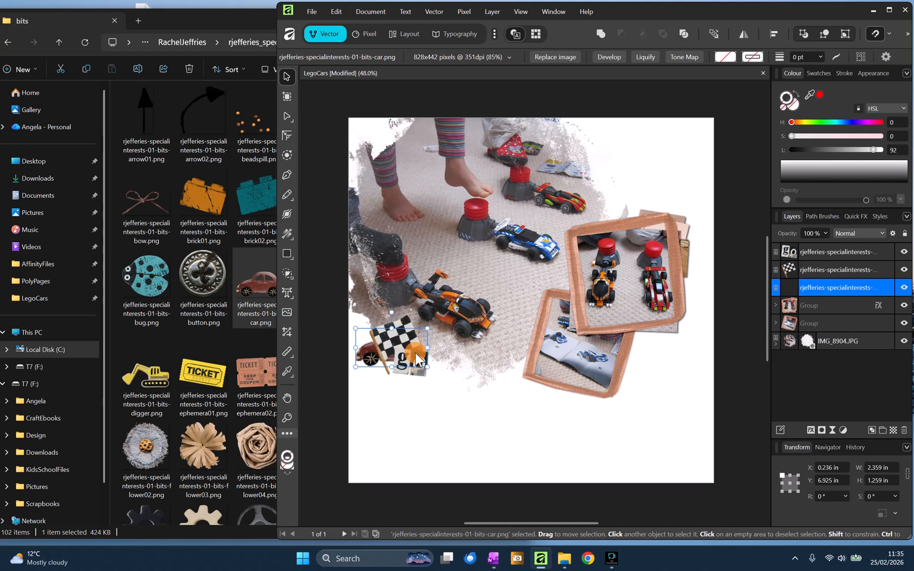
# - Raise the car above the flag in the layer order and shift the "go" word art to the right
pyautogui.click(465, 418)
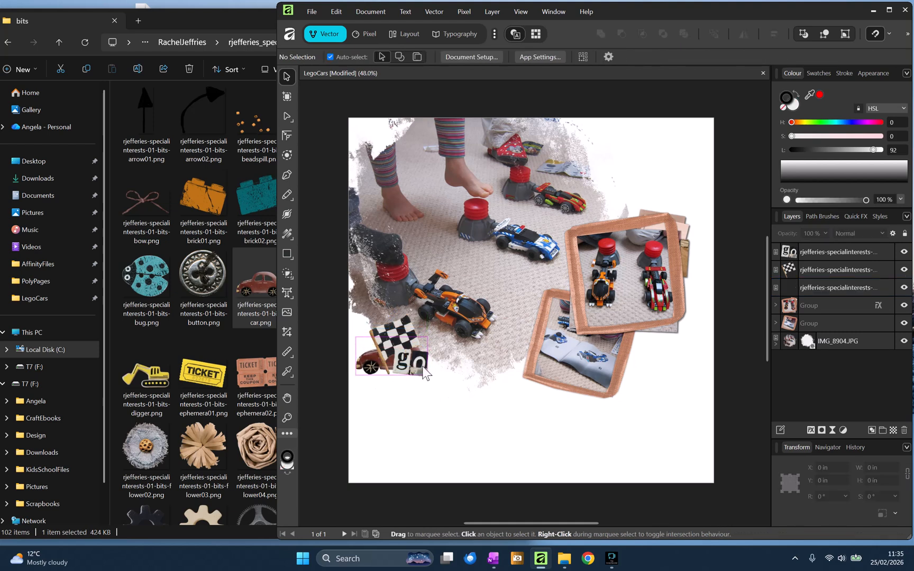
pyautogui.click(401, 368)
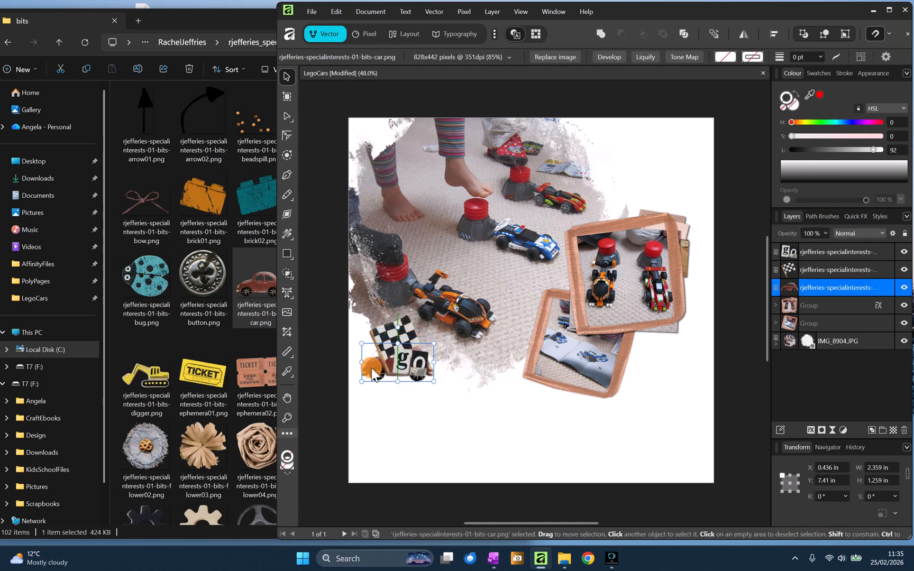
pyautogui.moveTo(801, 287); pyautogui.dragTo(785, 264)
pyautogui.moveTo(418, 360); pyautogui.dragTo(430, 359)
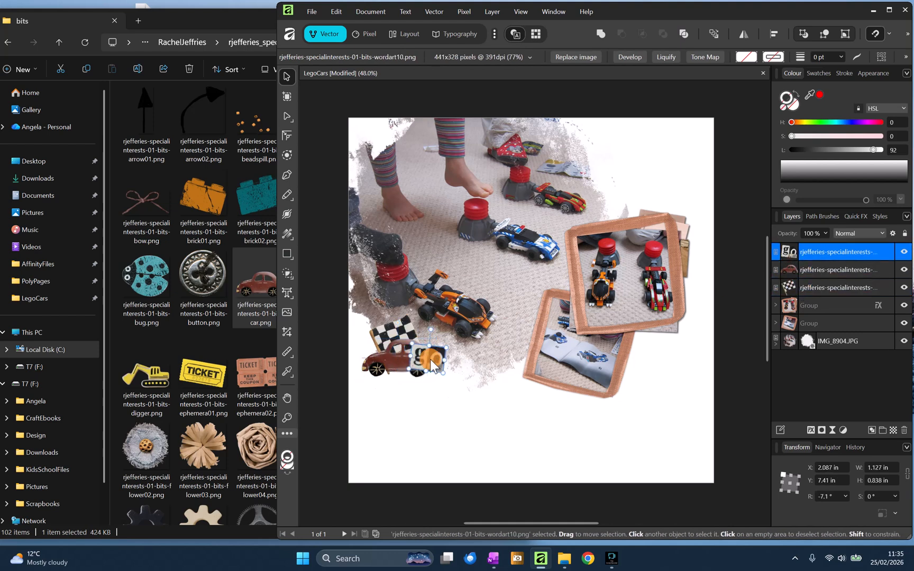
# - Move the checkered flag slightly up behind the car
pyautogui.click(382, 334)
pyautogui.moveTo(382, 333)
pyautogui.mouseDown()
pyautogui.moveTo(369, 313)
pyautogui.moveTo(375, 320)
pyautogui.mouseUp()
pyautogui.press('alt')
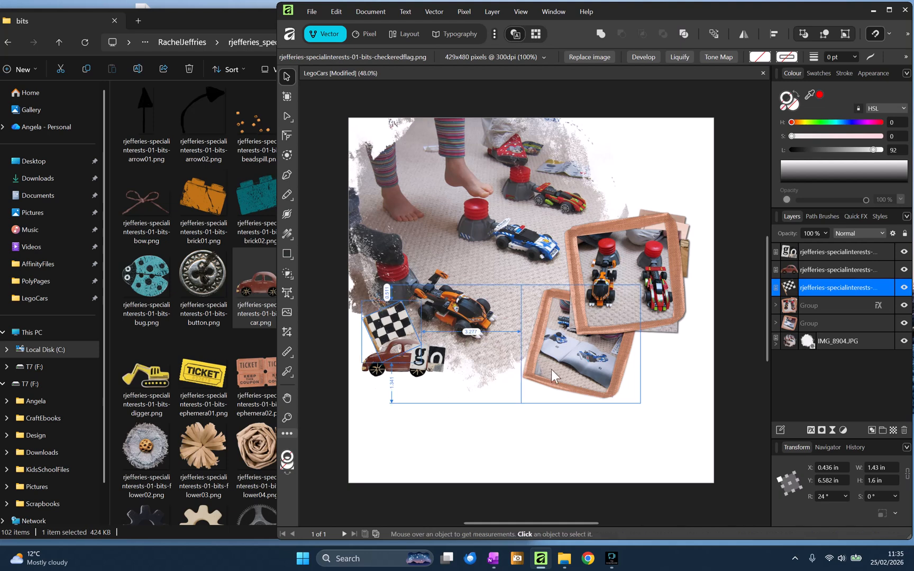
# - Duplicate the checkered flag, move the copy aside and flip it horizontally
pyautogui.hotkey('ctrl', 'j')
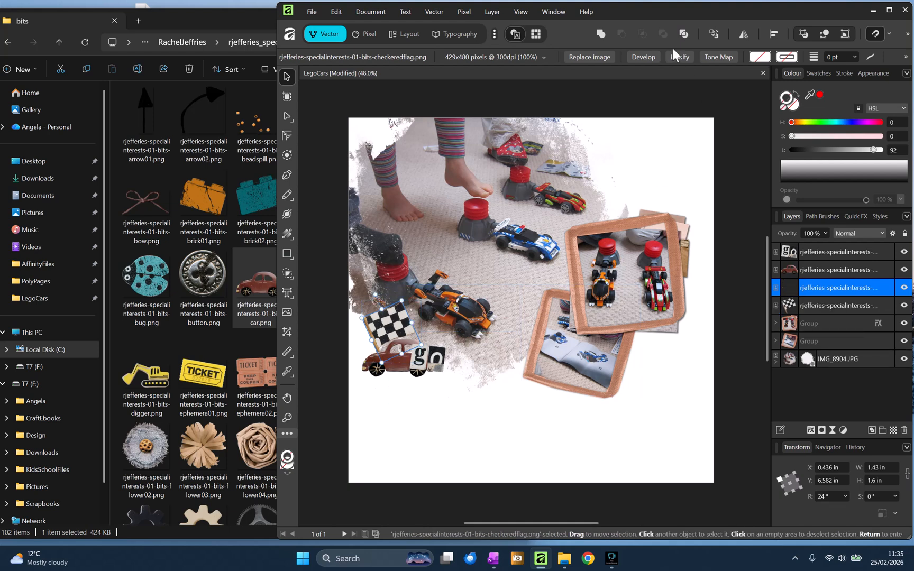
pyautogui.moveTo(389, 323); pyautogui.dragTo(498, 342)
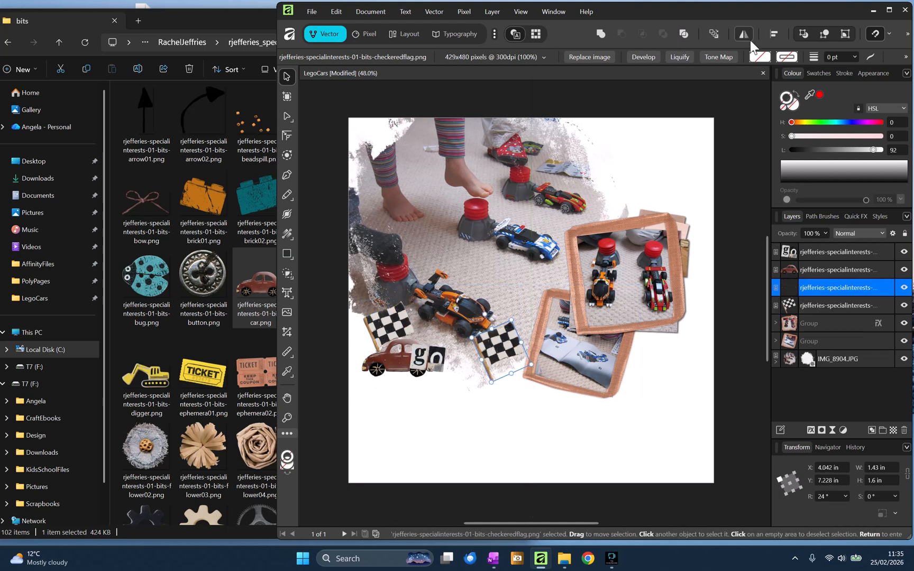
pyautogui.click(746, 36)
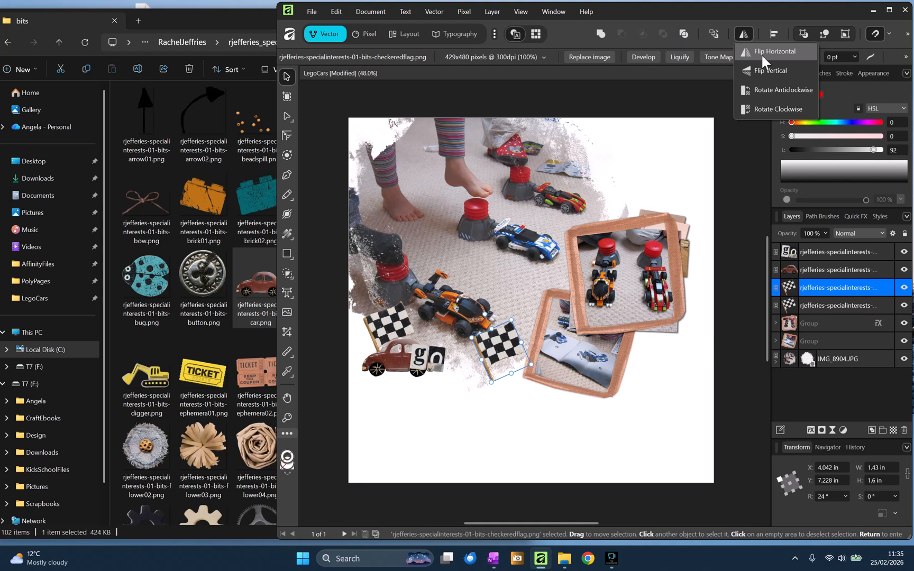
pyautogui.click(762, 53)
# - Arrange the two checkered flags crossing each other at the page's lower-left, adjusting their layer order
pyautogui.moveTo(500, 342); pyautogui.dragTo(415, 306)
pyautogui.click(400, 305)
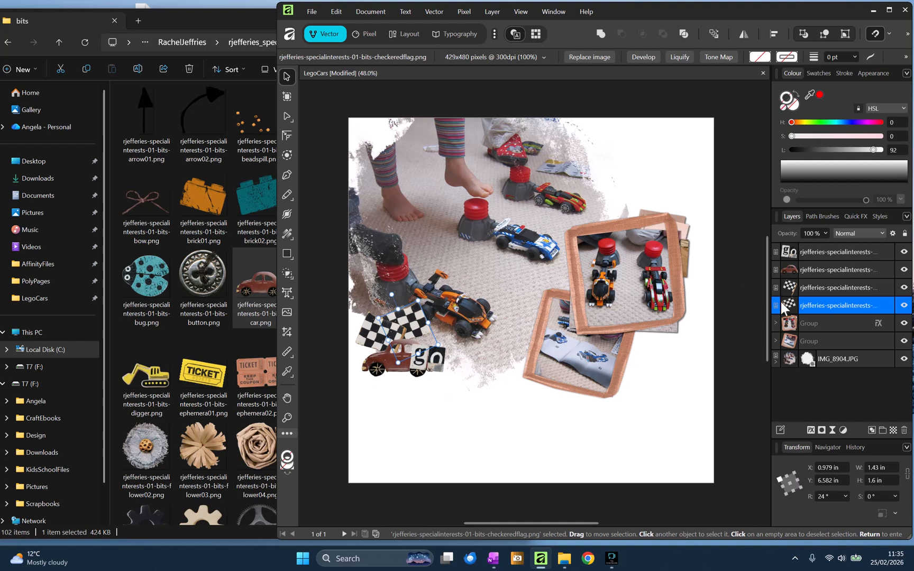
pyautogui.moveTo(785, 287); pyautogui.dragTo(774, 313)
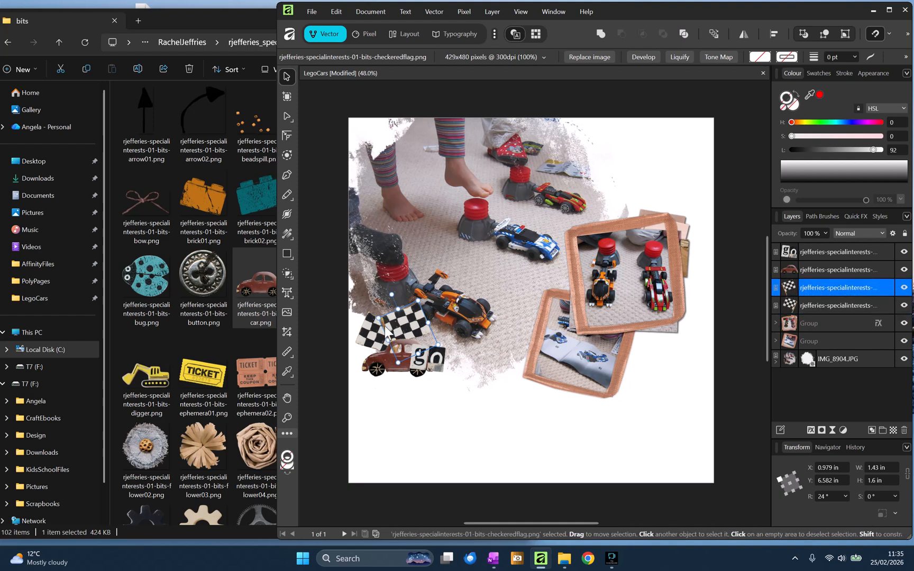
pyautogui.moveTo(376, 334); pyautogui.dragTo(445, 349)
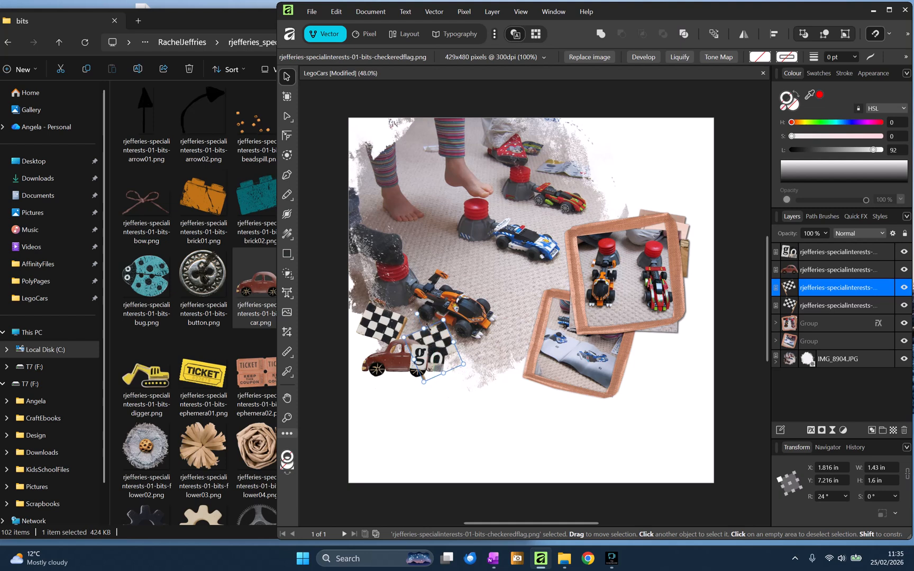
pyautogui.moveTo(423, 314); pyautogui.dragTo(371, 323)
# - Delete the car element and move the "go" word art onto the crossed flags
pyautogui.click(378, 365)
pyautogui.press('Delete')
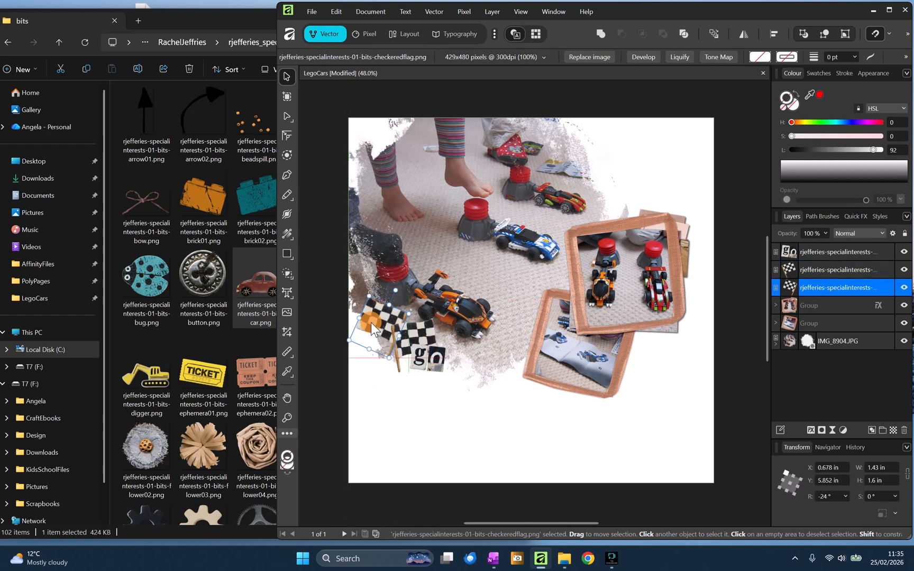
pyautogui.click(436, 359)
pyautogui.moveTo(437, 358); pyautogui.dragTo(397, 343)
# - Add an outer shadow to the flags and word art (50% opacity, 17.2 px radius, 13.8 px offset, 270° angle) and group them
pyautogui.moveTo(469, 440); pyautogui.dragTo(337, 311)
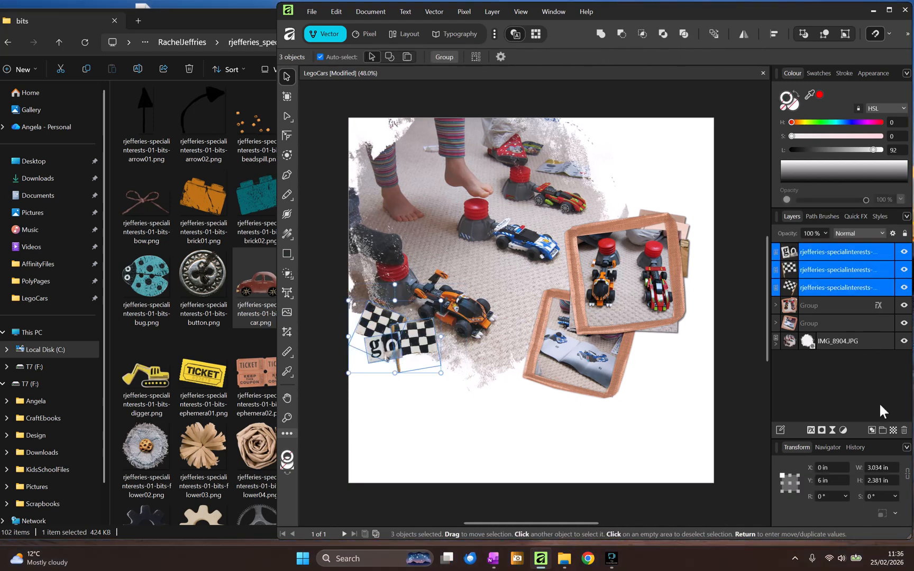
pyautogui.click(812, 429)
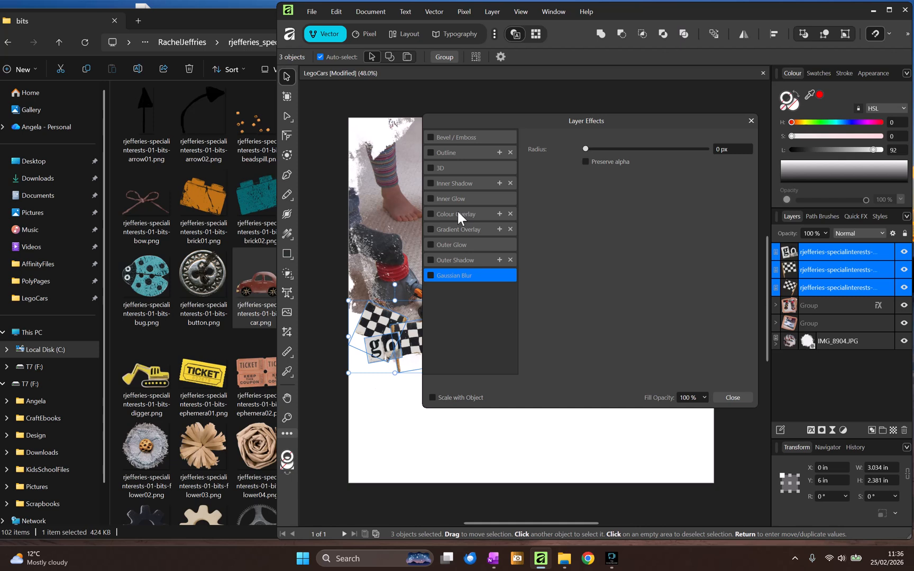
pyautogui.click(431, 260)
pyautogui.click(448, 260)
pyautogui.click(647, 177)
pyautogui.click(642, 190)
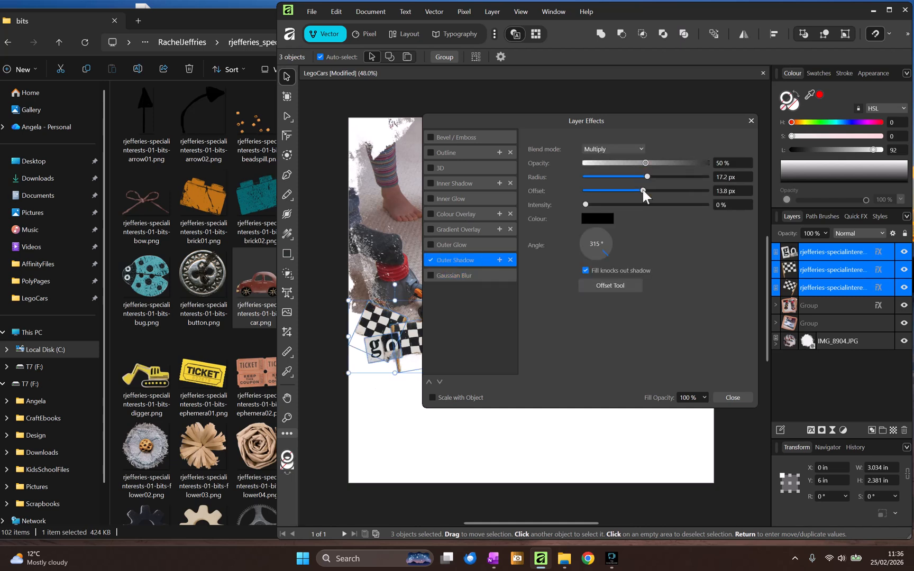
pyautogui.click(596, 258)
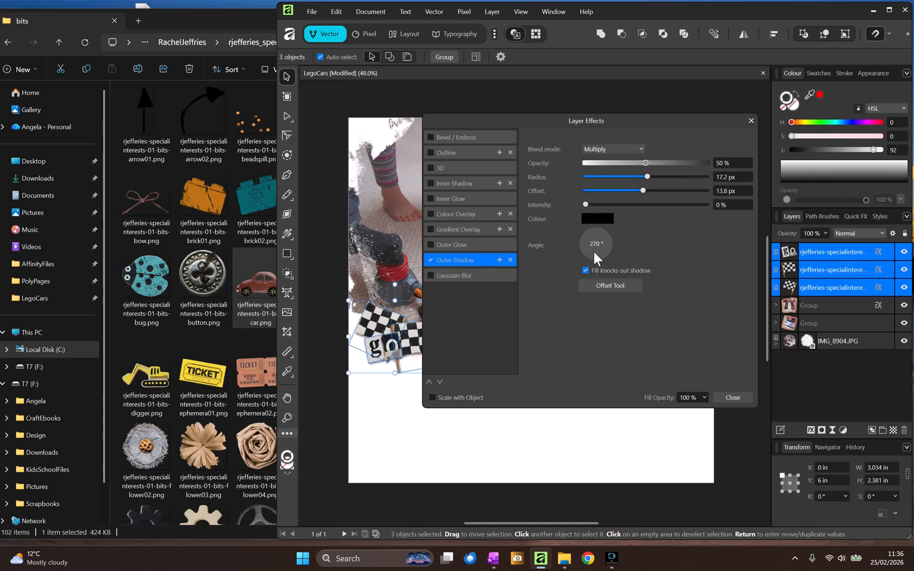
pyautogui.click(737, 399)
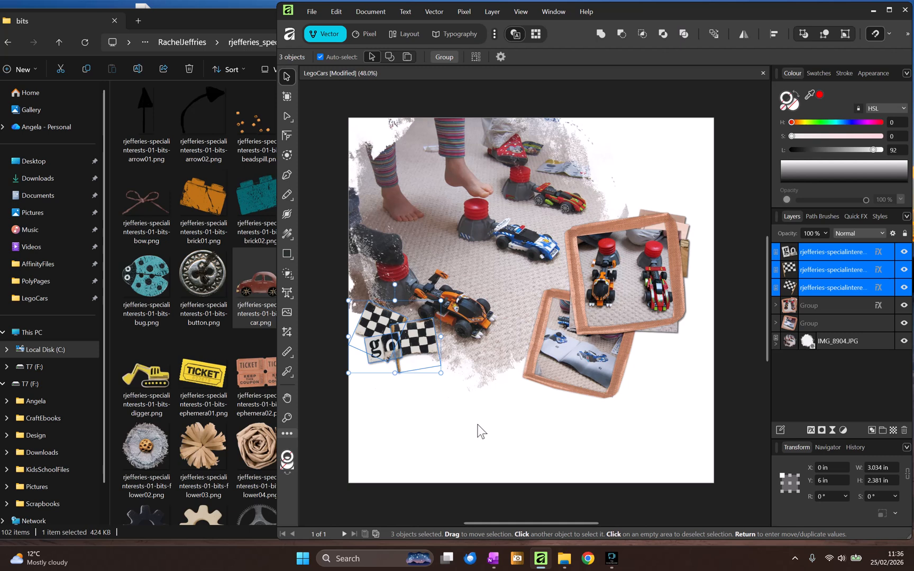
pyautogui.hotkey('ctrl', 'g')
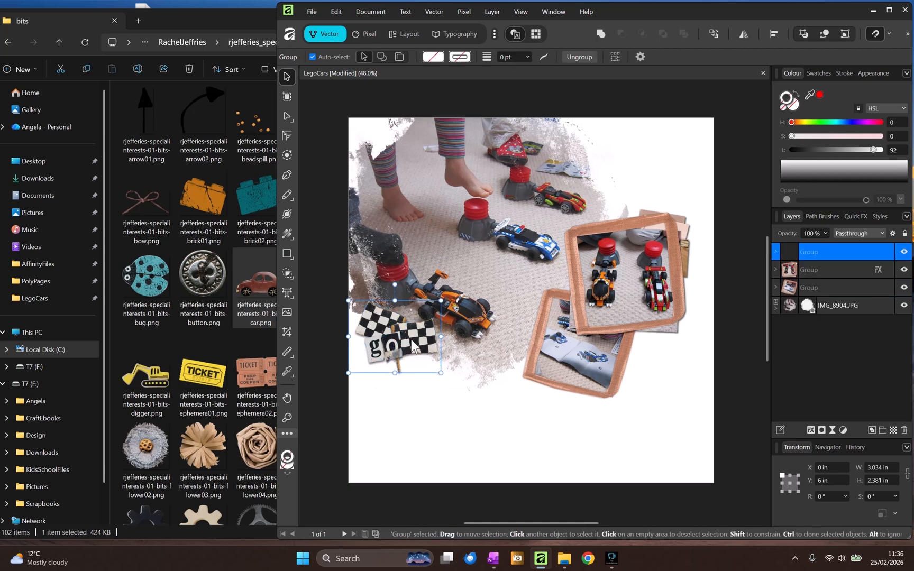
# - Place the BUILD word art below the lower photo frame's right side, beneath the photo groups in layer order
pyautogui.click(592, 366)
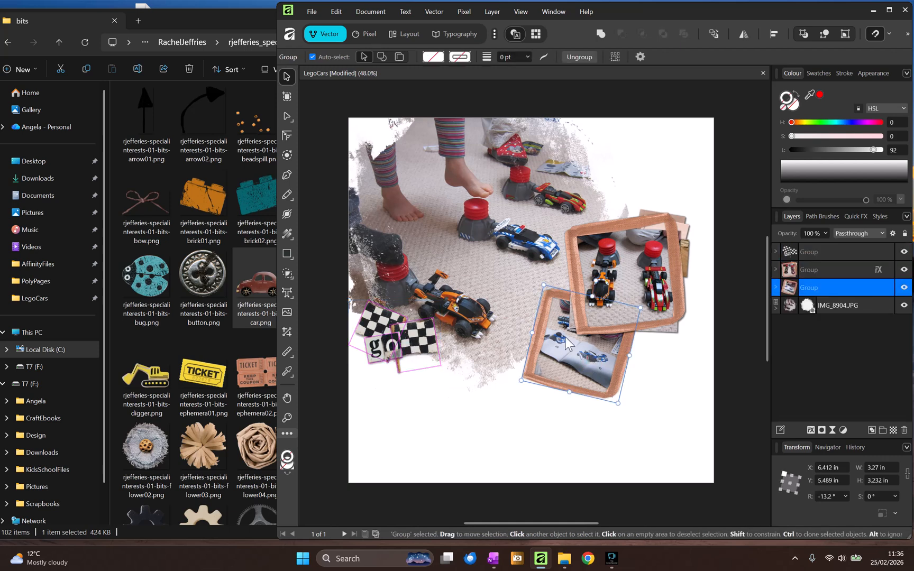
pyautogui.click(164, 208)
pyautogui.scroll(-10, 264, 233)
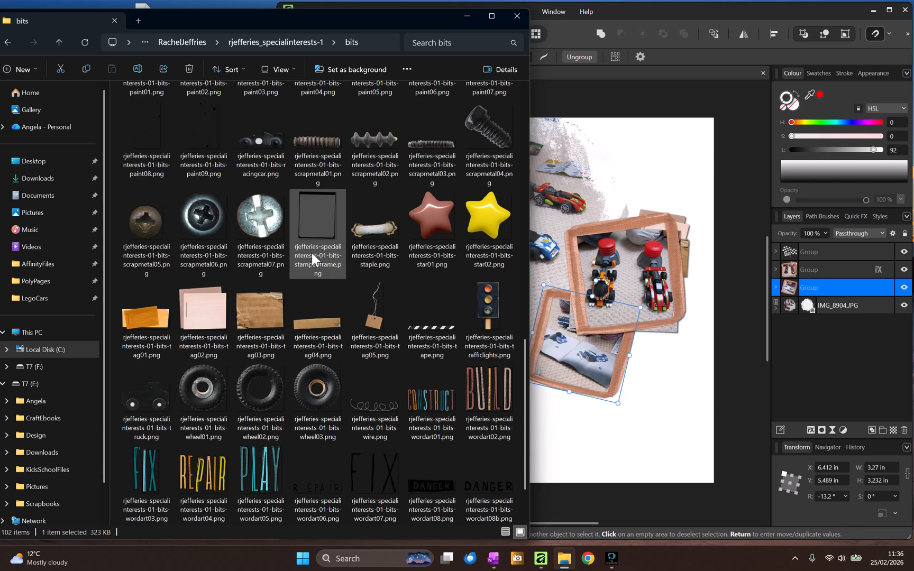
pyautogui.scroll(-1, 371, 280)
pyautogui.click(490, 323)
pyautogui.moveTo(490, 322); pyautogui.dragTo(651, 365)
pyautogui.moveTo(789, 289); pyautogui.dragTo(773, 314)
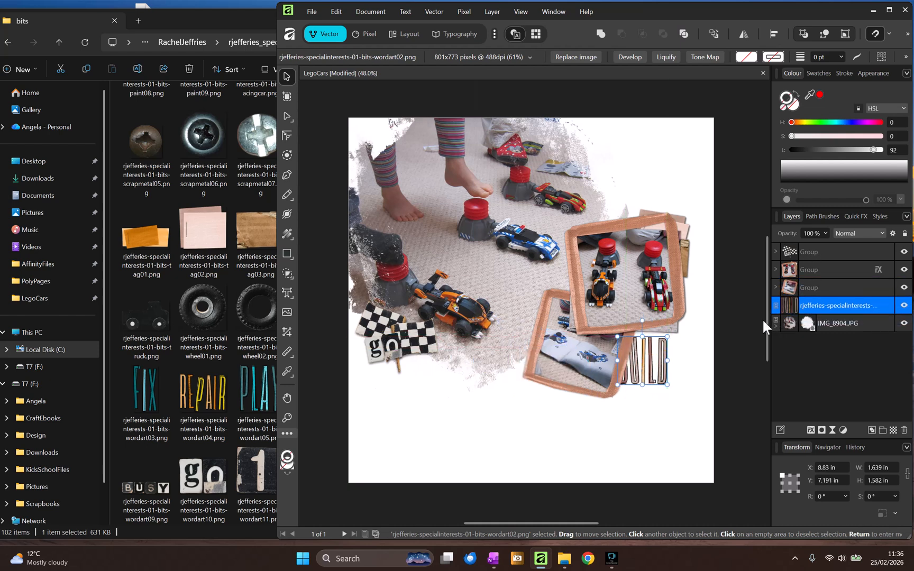
pyautogui.moveTo(658, 364); pyautogui.dragTo(673, 360)
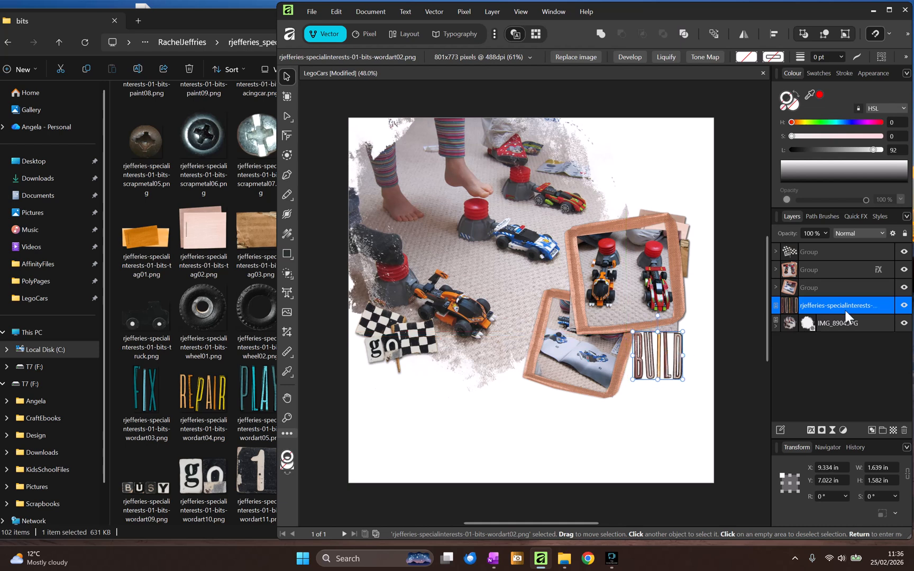
# - Select the six brick elements in the bits folder and drop them onto the page
pyautogui.click(174, 283)
pyautogui.scroll(10, 293, 319)
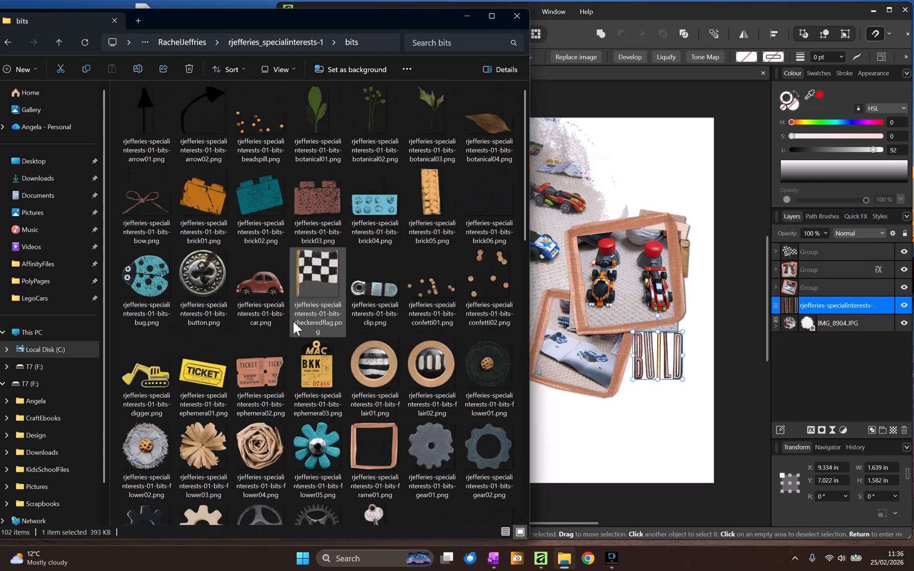
pyautogui.click(317, 193)
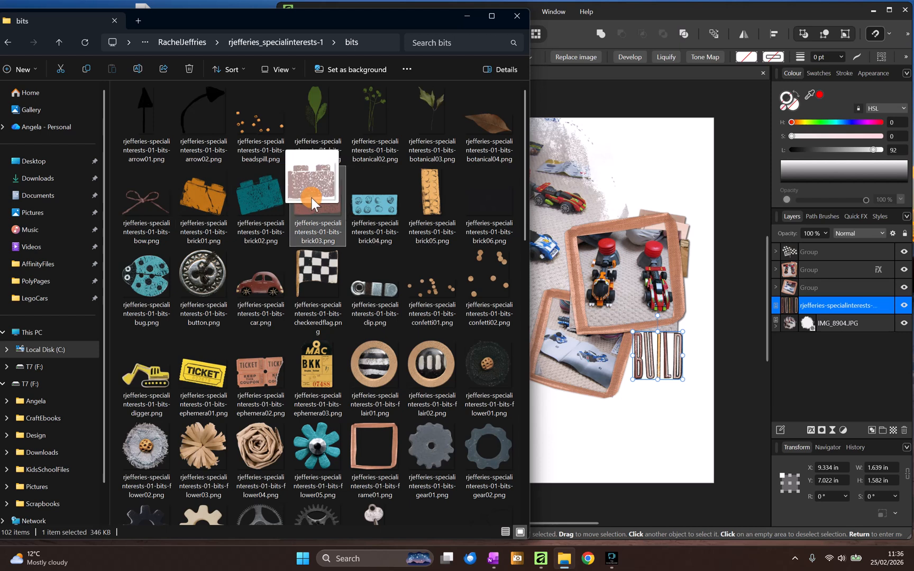
pyautogui.click(214, 195)
pyautogui.keyDown('shift'); pyautogui.click(489, 201); pyautogui.keyUp('shift')
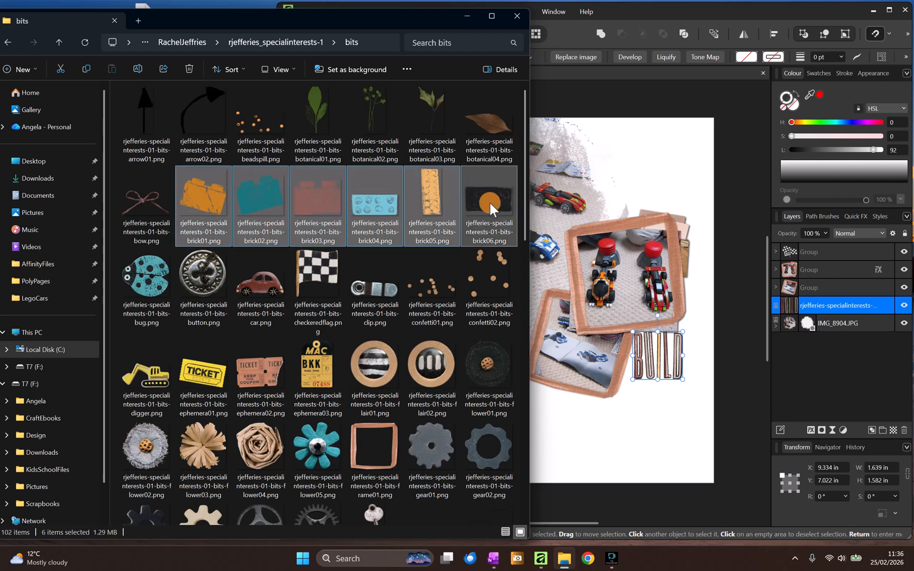
pyautogui.moveTo(480, 198); pyautogui.dragTo(545, 367)
# - Tilt the tall yellow brick and place the blue brick, rotated about -11.9°, behind the BUILD word art
pyautogui.click(465, 413)
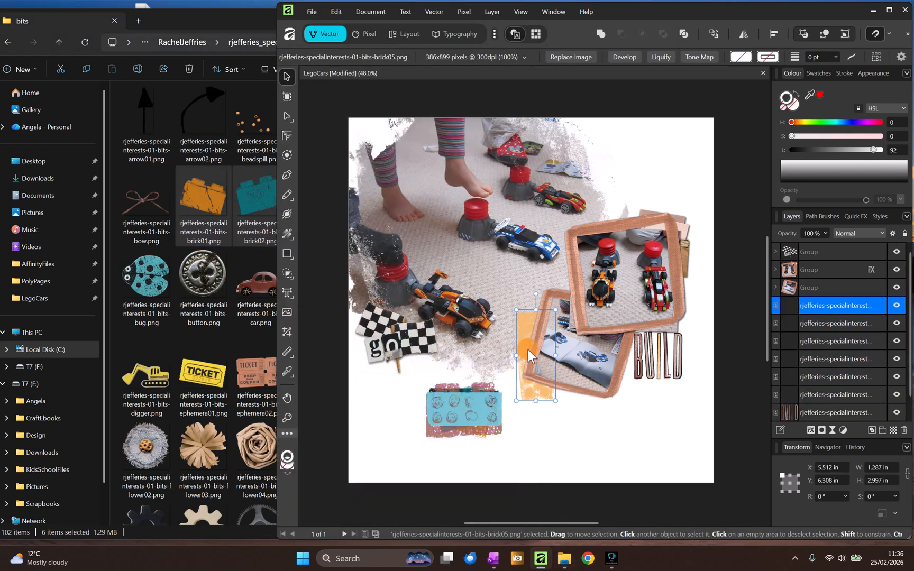
pyautogui.moveTo(534, 293); pyautogui.dragTo(515, 298)
pyautogui.moveTo(475, 422); pyautogui.dragTo(640, 370)
pyautogui.moveTo(637, 335)
pyautogui.mouseDown()
pyautogui.moveTo(617, 340)
pyautogui.moveTo(645, 341)
pyautogui.mouseUp()
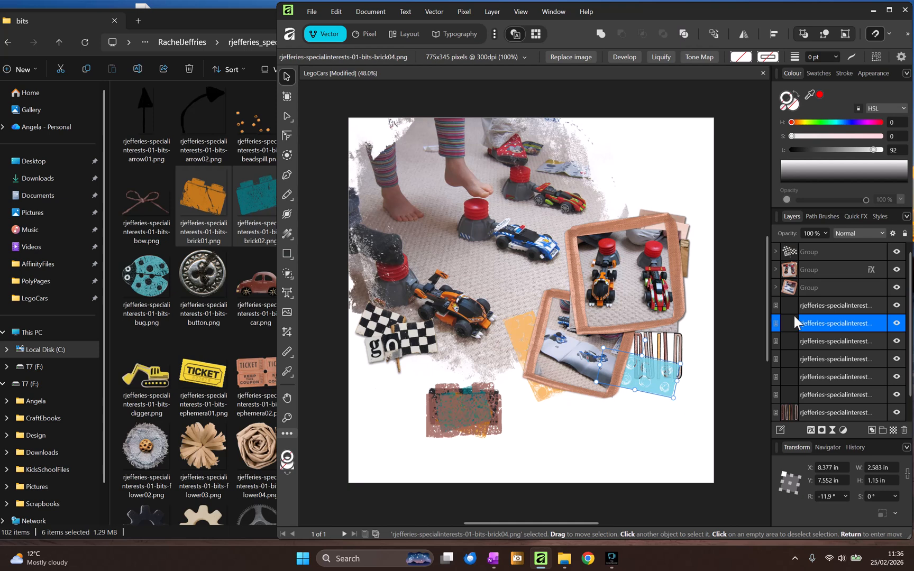
pyautogui.moveTo(793, 316); pyautogui.dragTo(779, 403)
pyautogui.moveTo(658, 381); pyautogui.dragTo(674, 364)
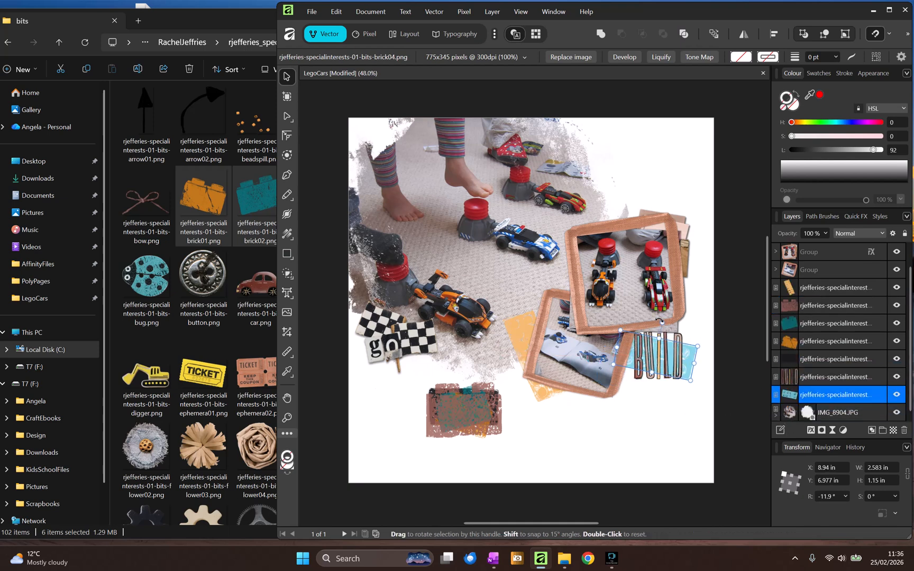
pyautogui.moveTo(660, 321); pyautogui.dragTo(655, 321)
# - Move the pink brick above the upper photo frame and the teal brick beside the lower frame
pyautogui.click(468, 419)
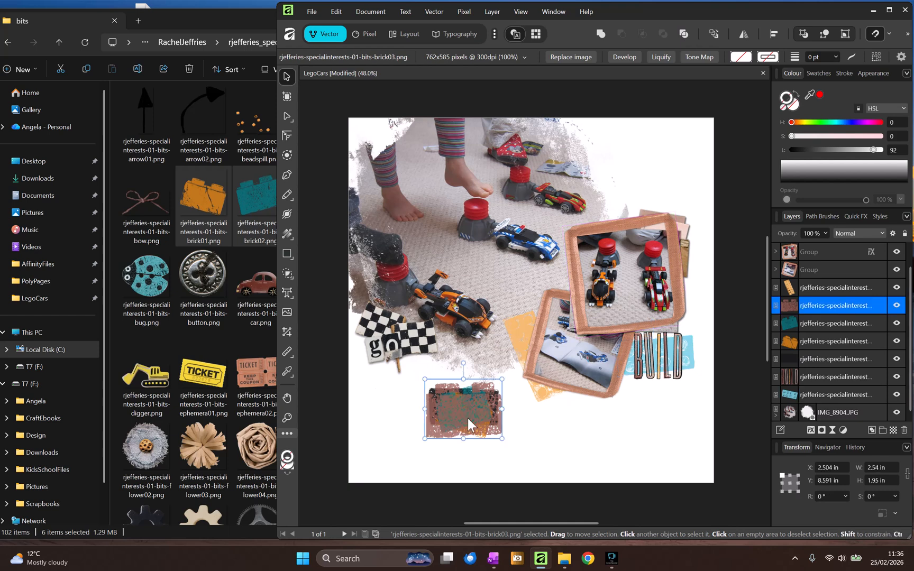
pyautogui.moveTo(468, 419); pyautogui.dragTo(632, 216)
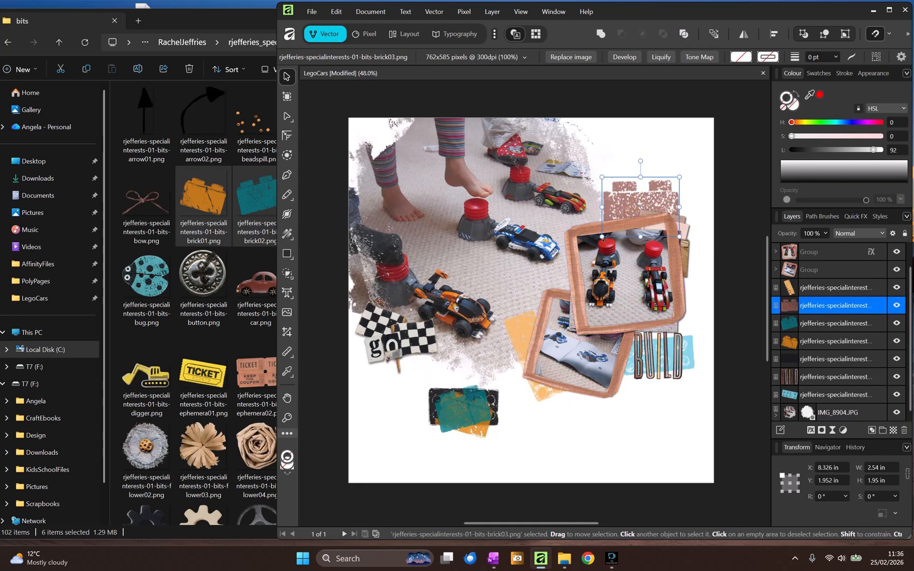
pyautogui.moveTo(459, 431); pyautogui.dragTo(537, 304)
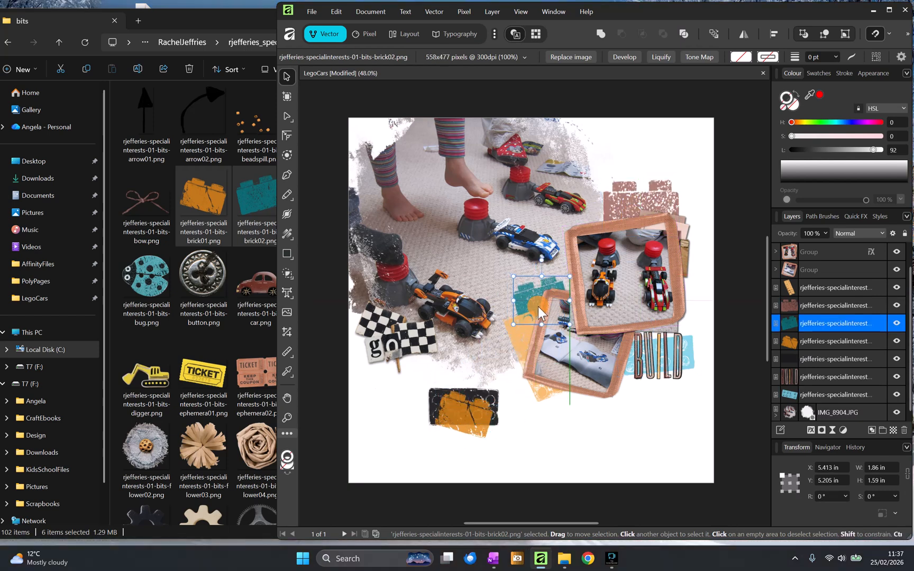
# - Place the orange brick under the lower frame and the black brick at the right edge, rotated about -9.6°
pyautogui.moveTo(452, 416); pyautogui.dragTo(631, 384)
pyautogui.moveTo(808, 341); pyautogui.dragTo(772, 382)
pyautogui.moveTo(470, 417); pyautogui.dragTo(677, 312)
pyautogui.moveTo(670, 268); pyautogui.dragTo(675, 299)
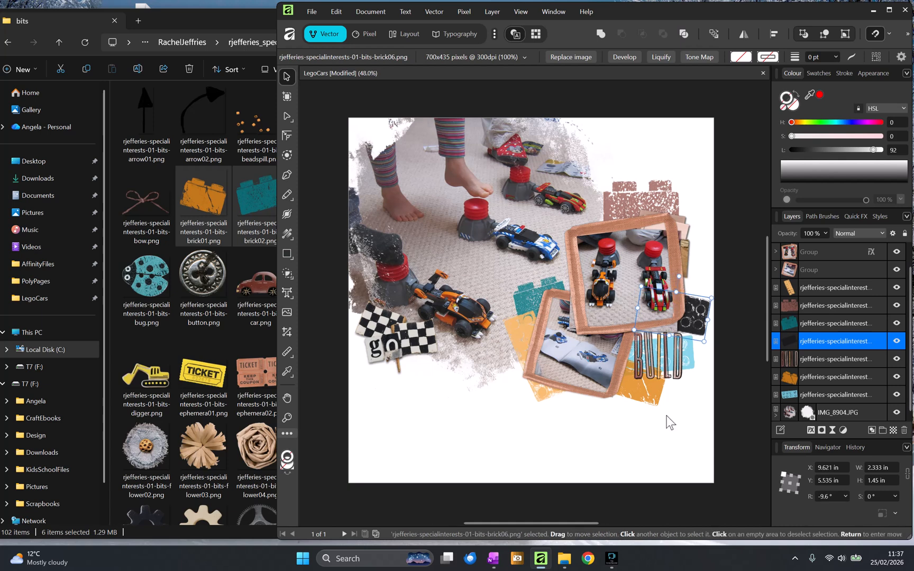
pyautogui.click(658, 470)
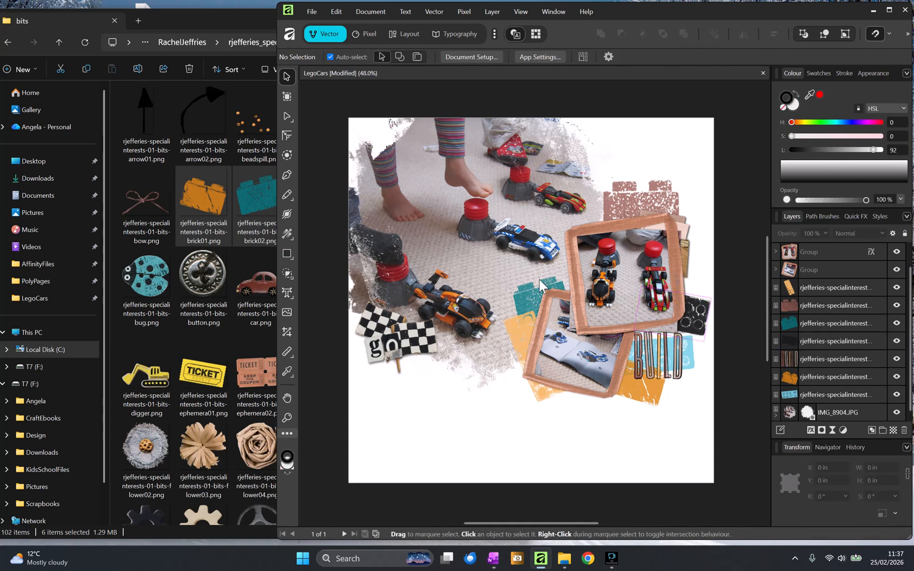
# - Save the page and place the button element, about 0.75 in wide, on the upper frame's right edge
pyautogui.hotkey('ctrl', 's')
pyautogui.click(813, 255)
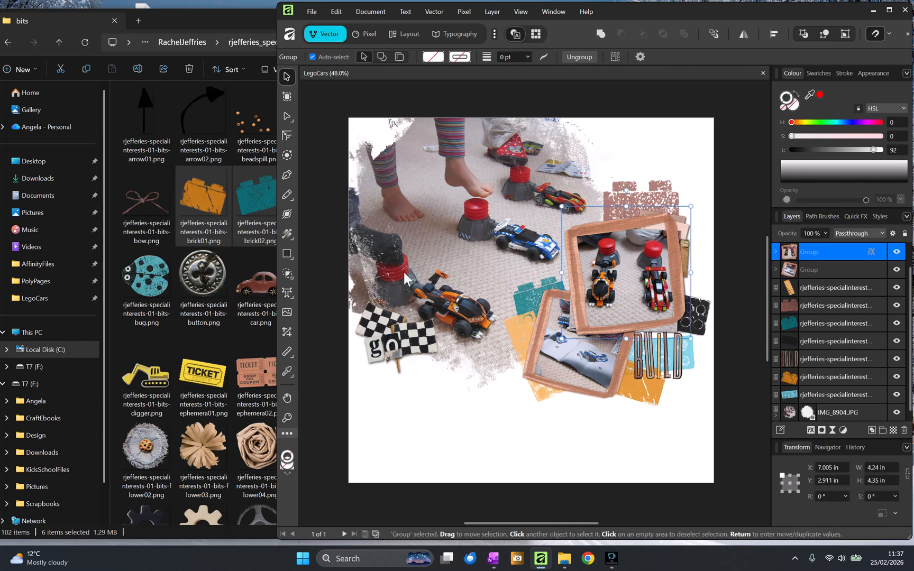
pyautogui.moveTo(197, 269); pyautogui.dragTo(621, 246)
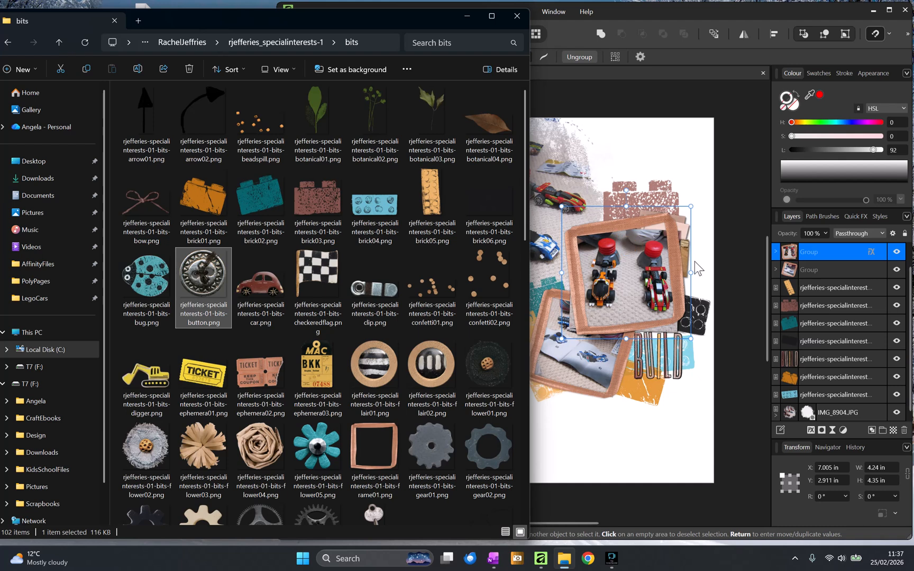
pyautogui.moveTo(695, 261)
pyautogui.mouseDown()
pyautogui.moveTo(647, 244)
pyautogui.moveTo(689, 288)
pyautogui.moveTo(687, 253)
pyautogui.mouseUp()
# - Copy the outer shadow effect from a flag layer onto the button element
pyautogui.scroll(1, 817, 299)
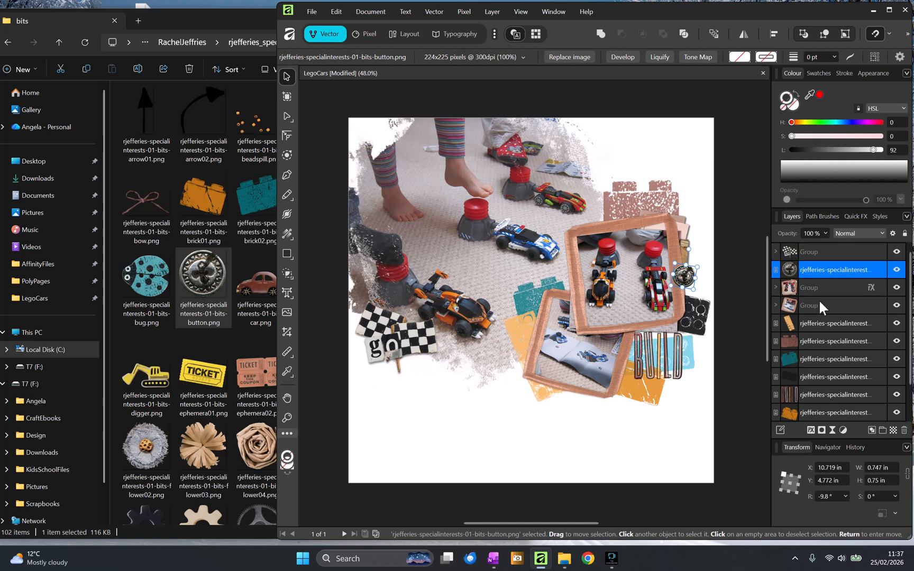
pyautogui.click(775, 252)
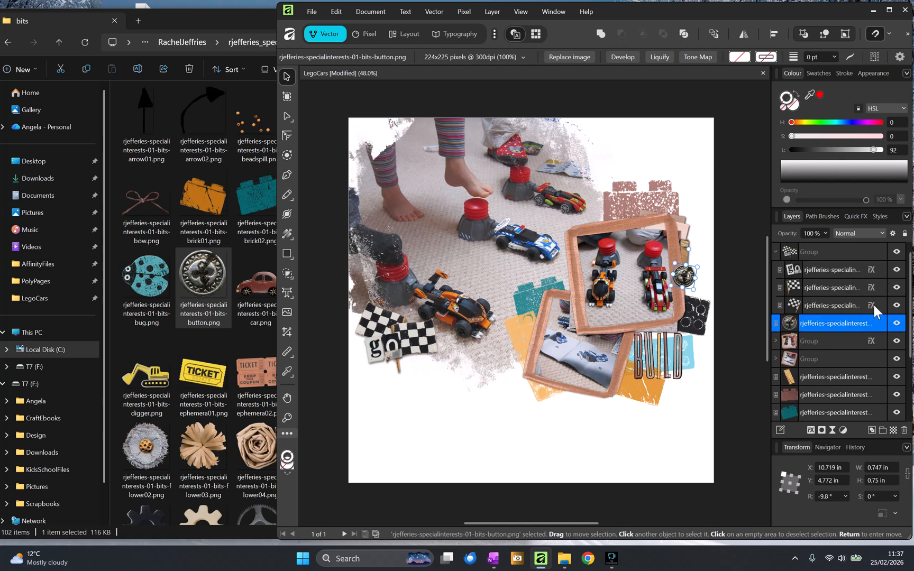
pyautogui.moveTo(872, 305)
pyautogui.mouseDown()
pyautogui.moveTo(883, 323)
pyautogui.moveTo(875, 324)
pyautogui.mouseUp()
pyautogui.click(777, 252)
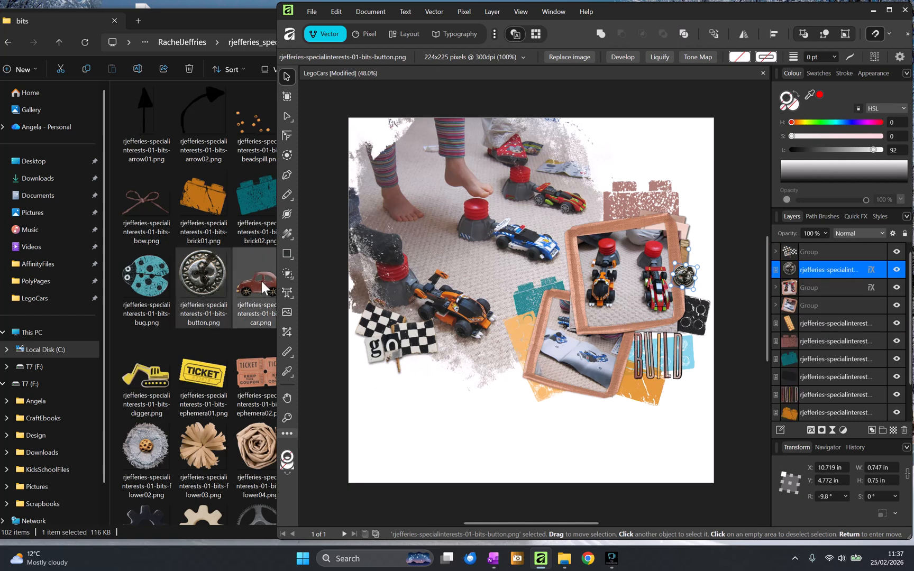
# - Preview the bead spill element, then place it about 3.36 in wide among the checkered flags and reorder its layer
pyautogui.click(188, 275)
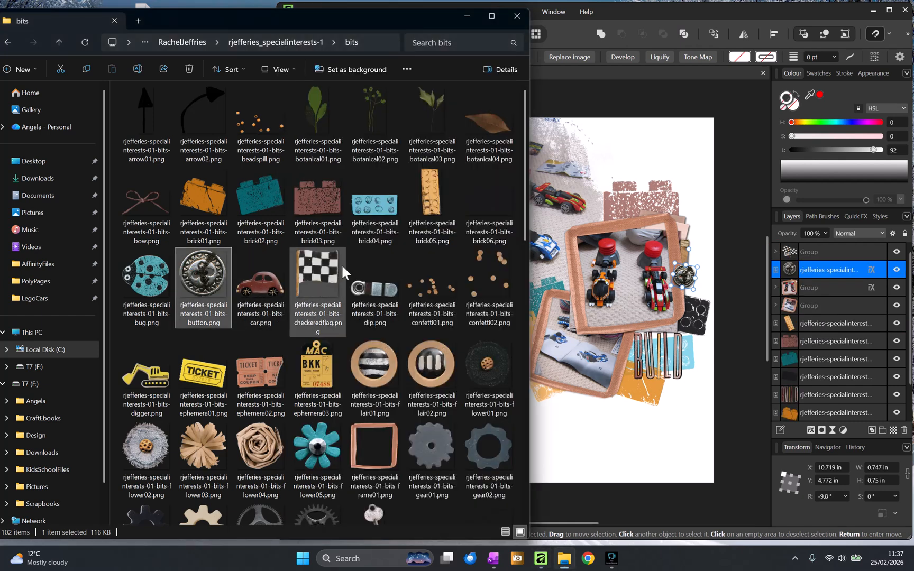
pyautogui.click(266, 117)
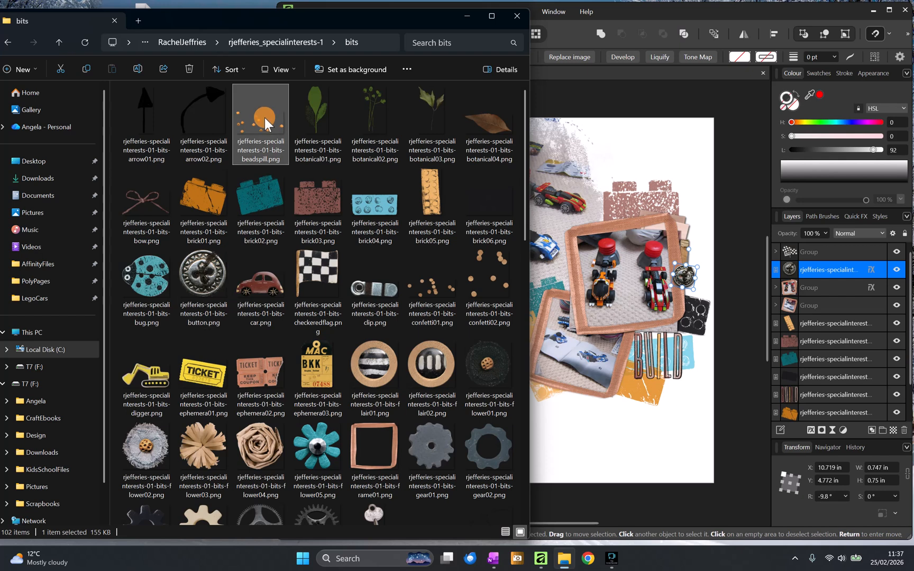
pyautogui.doubleClick(264, 117)
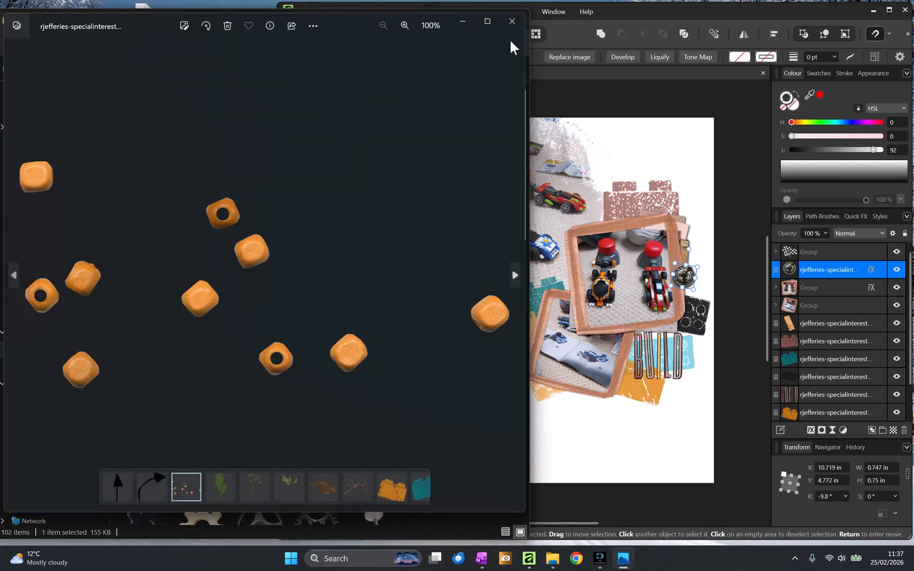
pyautogui.click(513, 23)
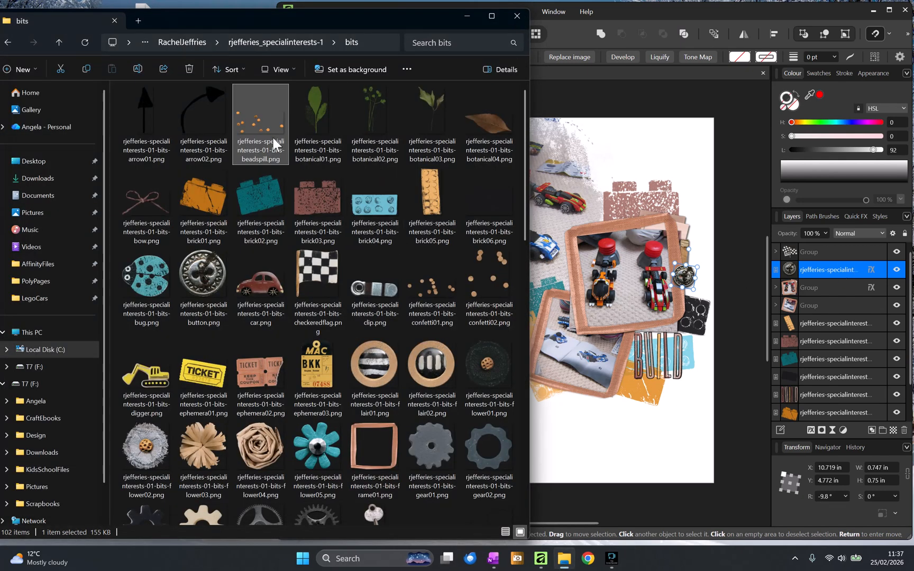
pyautogui.moveTo(272, 136); pyautogui.dragTo(562, 372)
pyautogui.moveTo(631, 409); pyautogui.dragTo(595, 392)
pyautogui.moveTo(551, 386); pyautogui.dragTo(417, 359)
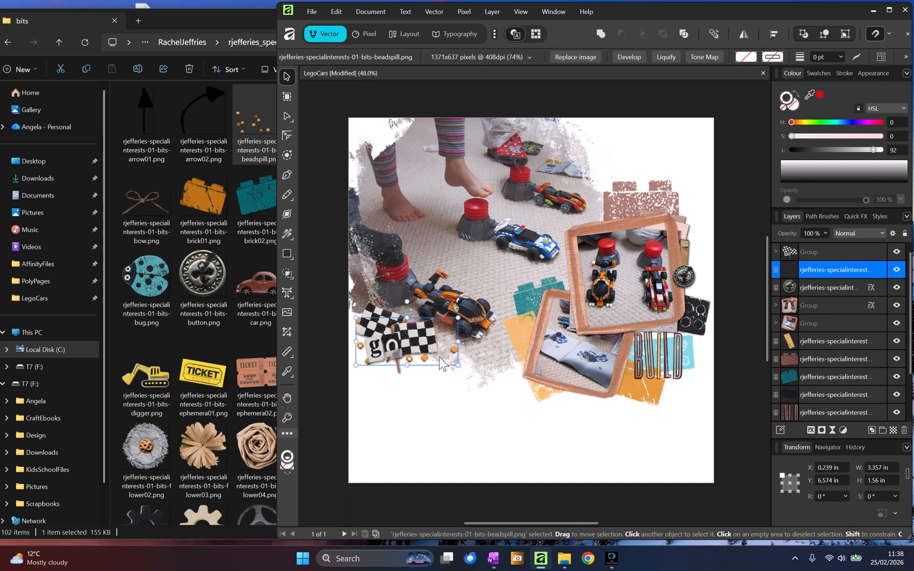
pyautogui.moveTo(873, 284); pyautogui.dragTo(872, 272)
pyautogui.click(603, 414)
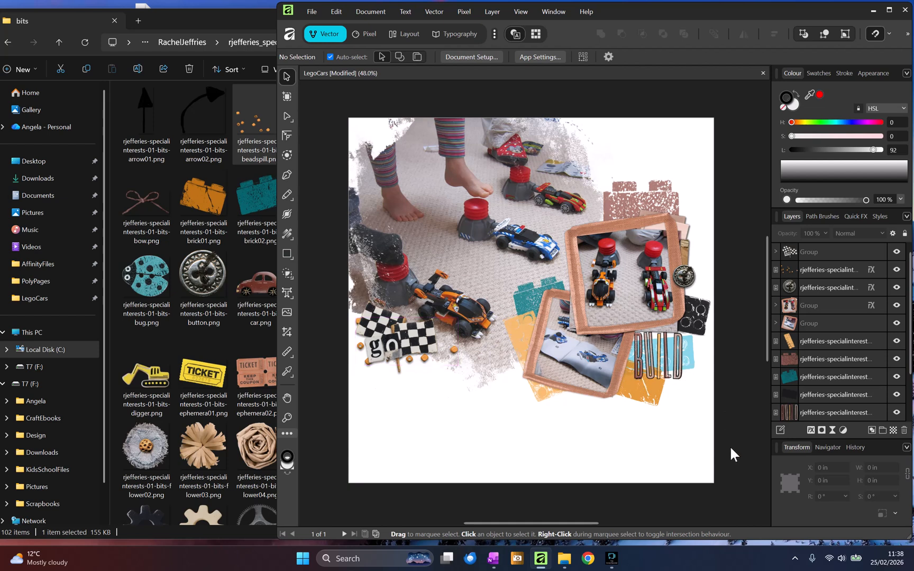
# - Group the framed photo cluster elements and scale the group to about 6.26 by 6.83 in, nudging it down
pyautogui.moveTo(738, 452); pyautogui.dragTo(476, 121)
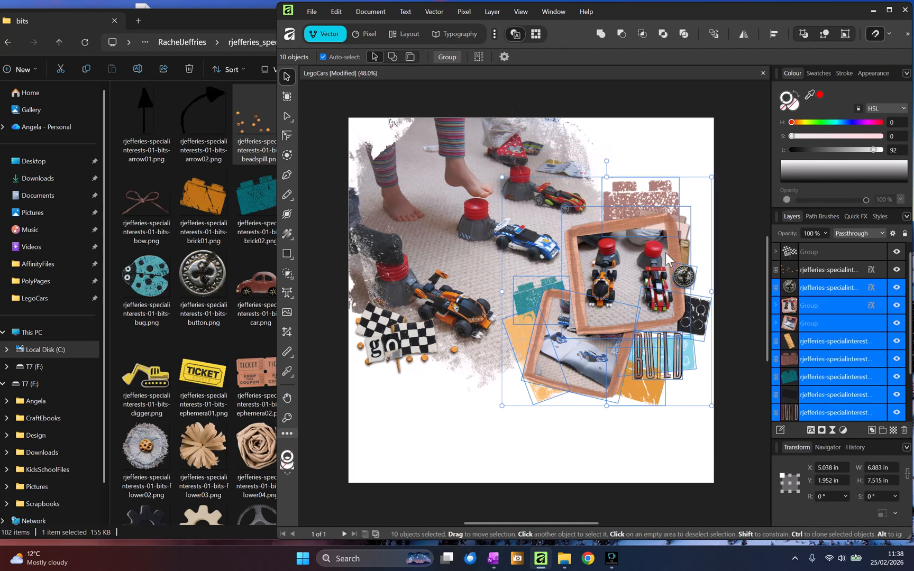
pyautogui.hotkey('ctrl', 'g')
pyautogui.moveTo(709, 401); pyautogui.dragTo(689, 386)
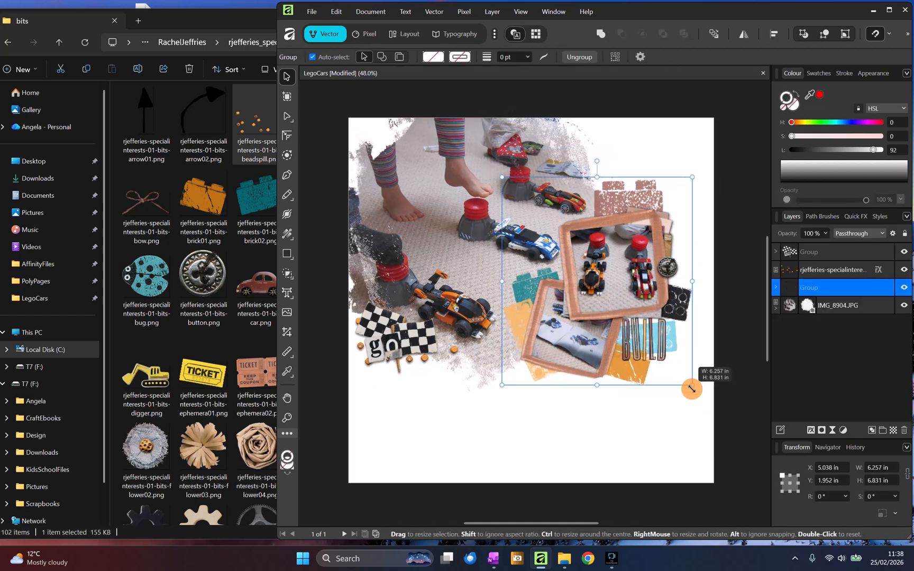
pyautogui.moveTo(669, 320); pyautogui.dragTo(672, 331)
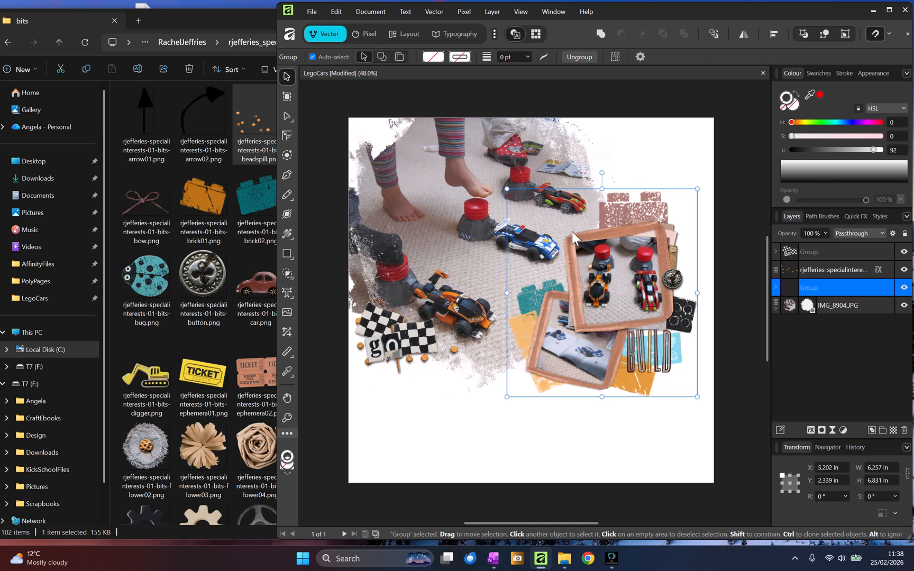
pyautogui.click(442, 139)
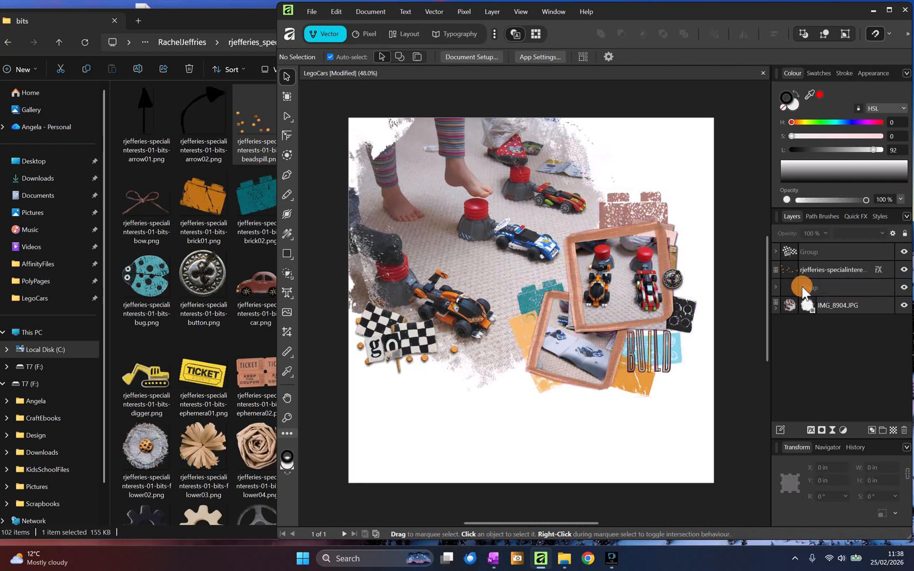
# - Move the bead spill layer into the checkered flags group
pyautogui.click(798, 267)
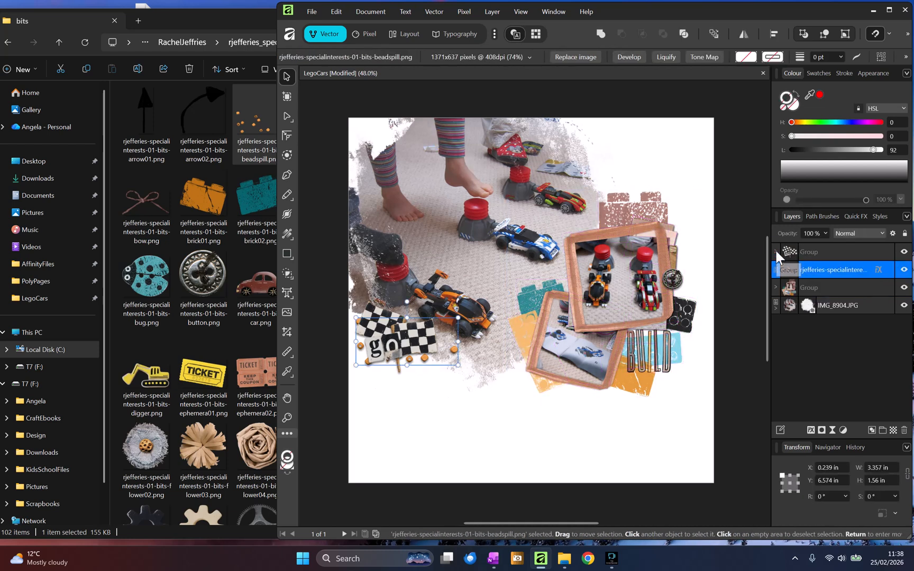
pyautogui.click(775, 252)
pyautogui.moveTo(792, 319); pyautogui.dragTo(799, 308)
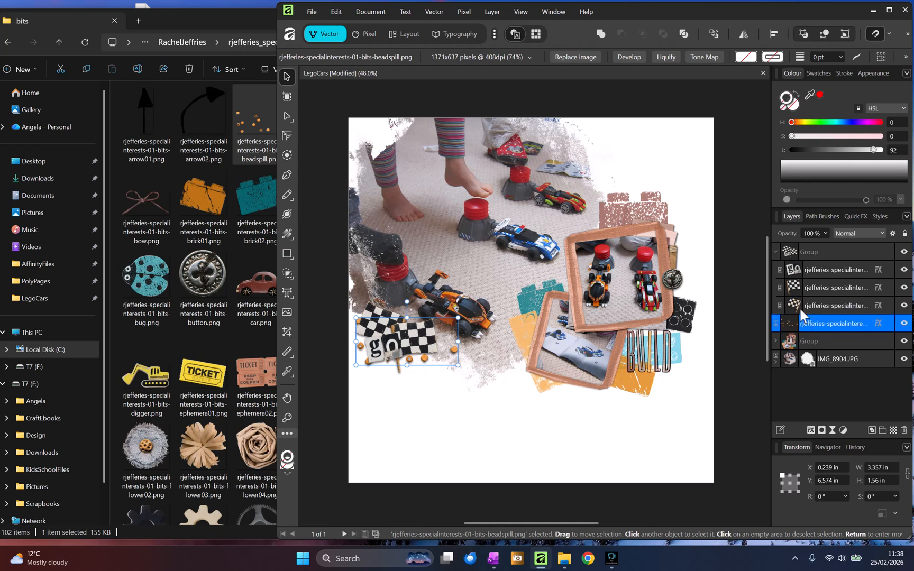
pyautogui.click(775, 252)
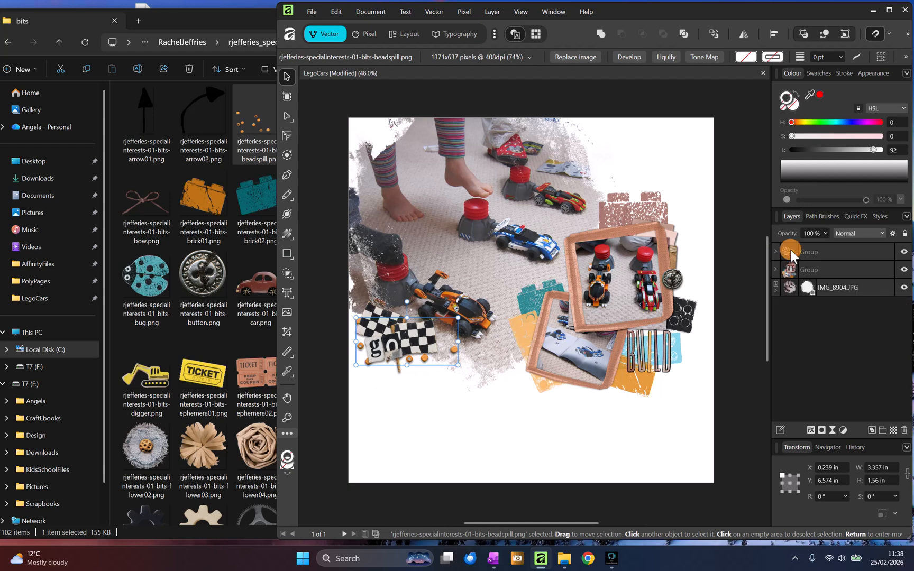
# - Shift the masked background photo slightly up and to the right
pyautogui.keyDown('shift'); pyautogui.click(790, 285); pyautogui.keyUp('shift')
pyautogui.moveTo(523, 194); pyautogui.dragTo(539, 180)
pyautogui.click(624, 448)
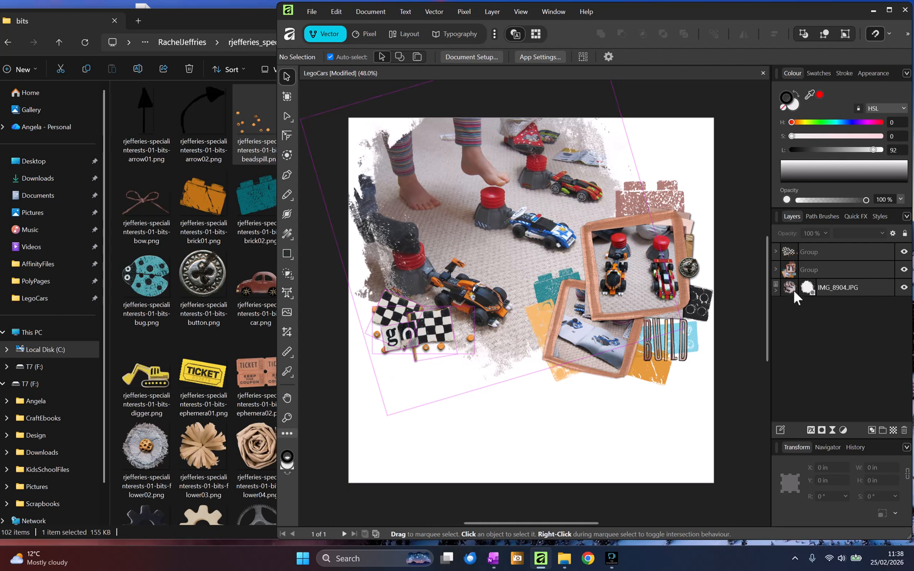
pyautogui.click(202, 280)
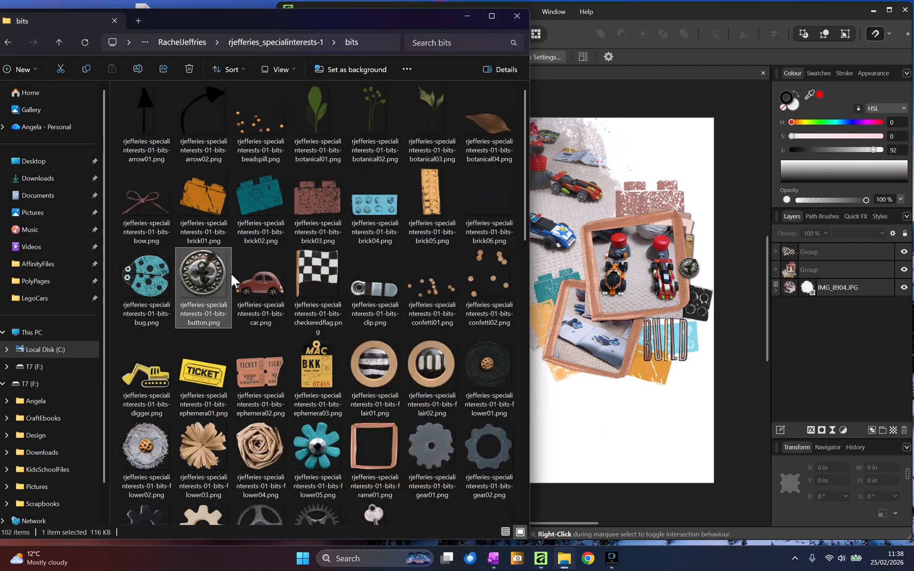
pyautogui.click(304, 43)
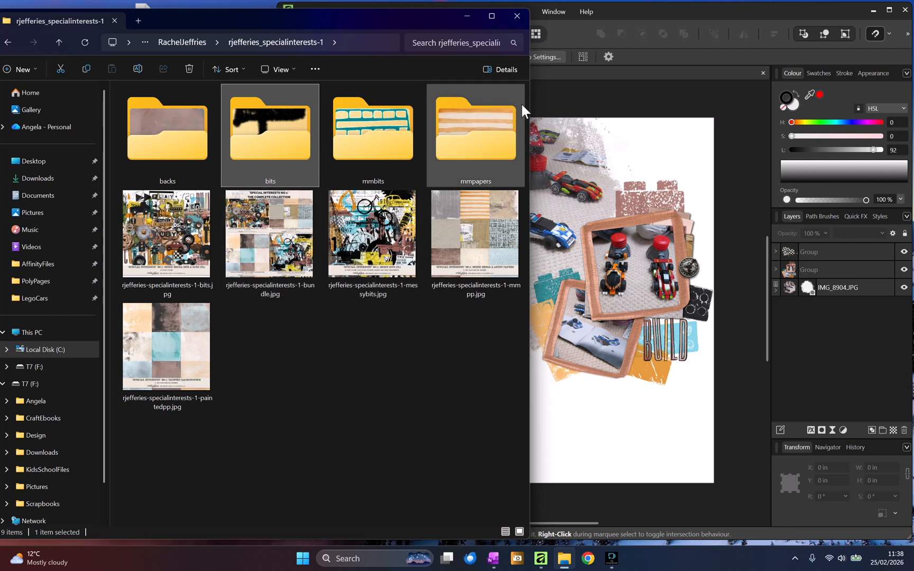
pyautogui.click(485, 125)
pyautogui.doubleClick(484, 125)
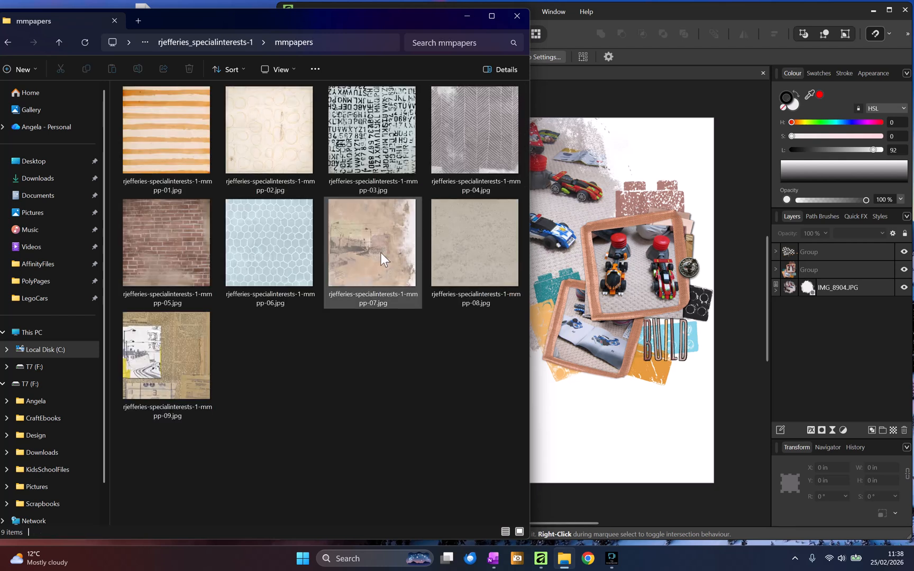
pyautogui.click(254, 118)
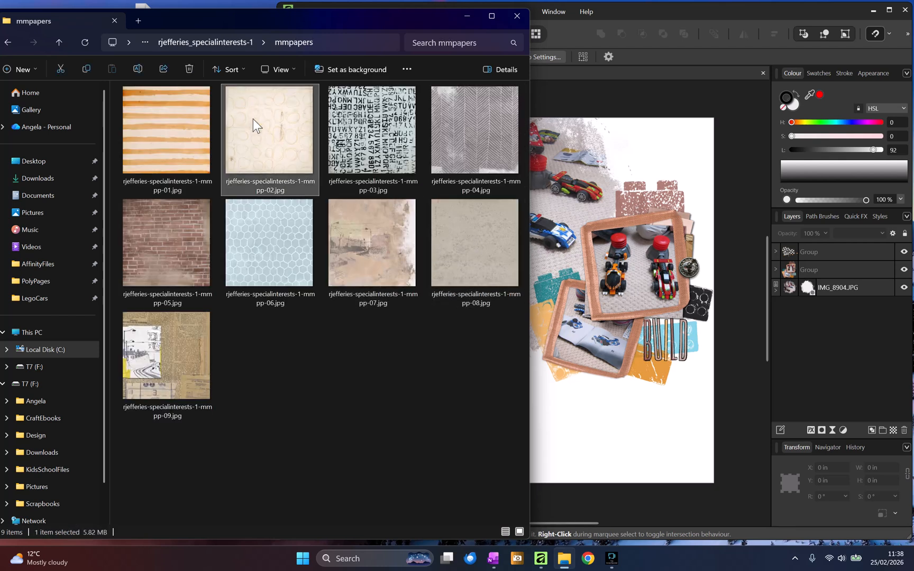
pyautogui.moveTo(253, 118); pyautogui.dragTo(550, 329)
pyautogui.moveTo(793, 249); pyautogui.dragTo(779, 320)
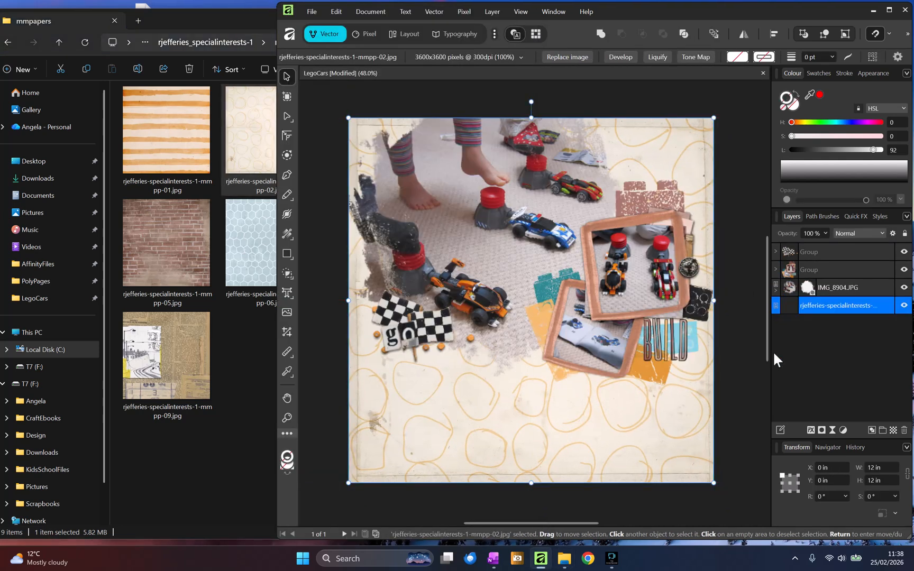
pyautogui.moveTo(574, 399); pyautogui.dragTo(540, 423)
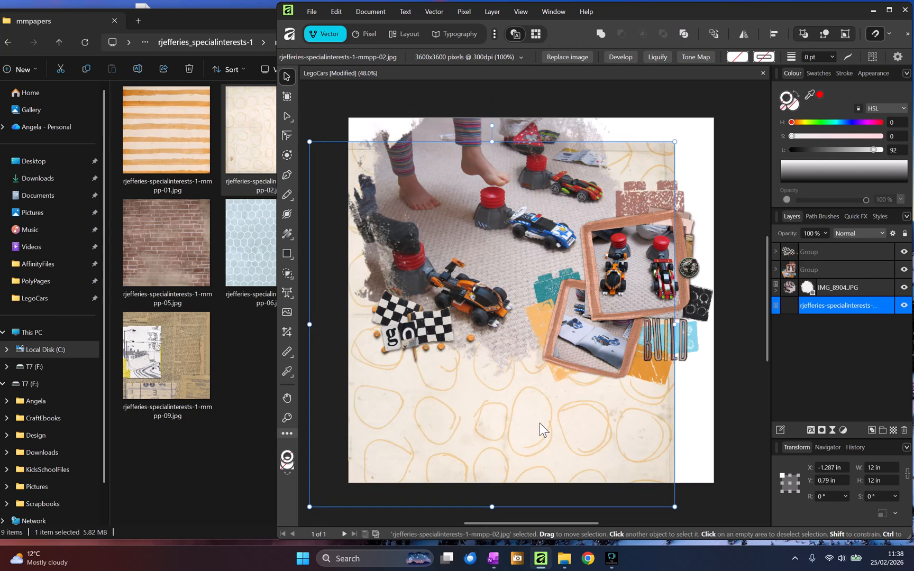
pyautogui.press('Delete')
# - Import painted papers paintedpp-03, 04, 05 and 07 from the backs folder onto the page
pyautogui.click(661, 256)
pyautogui.click(171, 118)
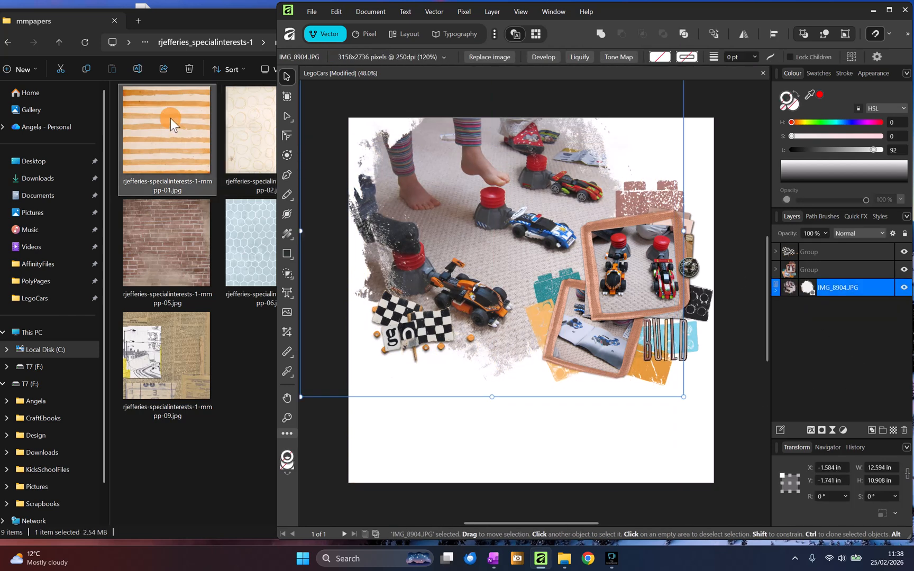
pyautogui.click(219, 40)
pyautogui.doubleClick(176, 133)
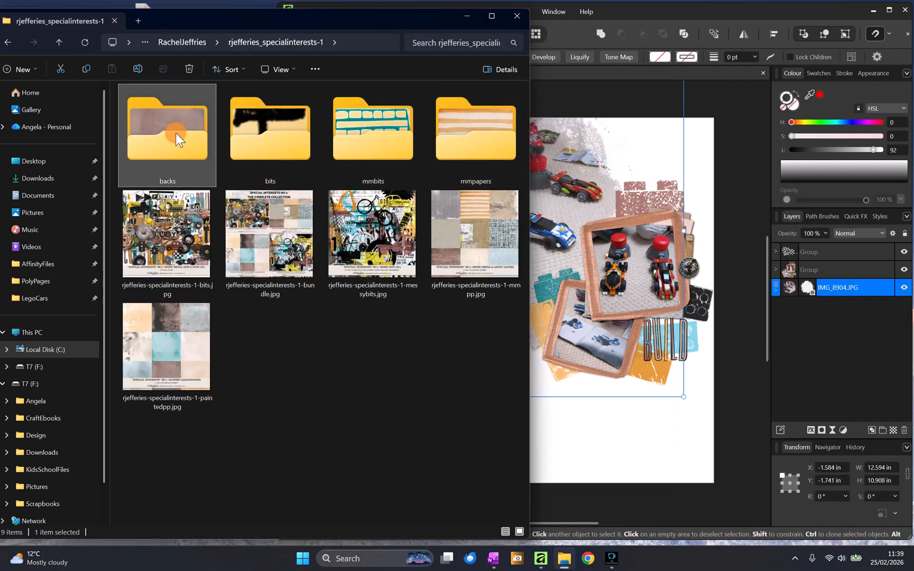
pyautogui.click(407, 257)
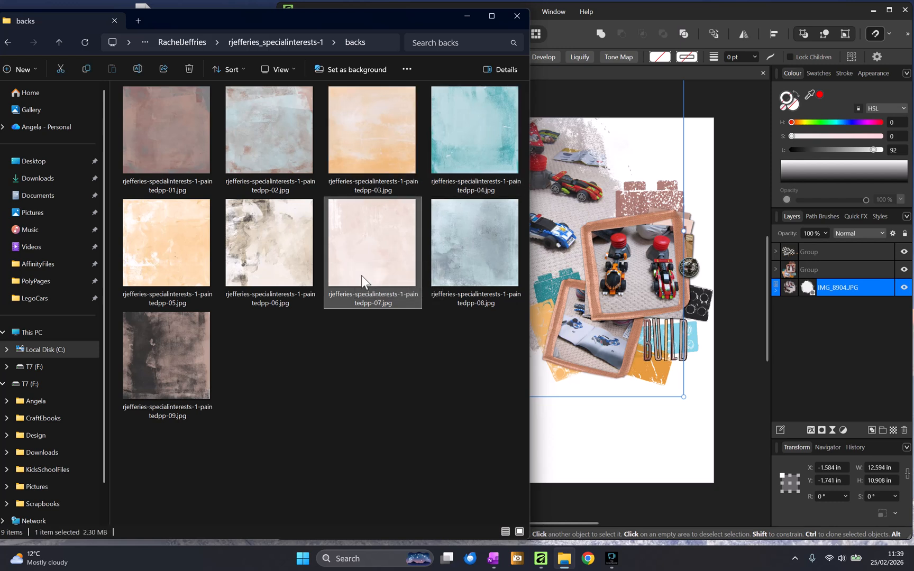
pyautogui.click(383, 138)
pyautogui.keyDown('ctrl'); pyautogui.click(475, 143); pyautogui.keyUp('ctrl')
pyautogui.keyDown('ctrl'); pyautogui.click(185, 248); pyautogui.keyUp('ctrl')
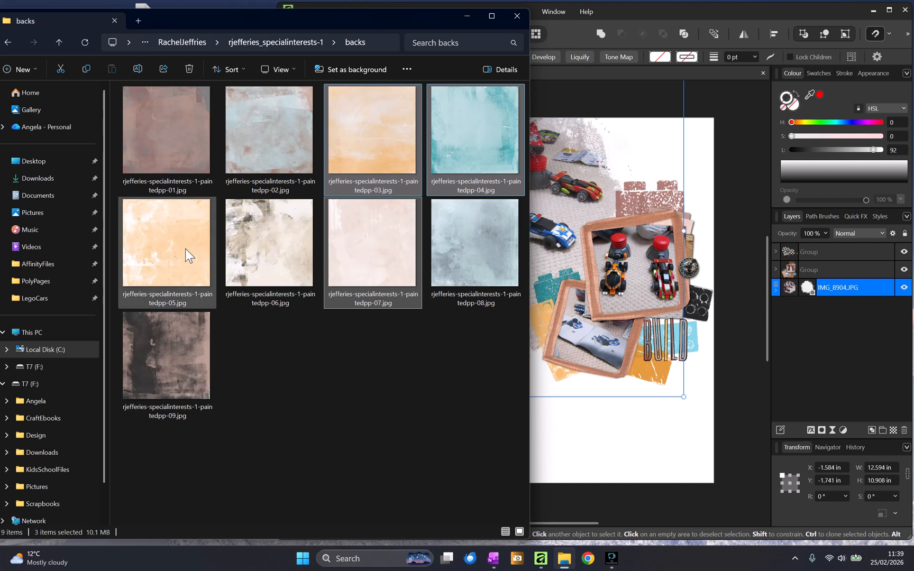
pyautogui.keyDown('ctrl'); pyautogui.click(351, 238); pyautogui.keyUp('ctrl')
pyautogui.moveTo(351, 238); pyautogui.dragTo(654, 465)
# - Arrange the four painted paper layers beneath the masked background photo
pyautogui.moveTo(561, 340); pyautogui.dragTo(553, 322)
pyautogui.moveTo(785, 339)
pyautogui.mouseDown()
pyautogui.moveTo(775, 367)
pyautogui.moveTo(812, 390)
pyautogui.mouseUp()
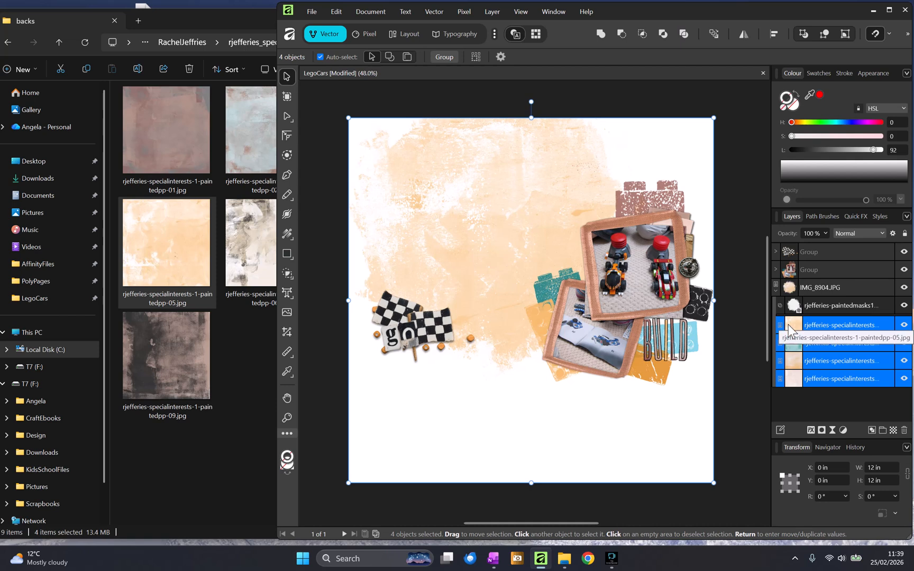
pyautogui.hotkey('ctrl', 'z')
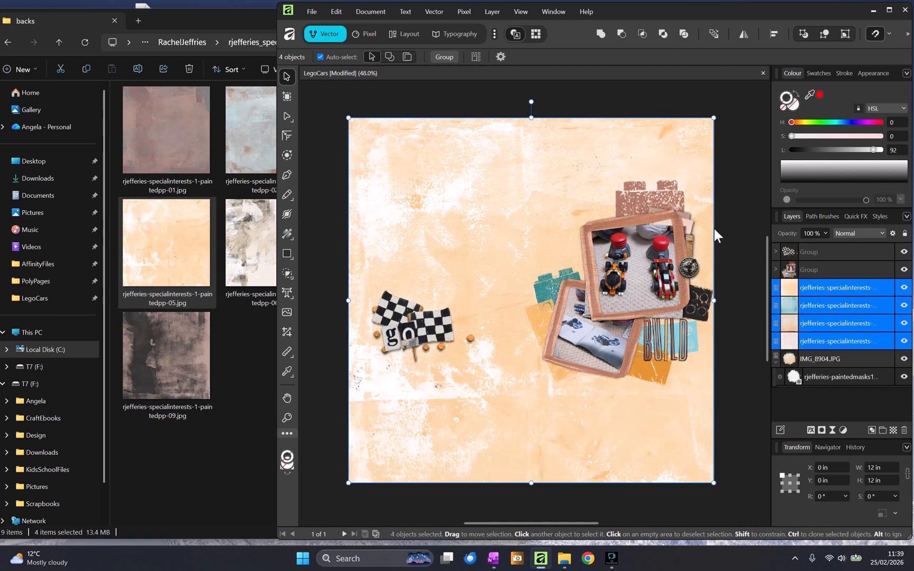
pyautogui.moveTo(787, 362); pyautogui.dragTo(781, 281)
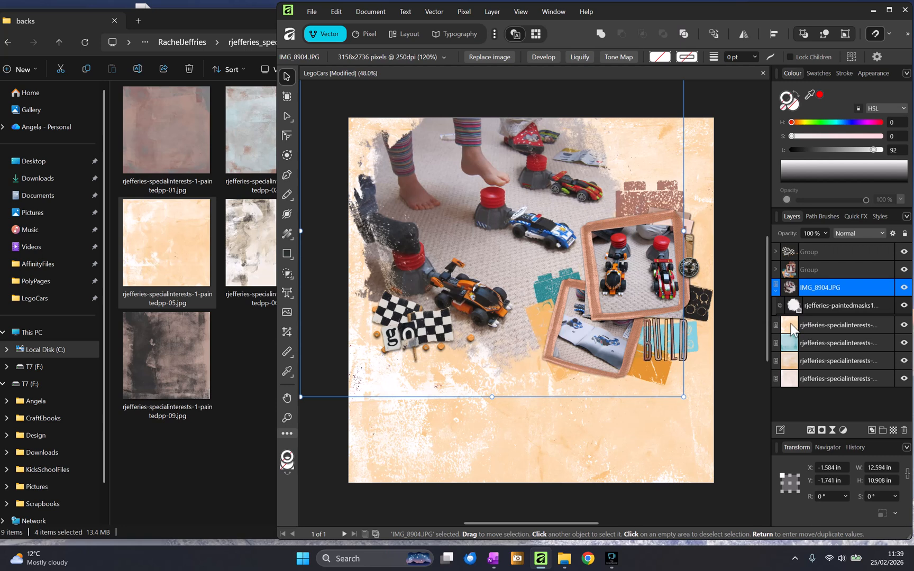
# - Hide the top painted paper and delete the teal paintedpp-04 paper
pyautogui.click(775, 291)
pyautogui.click(820, 305)
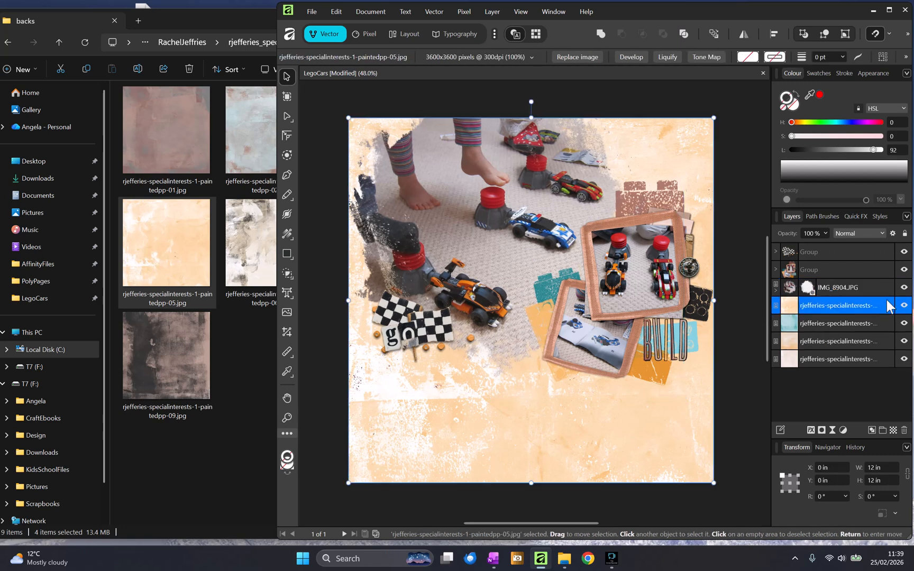
pyautogui.click(905, 310)
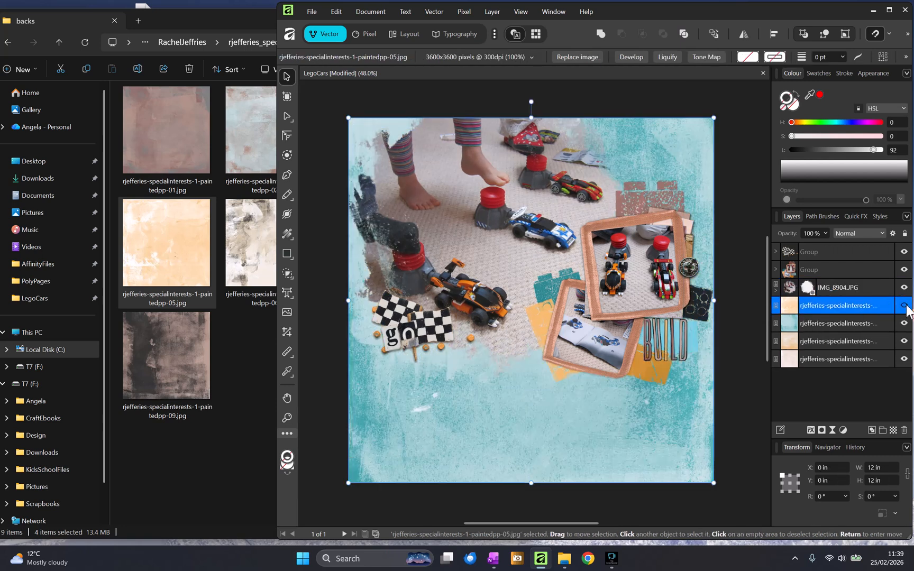
pyautogui.click(833, 322)
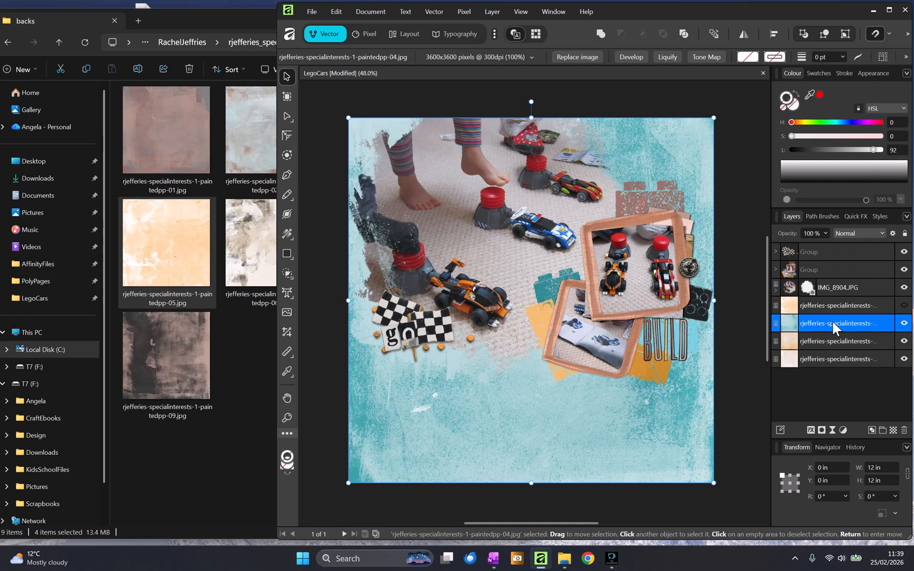
pyautogui.press('Delete')
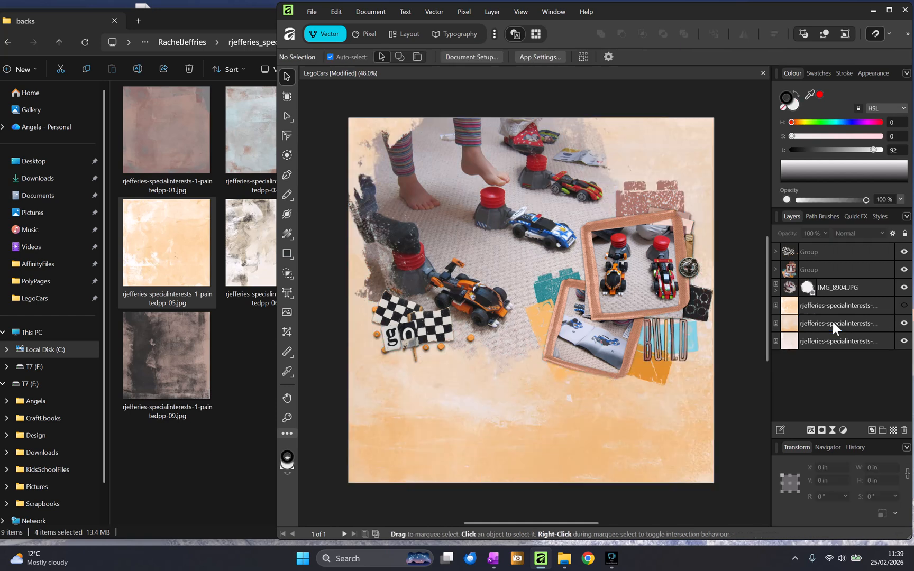
# - Toggle the painted papers' visibility to compare them, then delete the paintedpp-05 paper
pyautogui.click(904, 323)
pyautogui.click(904, 323)
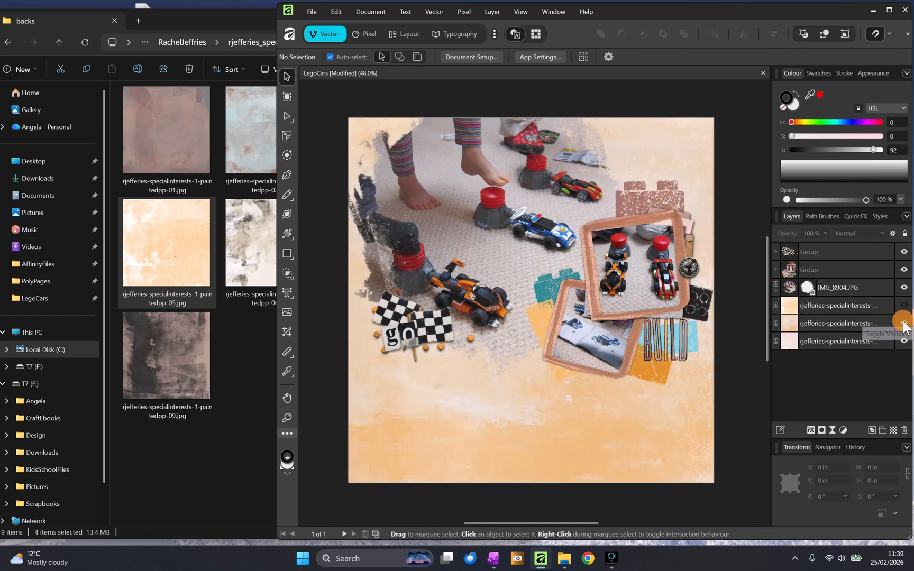
pyautogui.click(904, 312)
pyautogui.click(902, 313)
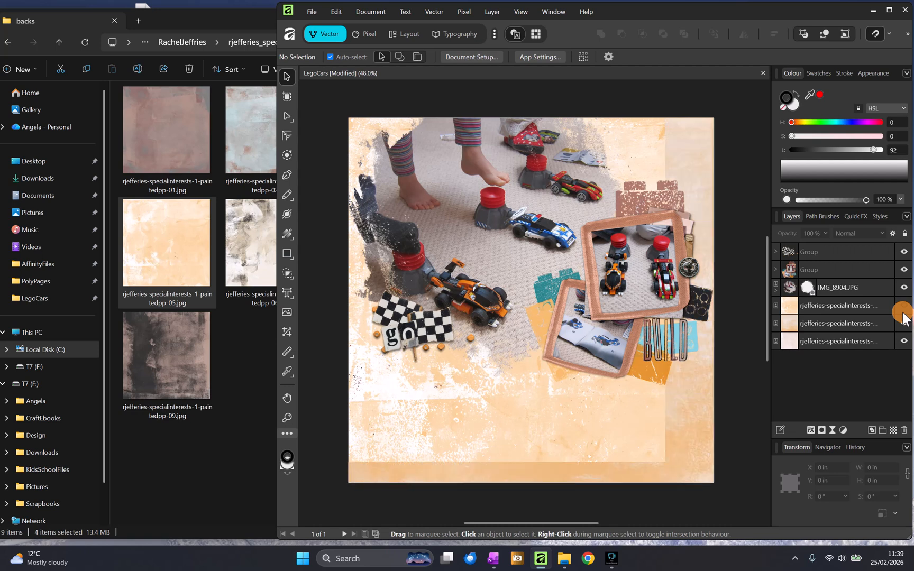
pyautogui.click(831, 314)
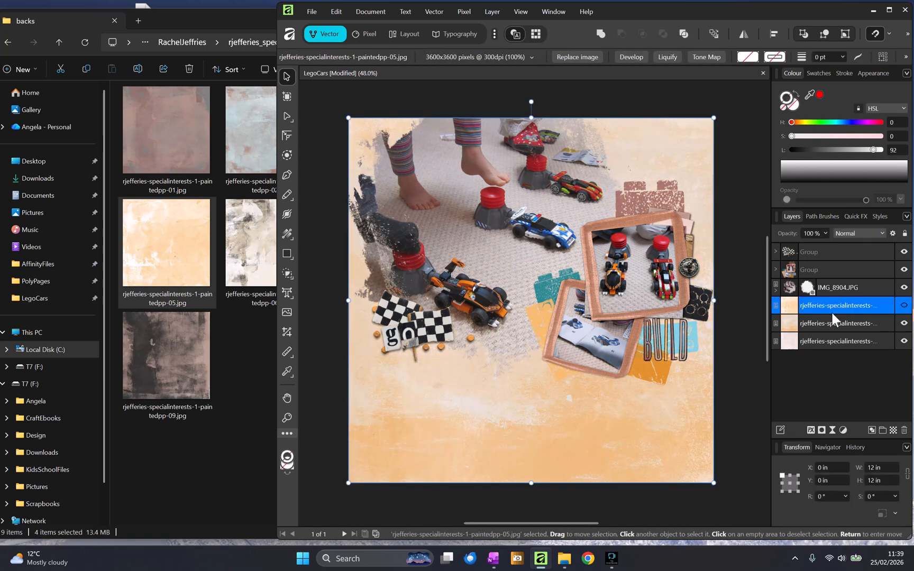
pyautogui.press('Delete')
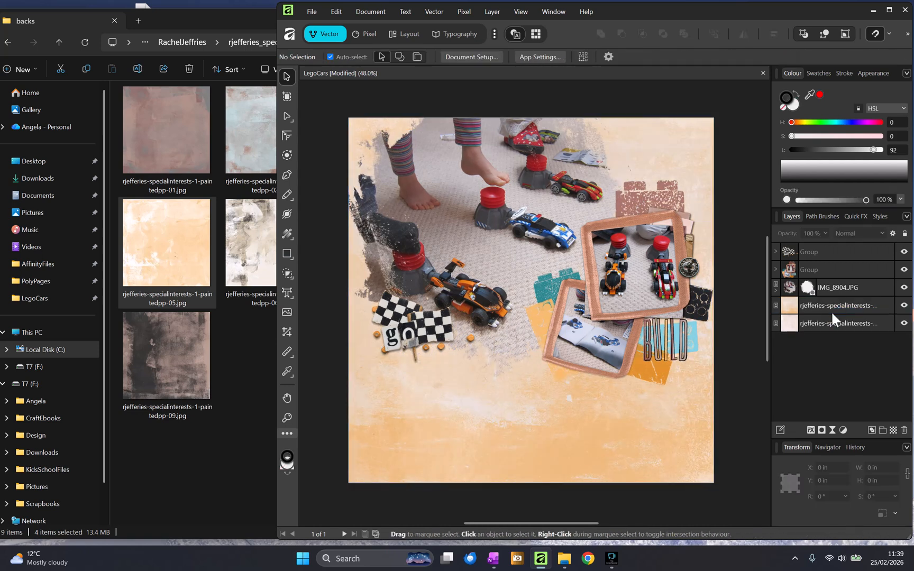
# - Show the top painted paper again and delete the paintedpp-07 paper layer
pyautogui.click(903, 306)
pyautogui.click(904, 307)
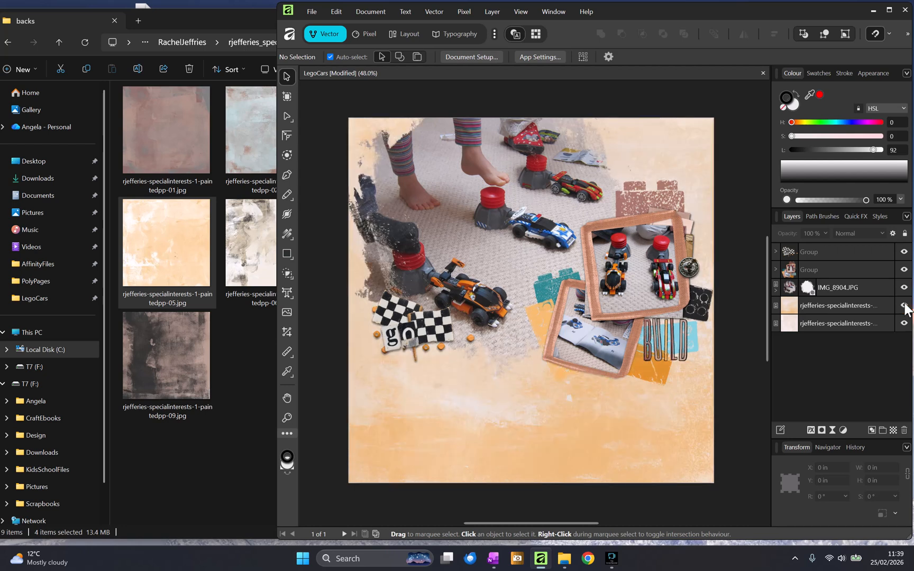
pyautogui.click(799, 325)
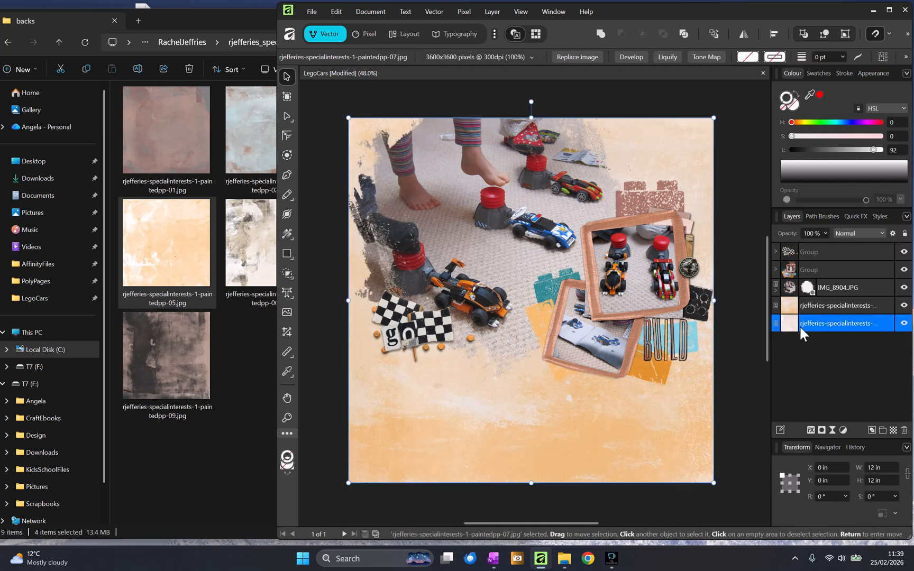
pyautogui.press('Delete')
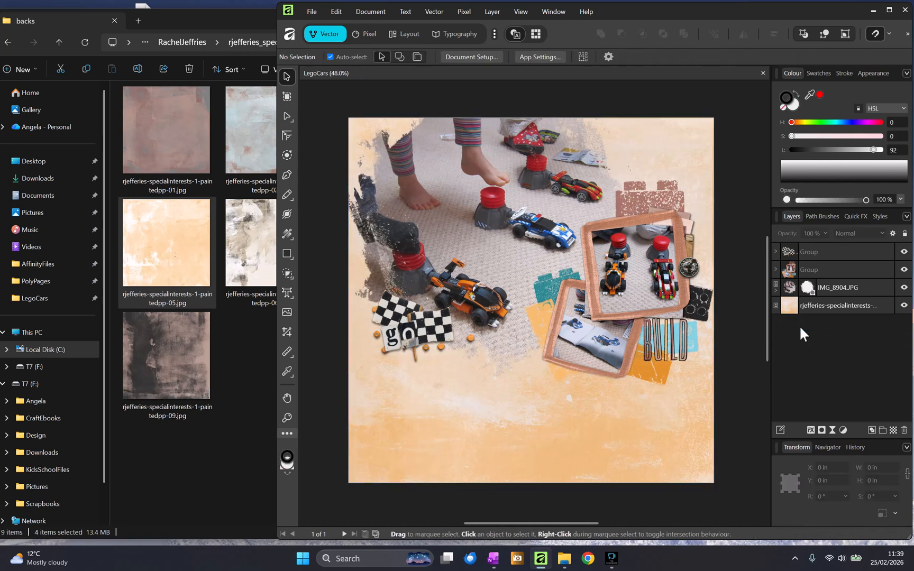
# - Adjust the lower photo group's outer shadow to an angle of 225° and 27% opacity
pyautogui.click(864, 269)
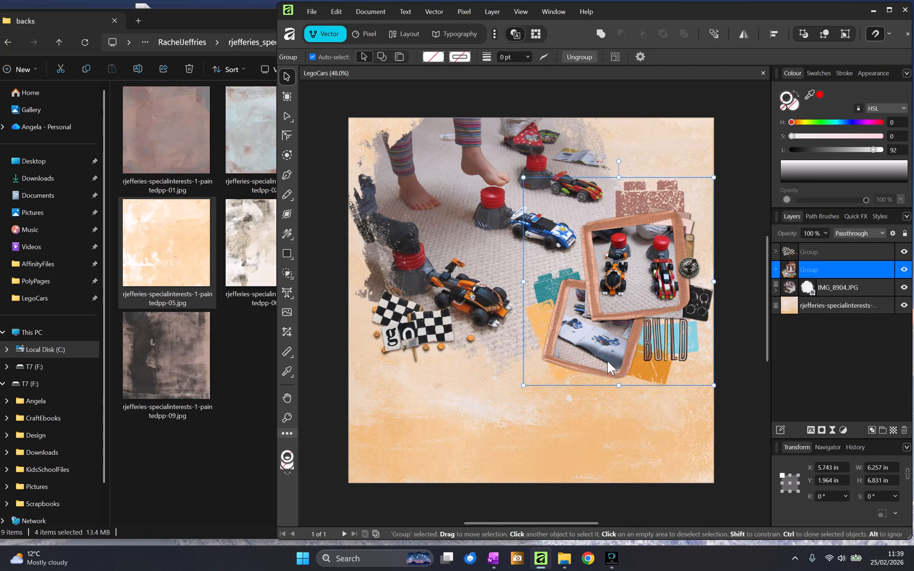
pyautogui.click(776, 269)
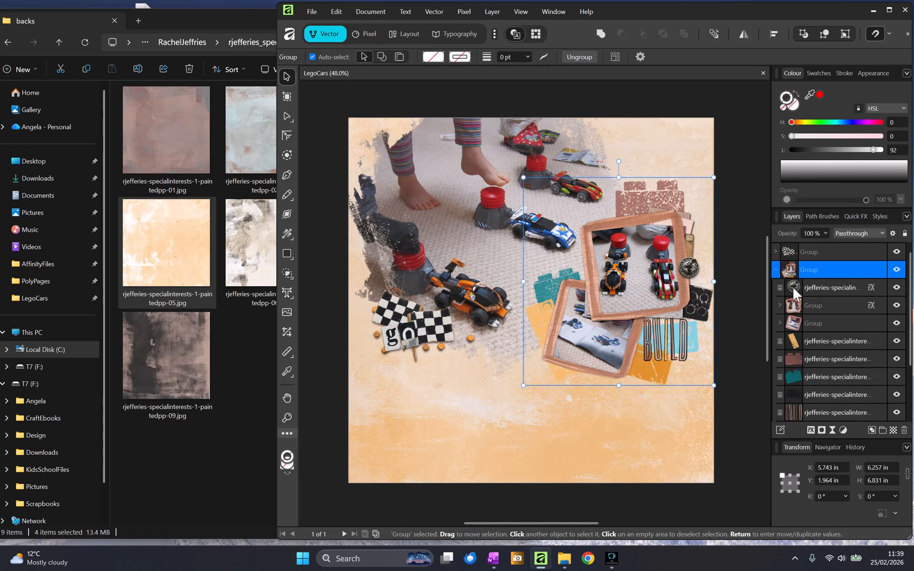
pyautogui.click(806, 307)
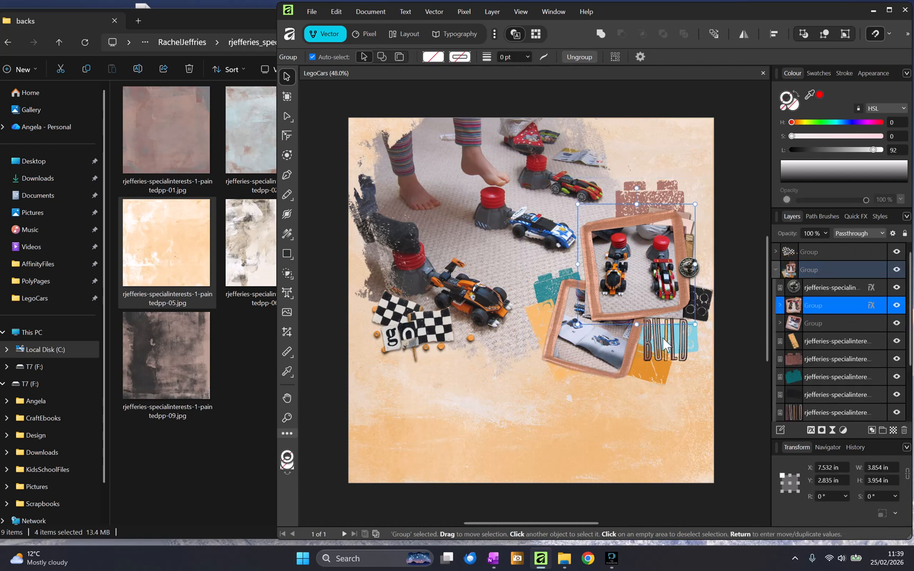
pyautogui.click(809, 325)
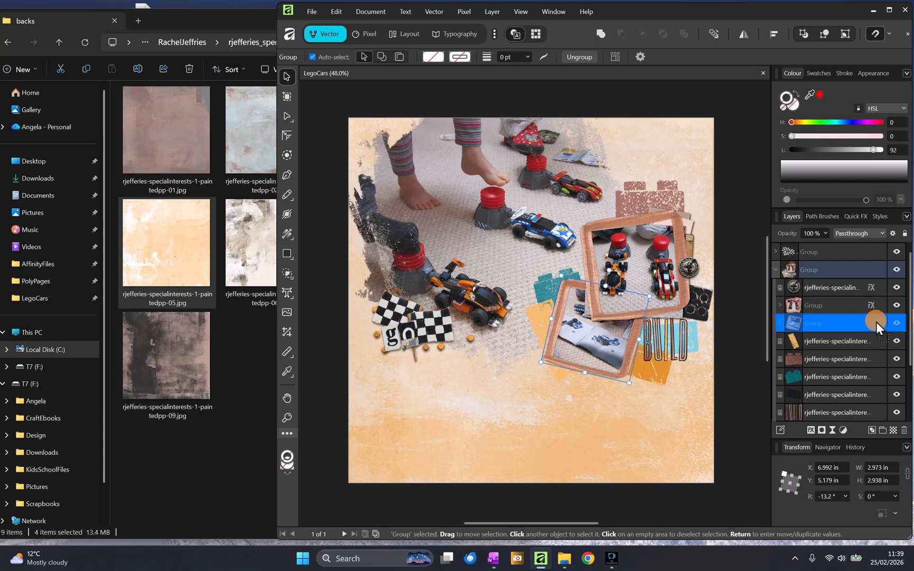
pyautogui.moveTo(875, 322); pyautogui.dragTo(874, 322)
pyautogui.click(873, 322)
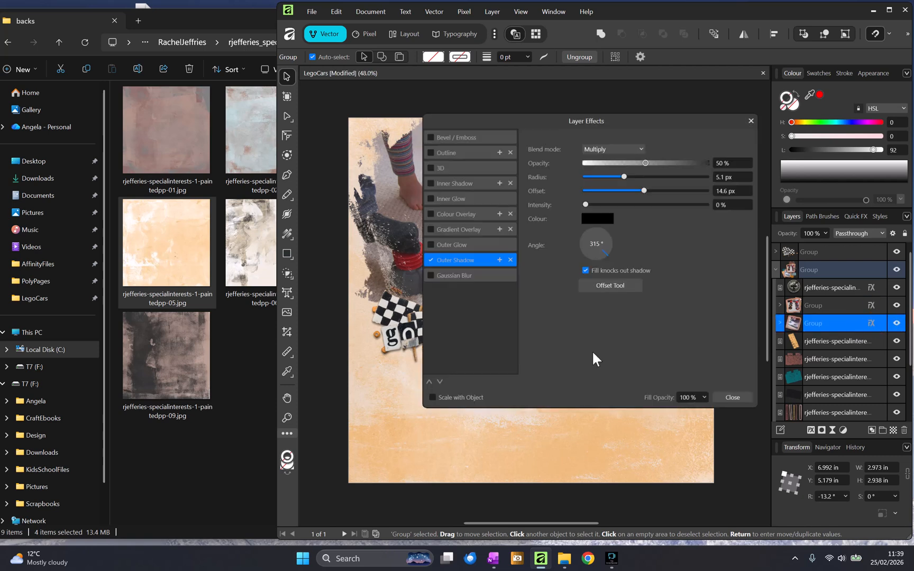
pyautogui.moveTo(604, 250); pyautogui.dragTo(589, 252)
pyautogui.moveTo(645, 163); pyautogui.dragTo(617, 163)
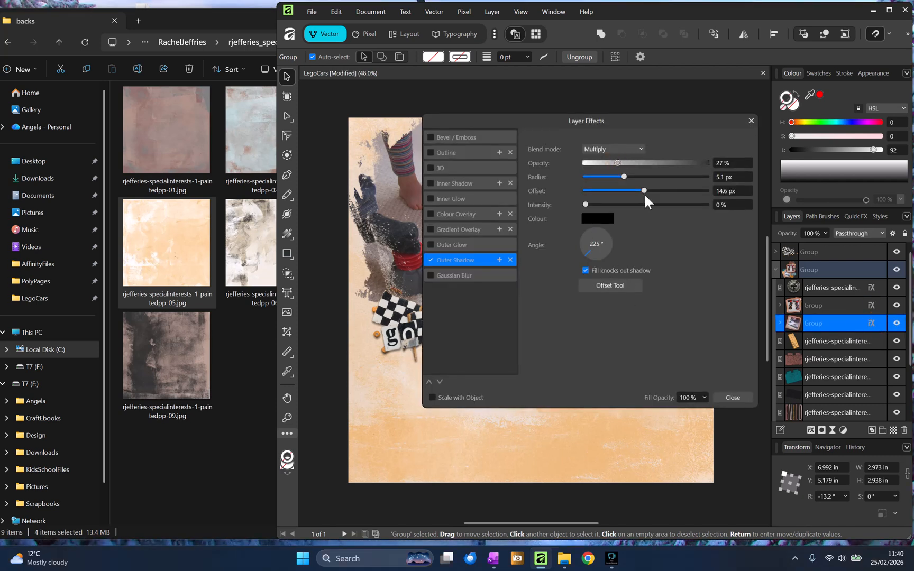
pyautogui.click(733, 397)
pyautogui.click(736, 428)
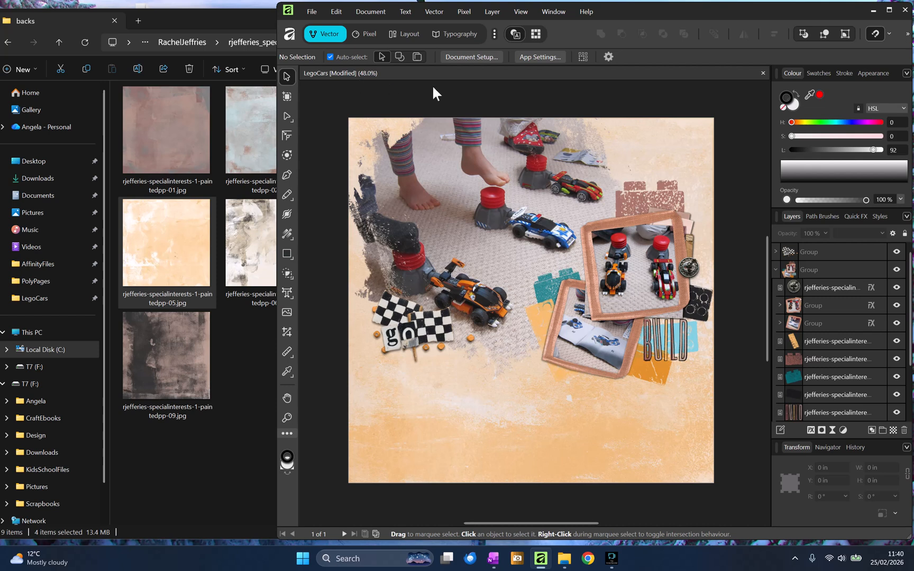
# - Select the paintedpp-03 paper and import the paintedpp-07 painted paper above it
pyautogui.click(779, 271)
pyautogui.click(808, 302)
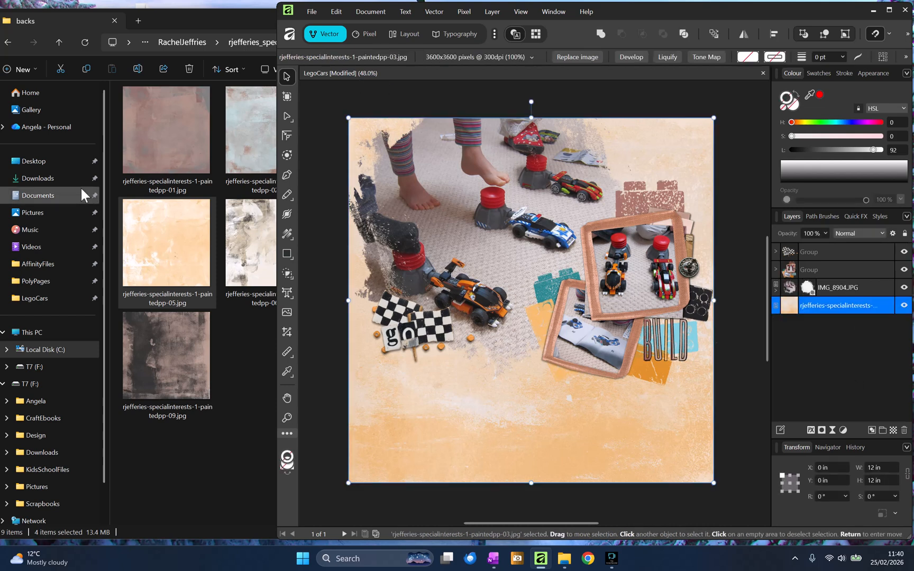
pyautogui.click(181, 238)
pyautogui.moveTo(352, 249); pyautogui.dragTo(333, 314)
pyautogui.click(586, 509)
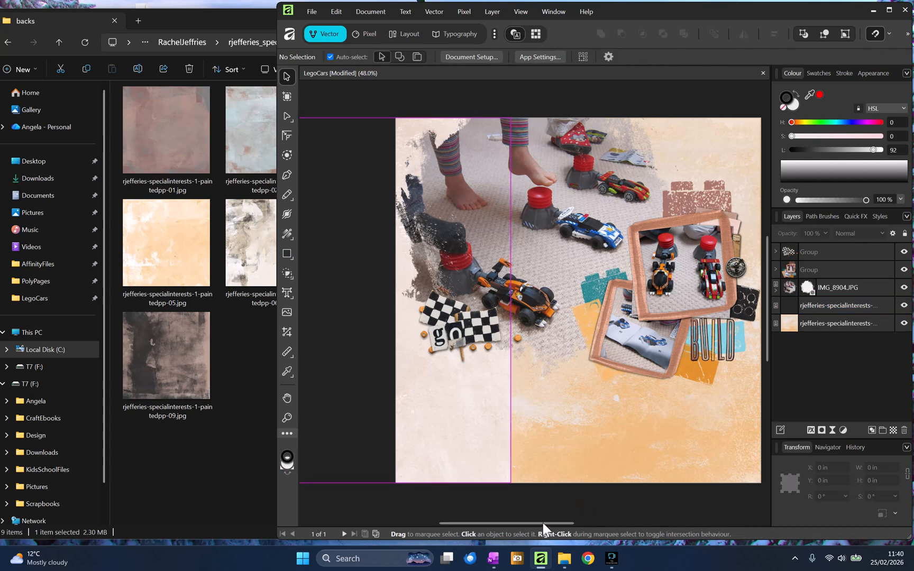
pyautogui.moveTo(542, 524); pyautogui.dragTo(573, 525)
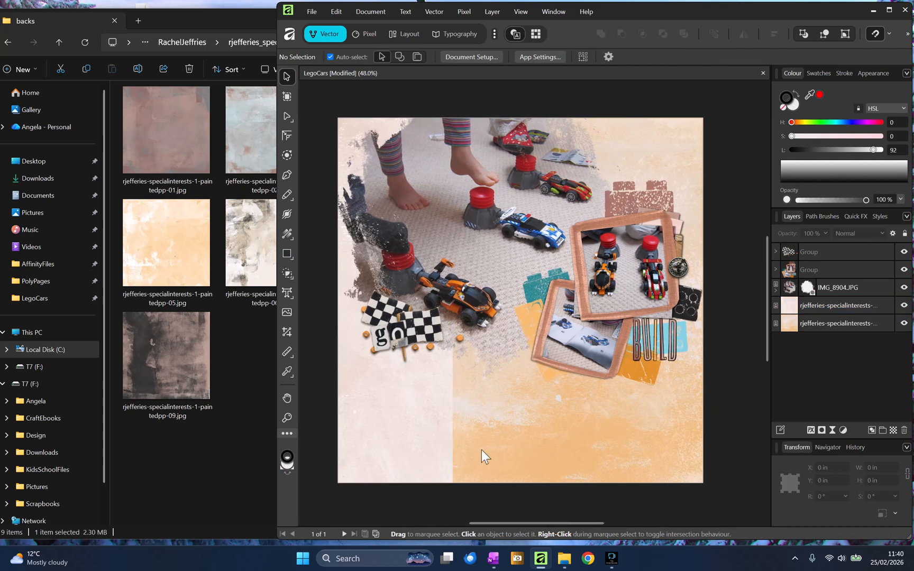
# - Move the paintedpp-07 paper rightward to about -6.4 in horizontal position
pyautogui.click(433, 434)
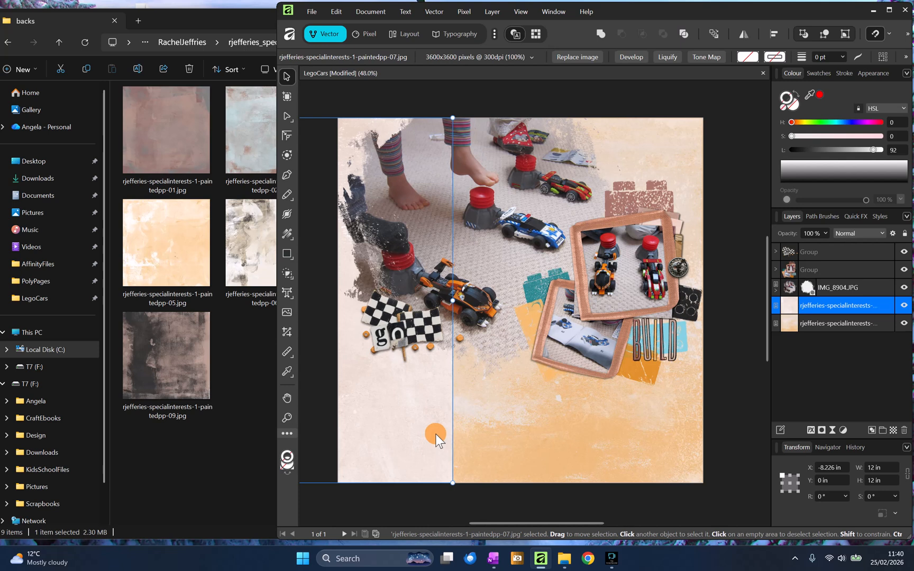
pyautogui.click(511, 496)
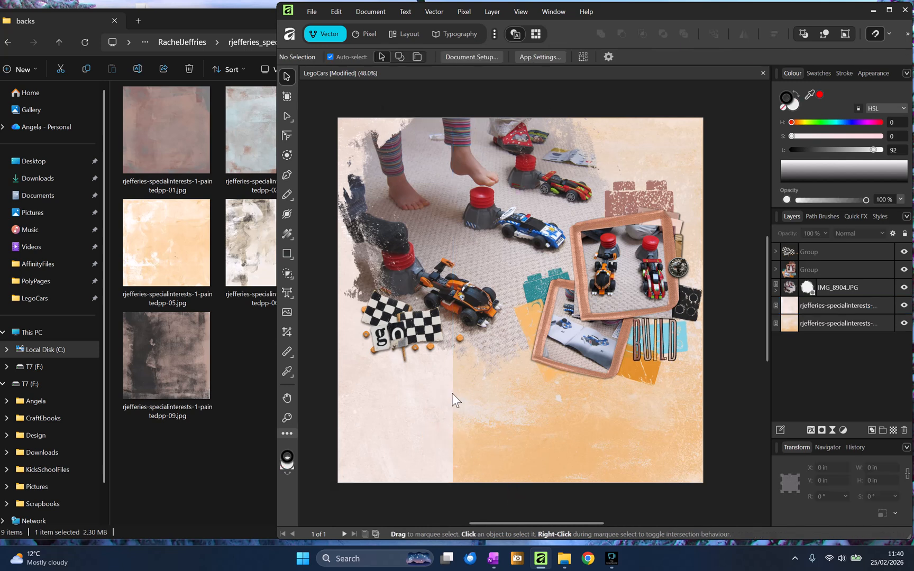
pyautogui.click(443, 419)
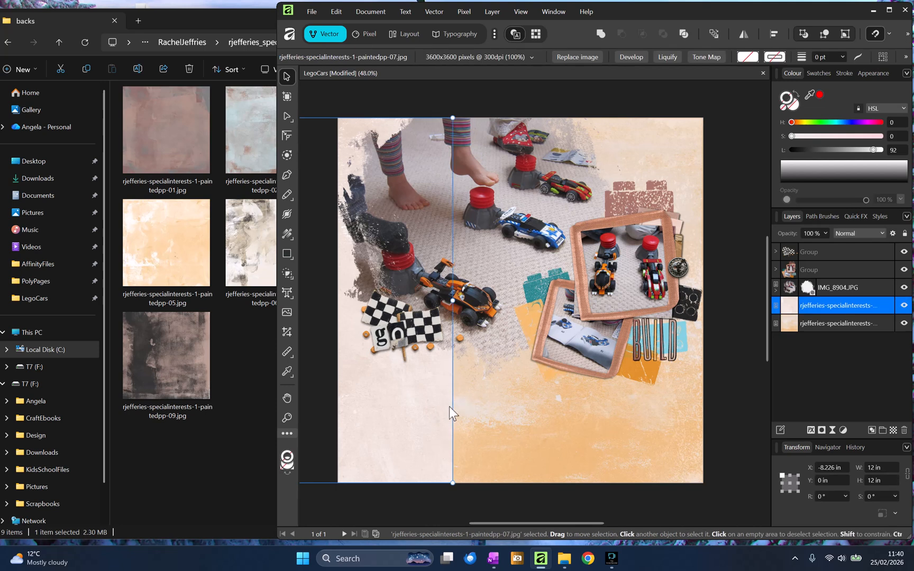
pyautogui.moveTo(449, 407); pyautogui.dragTo(504, 405)
# - Open the rjefferies_paintedmasks kit folder in a new explorer tab
pyautogui.click(159, 178)
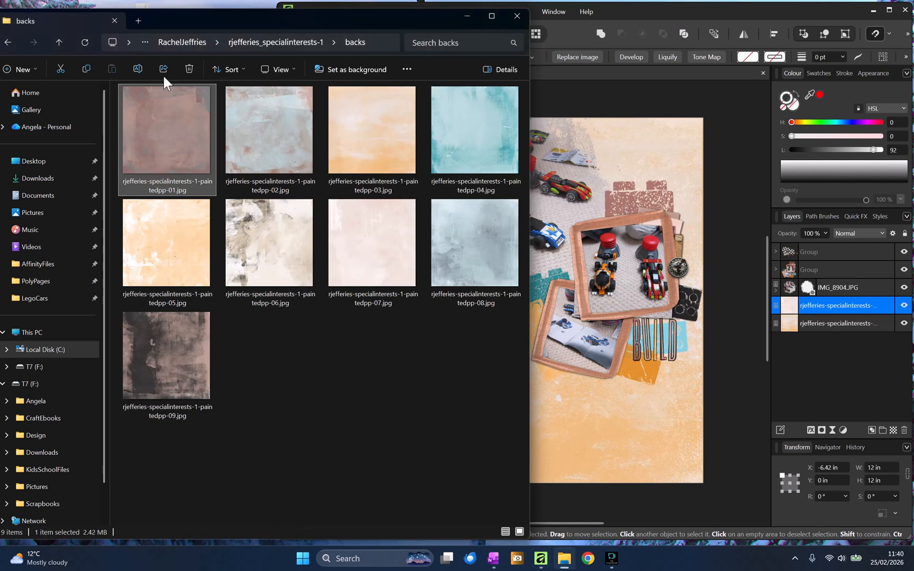
pyautogui.moveTo(171, 17)
pyautogui.mouseDown()
pyautogui.moveTo(208, 19)
pyautogui.moveTo(179, 19)
pyautogui.mouseUp()
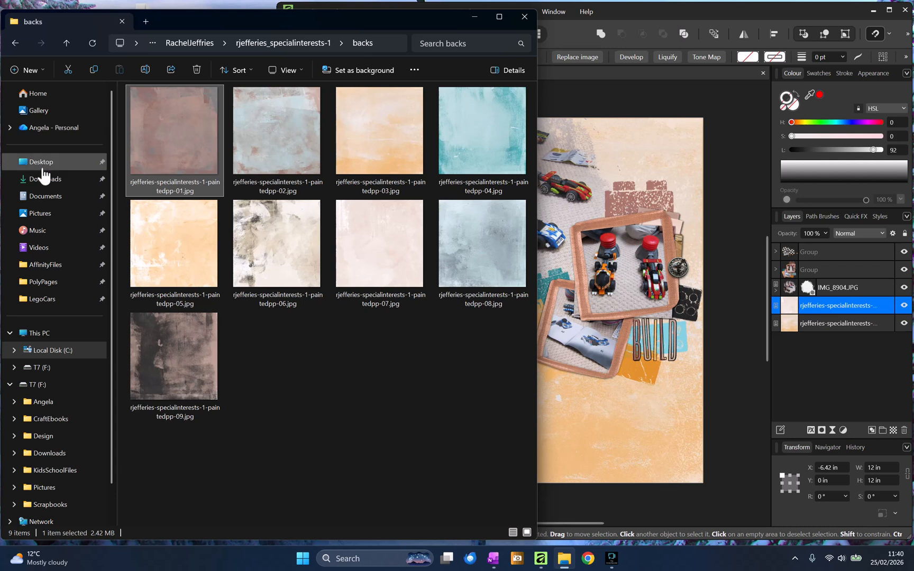
pyautogui.click(14, 350)
pyautogui.click(19, 346)
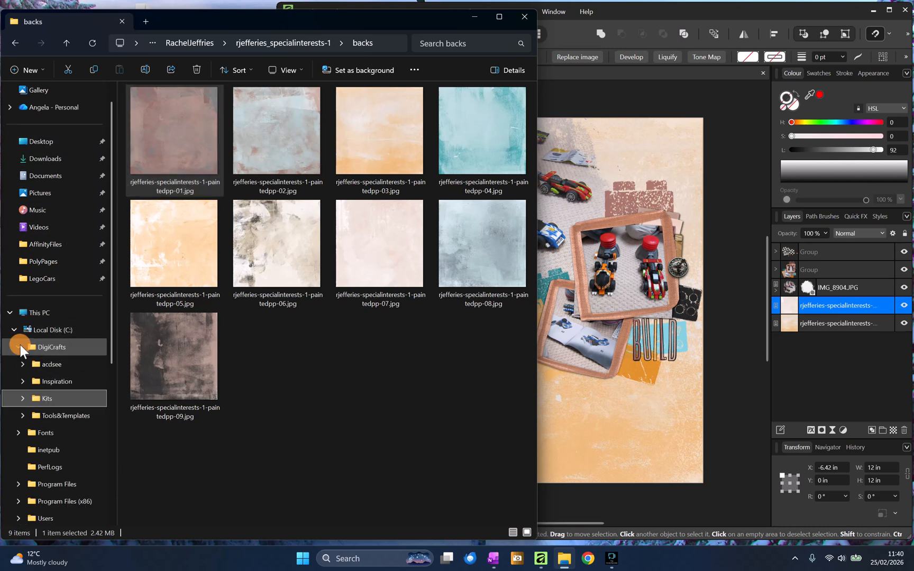
pyautogui.click(22, 398)
pyautogui.click(28, 432)
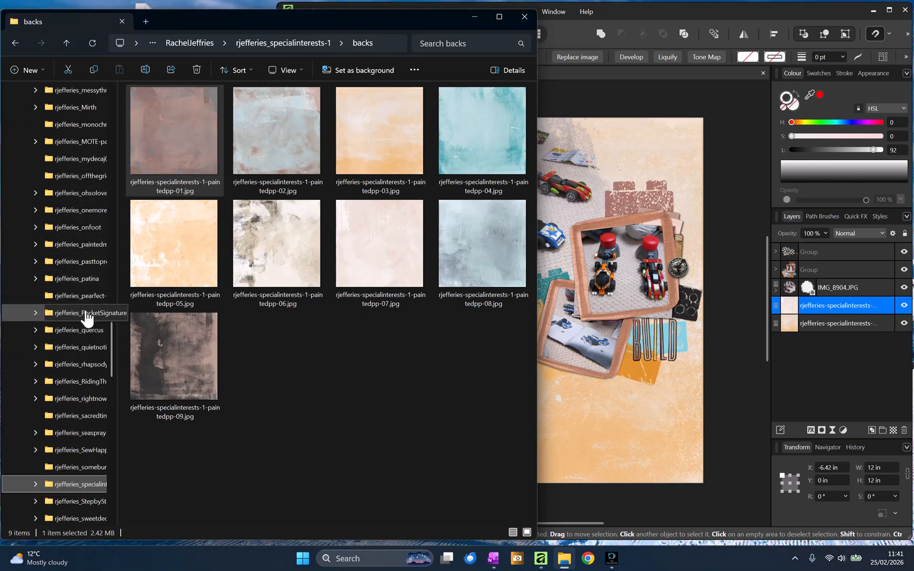
pyautogui.rightClick(85, 242)
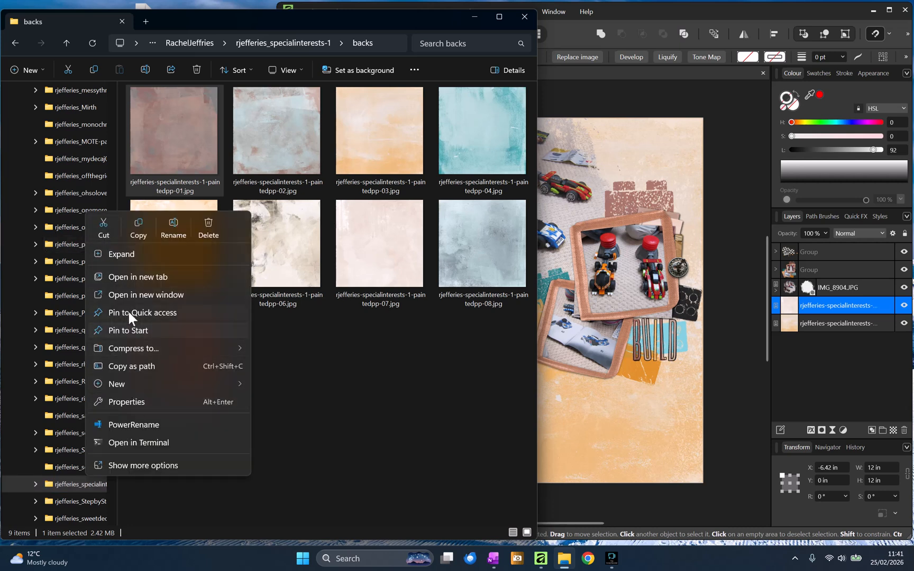
pyautogui.click(140, 276)
pyautogui.click(183, 25)
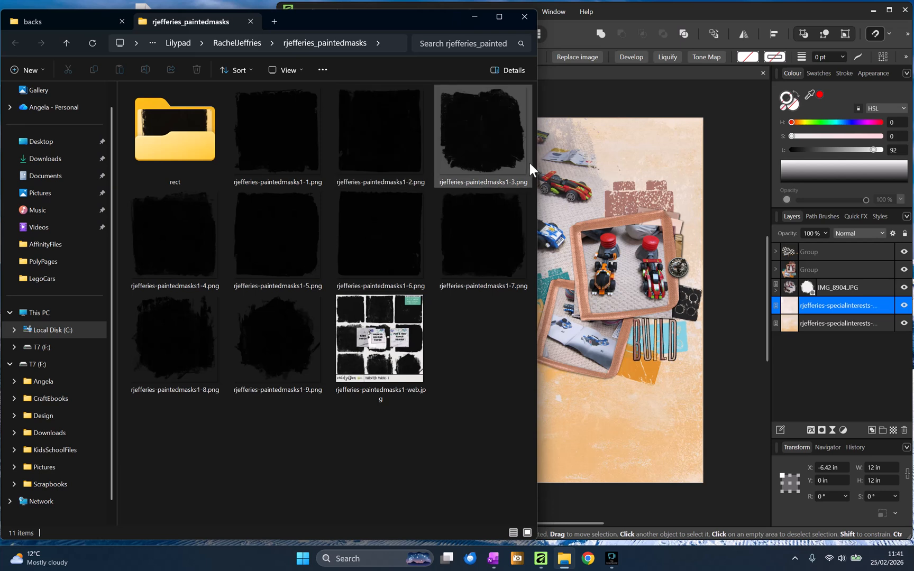
# - Place paintedmasks1-7 on the page, enlarge it to about 12.46 in and position it over the left edge
pyautogui.click(509, 245)
pyautogui.moveTo(508, 244)
pyautogui.mouseDown()
pyautogui.moveTo(499, 243)
pyautogui.moveTo(594, 405)
pyautogui.mouseUp()
pyautogui.moveTo(447, 363)
pyautogui.mouseDown()
pyautogui.moveTo(296, 296)
pyautogui.moveTo(310, 309)
pyautogui.moveTo(327, 295)
pyautogui.moveTo(333, 301)
pyautogui.mouseUp()
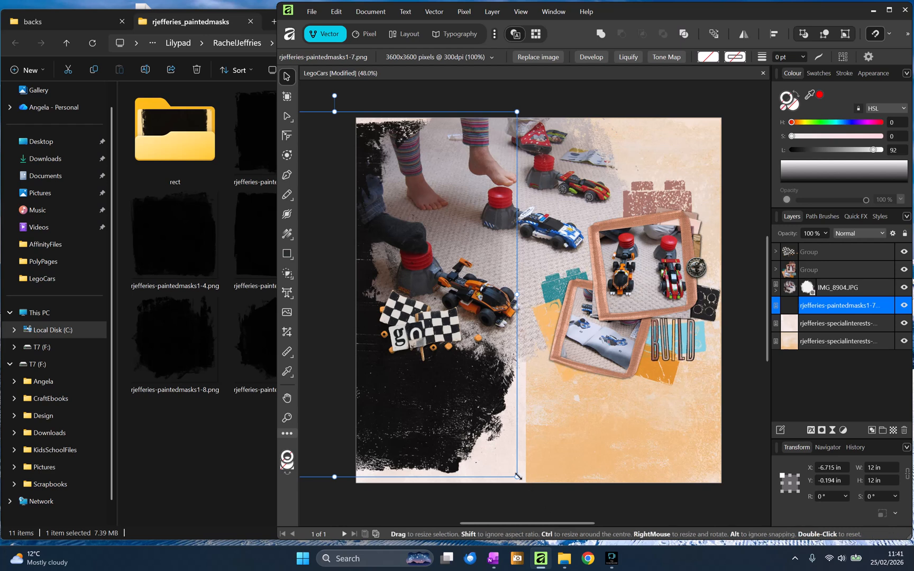
pyautogui.moveTo(516, 477); pyautogui.dragTo(528, 495)
pyautogui.moveTo(442, 413); pyautogui.dragTo(435, 411)
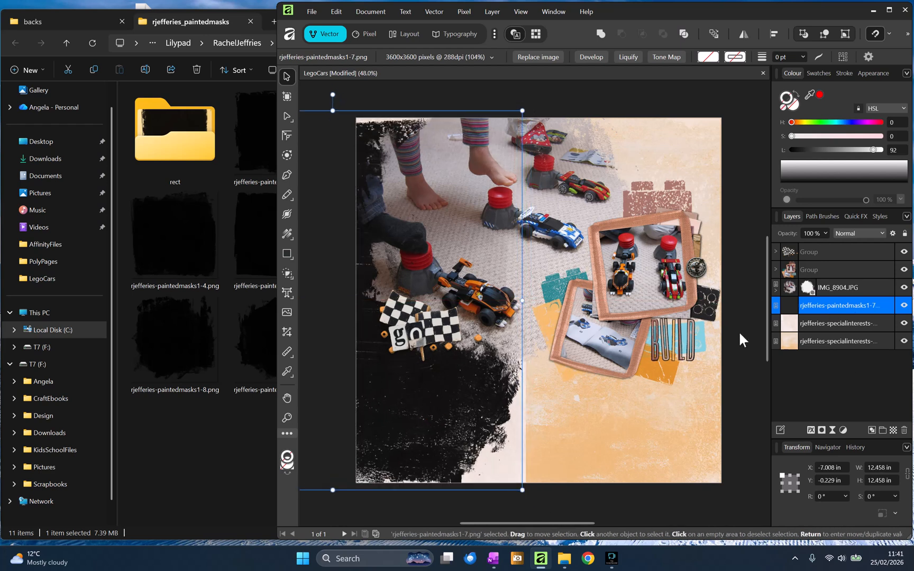
pyautogui.moveTo(490, 392); pyautogui.dragTo(472, 400)
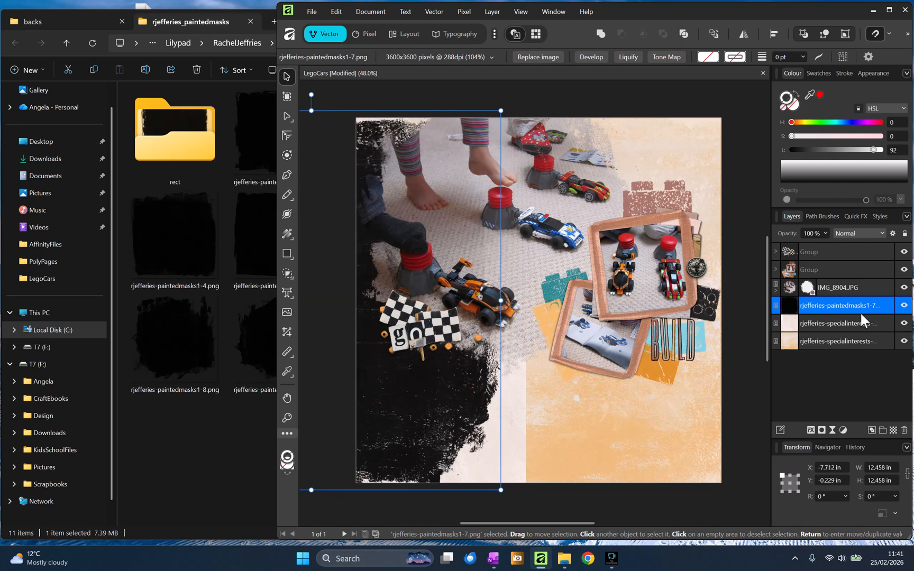
# - Make the painted mask a clipping mask for the paintedpp-07 paper and save the document
pyautogui.rightClick(788, 307)
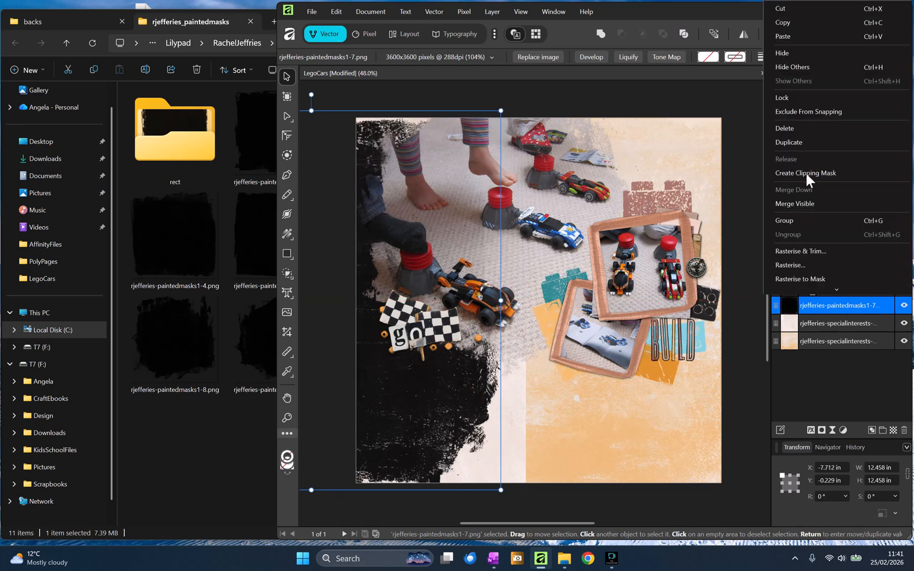
pyautogui.click(805, 172)
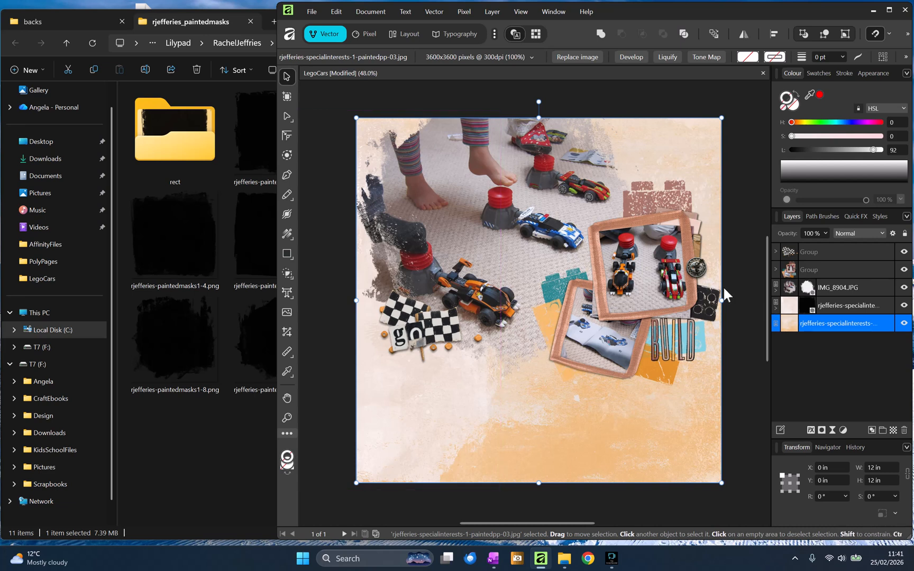
pyautogui.click(738, 280)
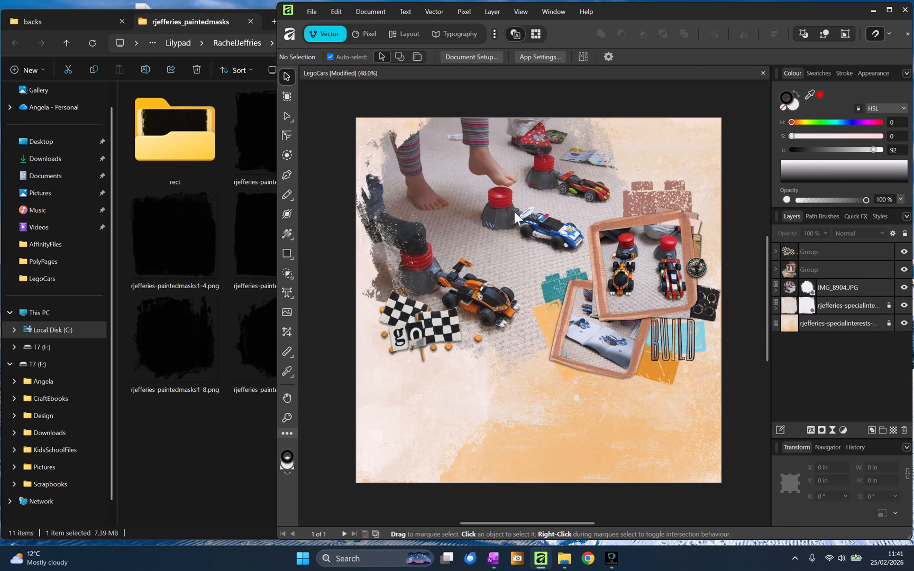
pyautogui.hotkey('ctrl', 's')
# - Open the specialinterests-1 kit's bits folder and browse its elements
pyautogui.click(66, 17)
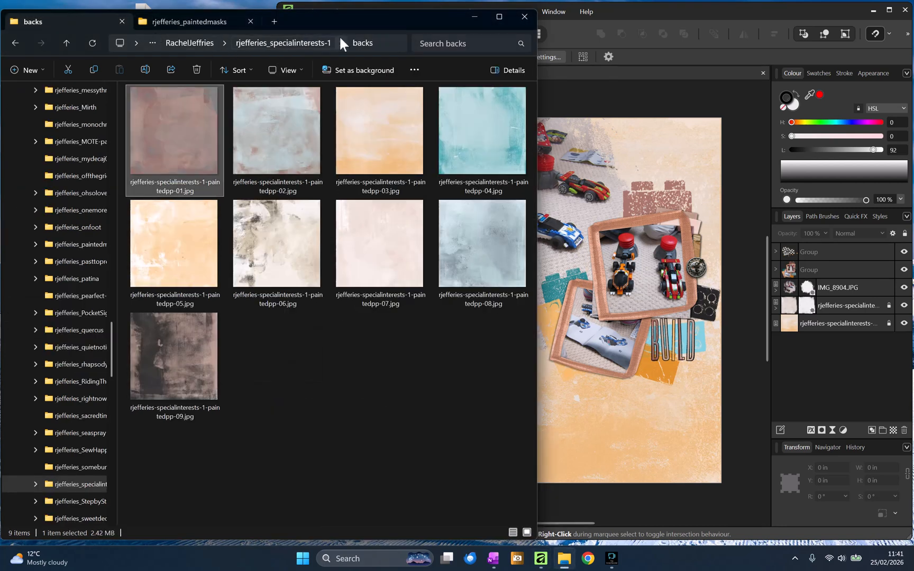
pyautogui.click(296, 41)
pyautogui.doubleClick(263, 132)
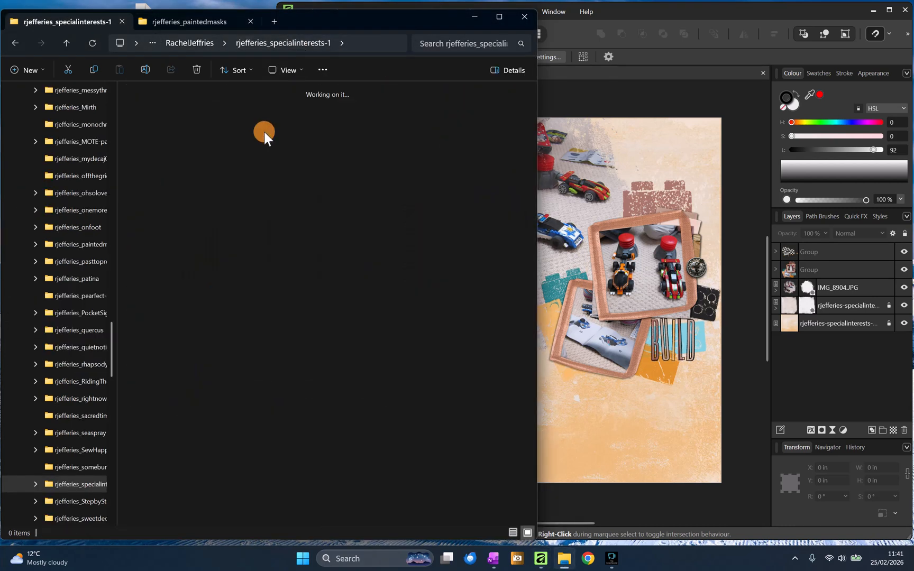
pyautogui.scroll(-10, 365, 280)
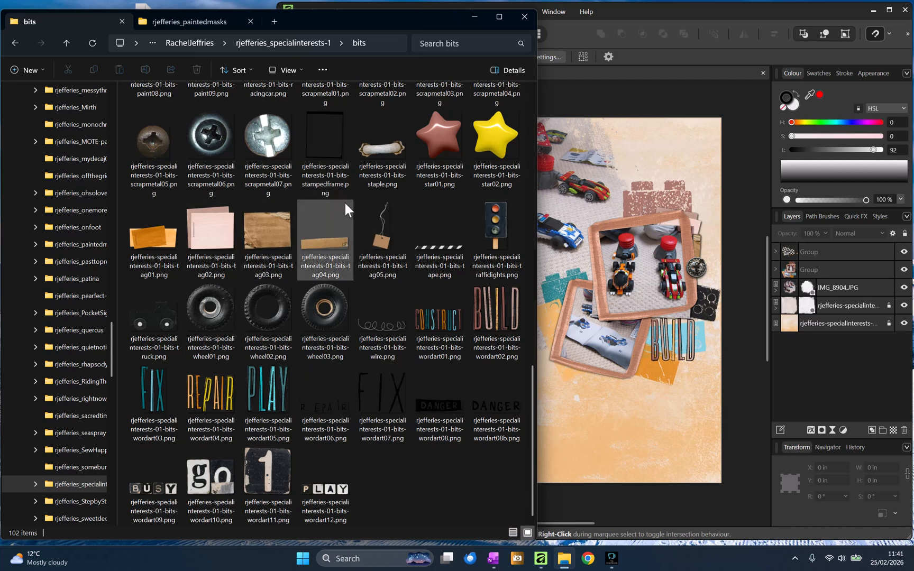
pyautogui.scroll(5, 302, 341)
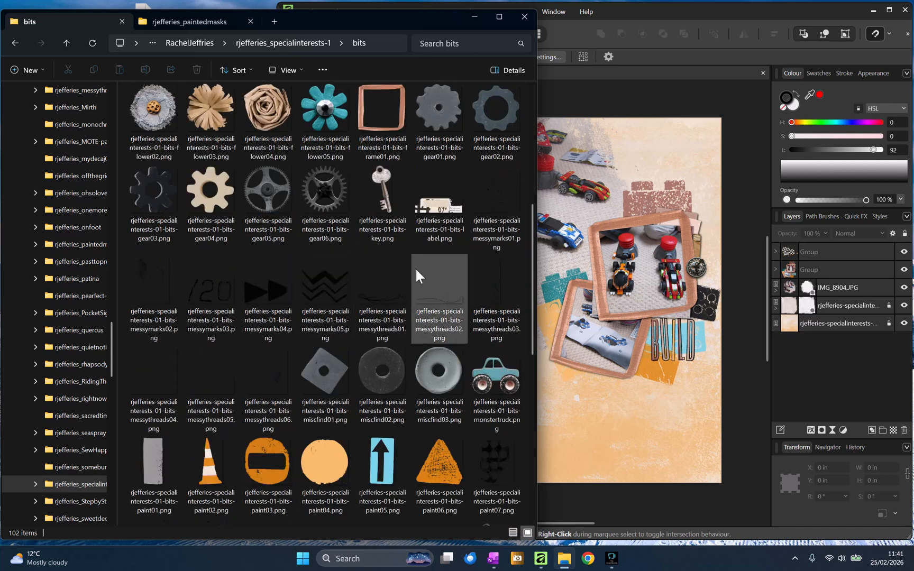
pyautogui.scroll(5, 415, 267)
pyautogui.scroll(-4, 407, 268)
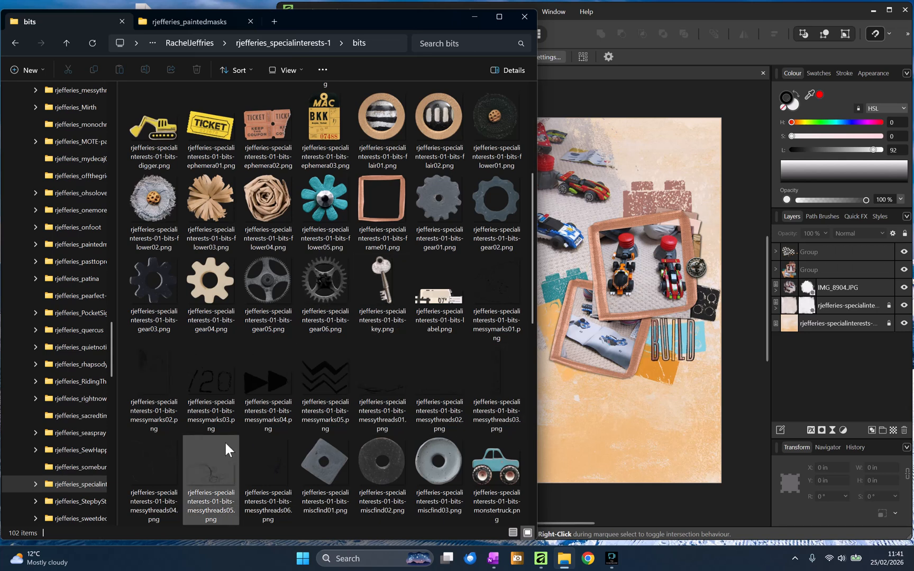
pyautogui.scroll(-3, 296, 450)
pyautogui.scroll(-3, 298, 450)
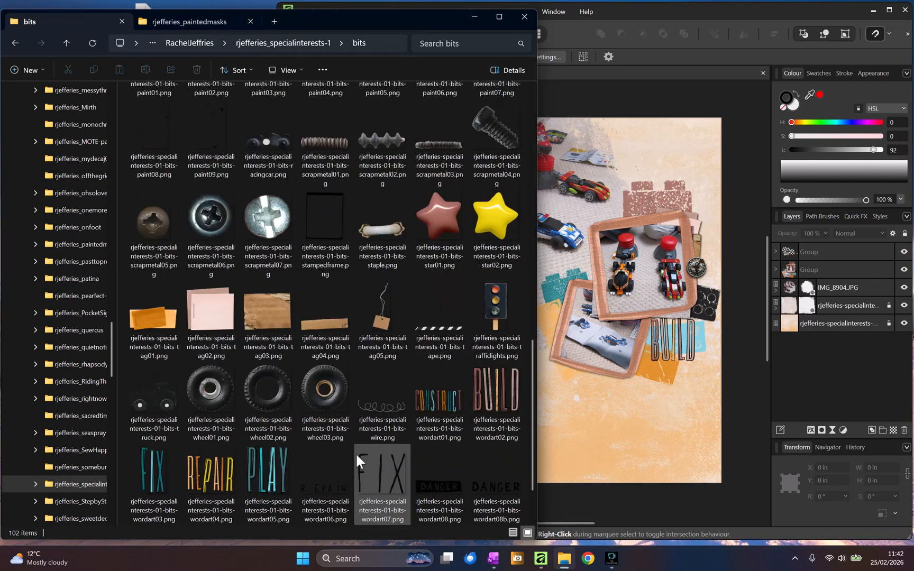
pyautogui.scroll(-1, 452, 467)
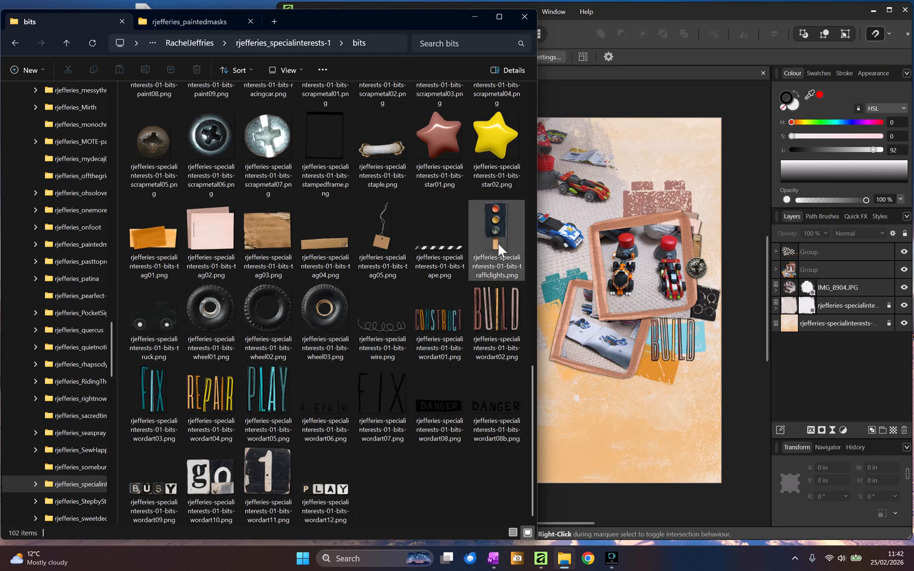
# - Find the messymarks04 arrows in the bits folder and place them on the page beside the checkered flags and "go" word art
pyautogui.scroll(3, 283, 151)
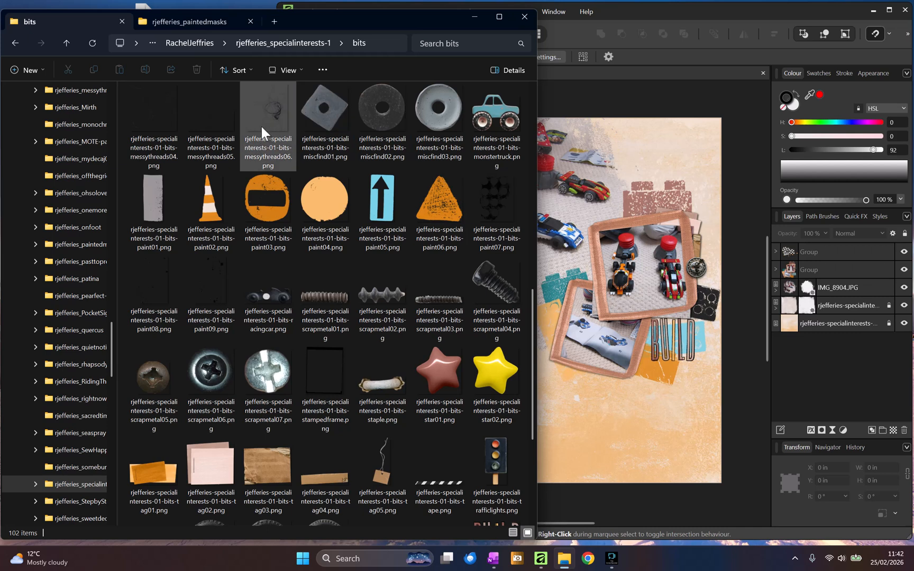
pyautogui.scroll(5, 174, 118)
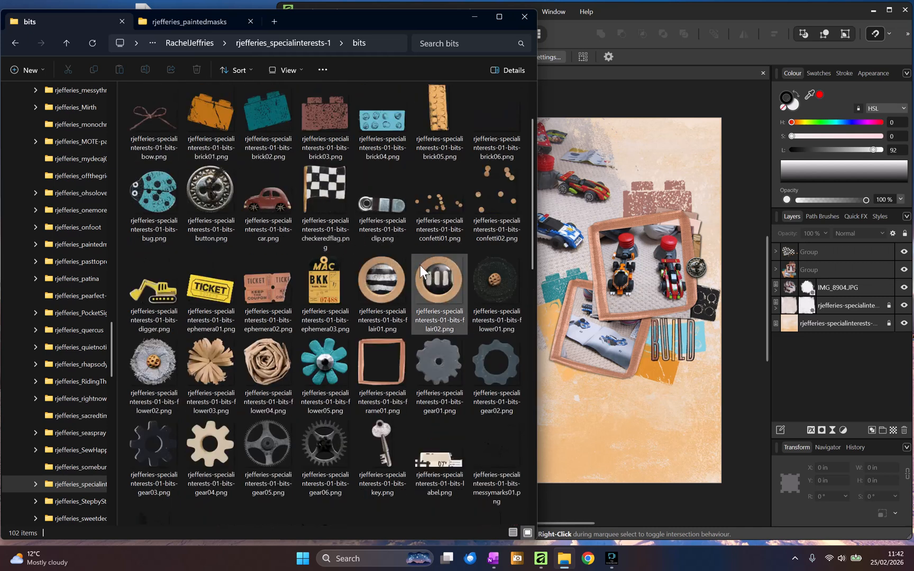
pyautogui.scroll(1, 419, 263)
pyautogui.scroll(-6, 419, 263)
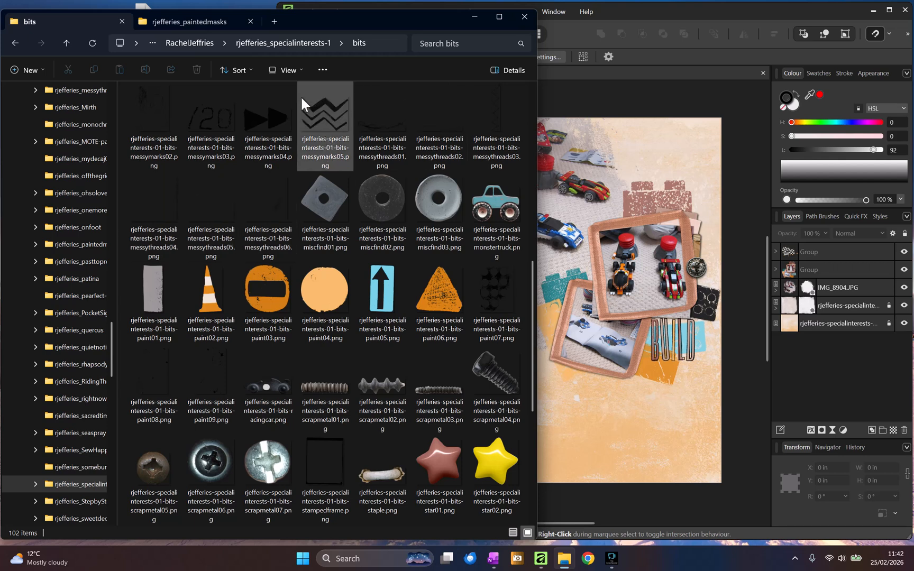
pyautogui.click(249, 112)
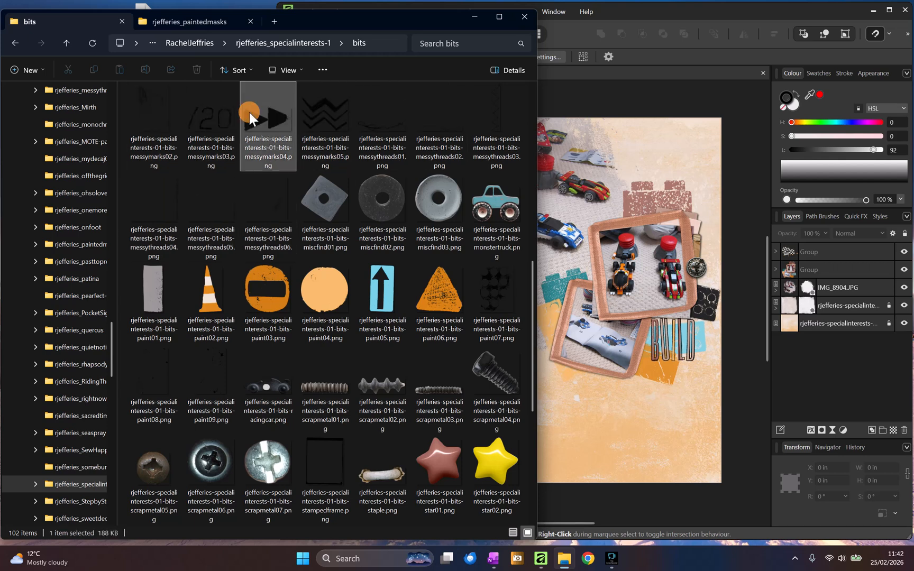
pyautogui.moveTo(265, 128); pyautogui.dragTo(469, 359)
pyautogui.moveTo(784, 253); pyautogui.dragTo(674, 304)
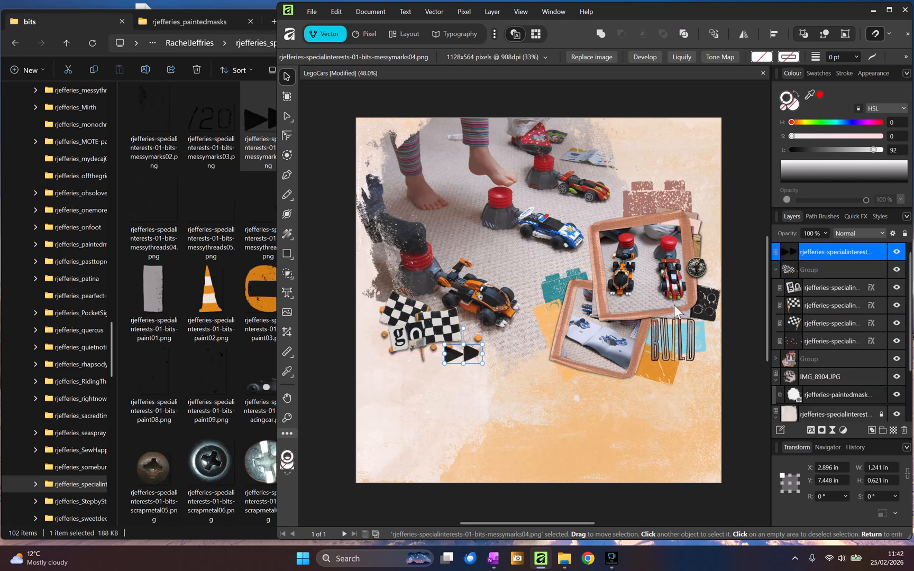
pyautogui.moveTo(465, 354); pyautogui.dragTo(468, 357)
# - Lower the arrows layer's opacity to 81% and deselect everything
pyautogui.click(825, 233)
pyautogui.moveTo(820, 246)
pyautogui.mouseDown()
pyautogui.moveTo(767, 240)
pyautogui.moveTo(814, 244)
pyautogui.mouseUp()
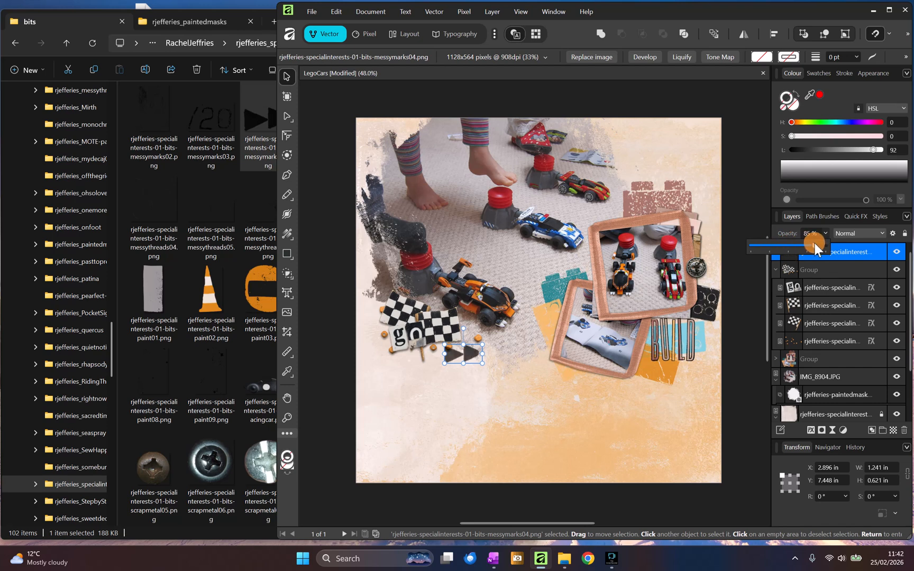
pyautogui.click(736, 176)
pyautogui.click(737, 179)
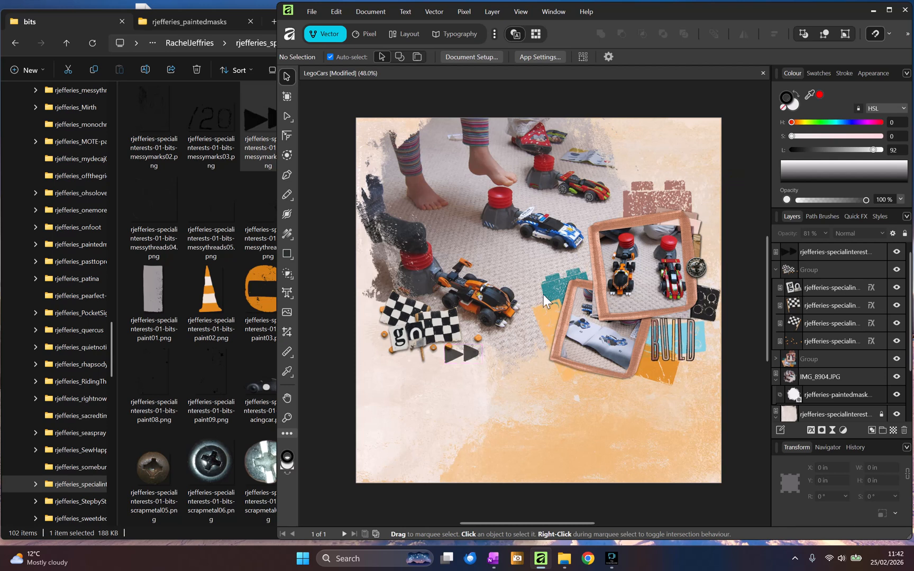